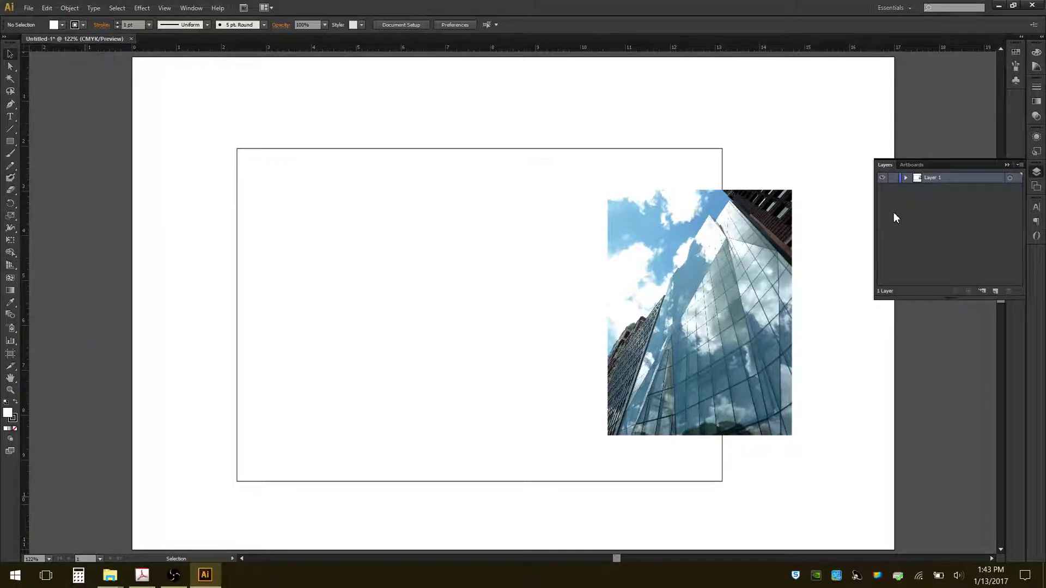
{"action": "left_click", "coordinate": [998, 5]}
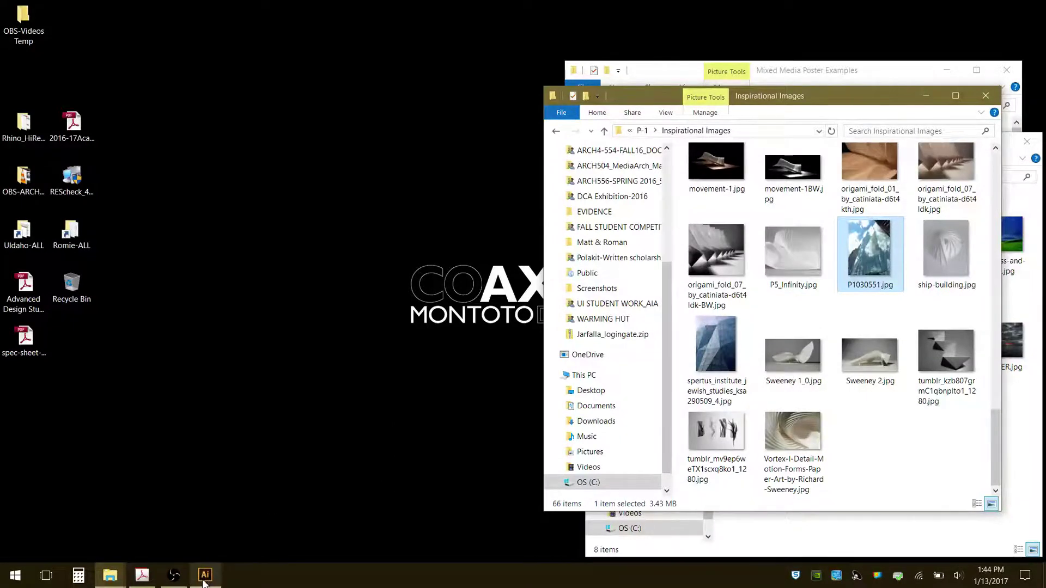
{"action": "left_click", "coordinate": [205, 574]}
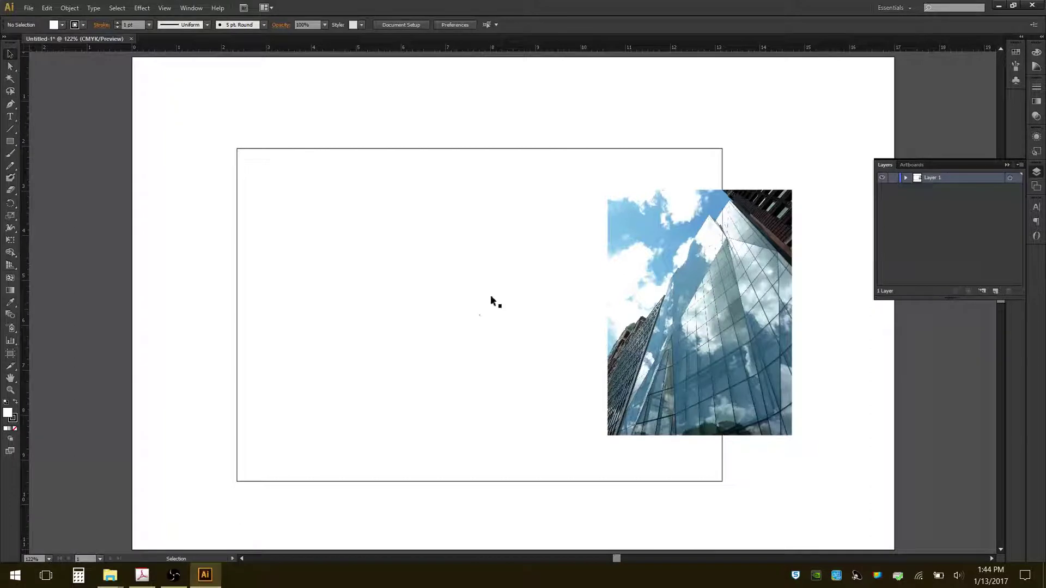
Step: Shift the building photo slightly to the right on the artboard and delete the large rectangle behind it
{"action": "left_click_drag", "start_coordinate": [757, 287], "coordinate": [749, 230]}
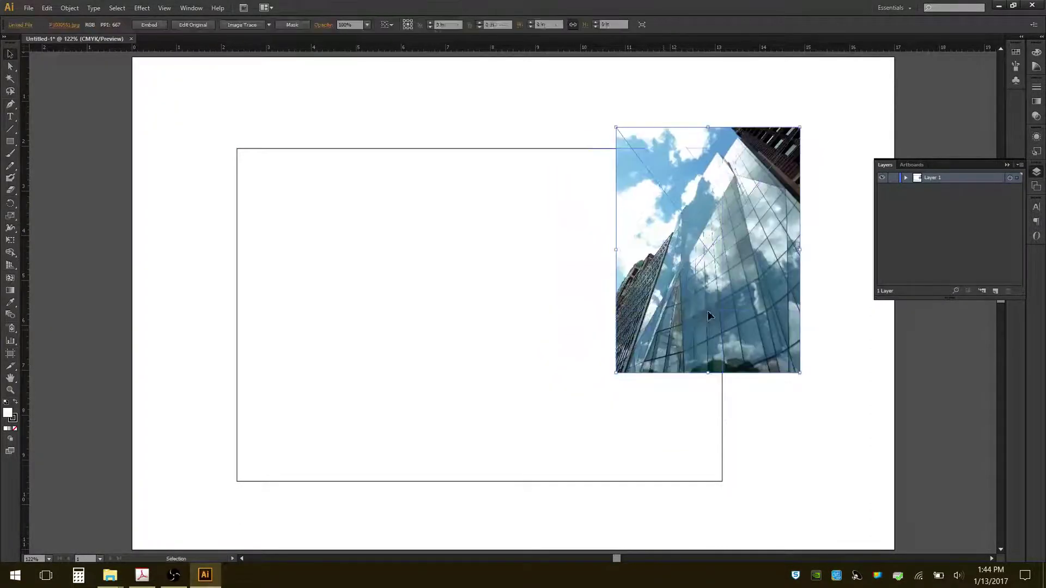
{"action": "left_click_drag", "start_coordinate": [756, 290], "coordinate": [760, 353]}
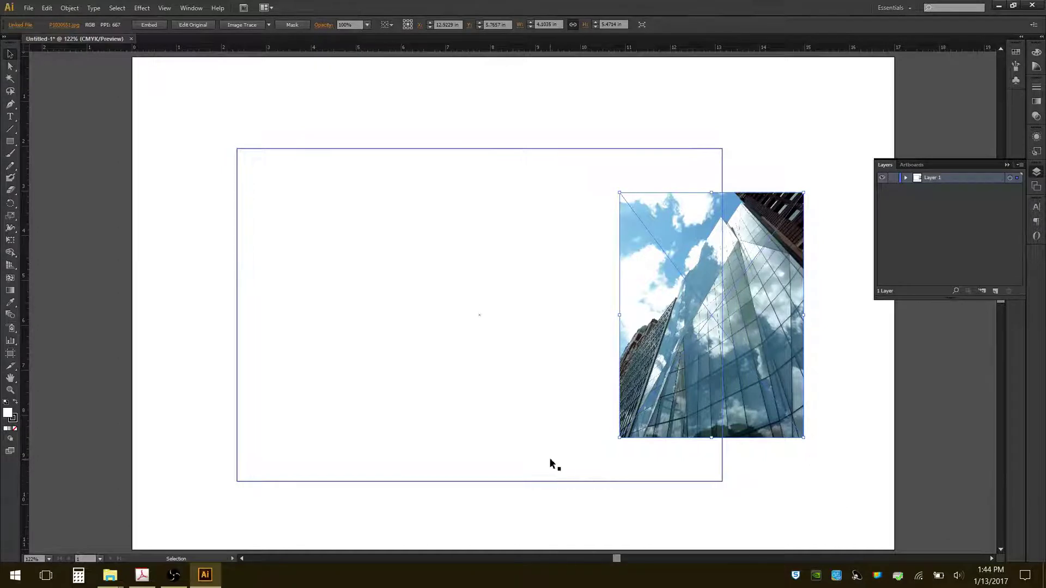
{"action": "left_click", "coordinate": [456, 481]}
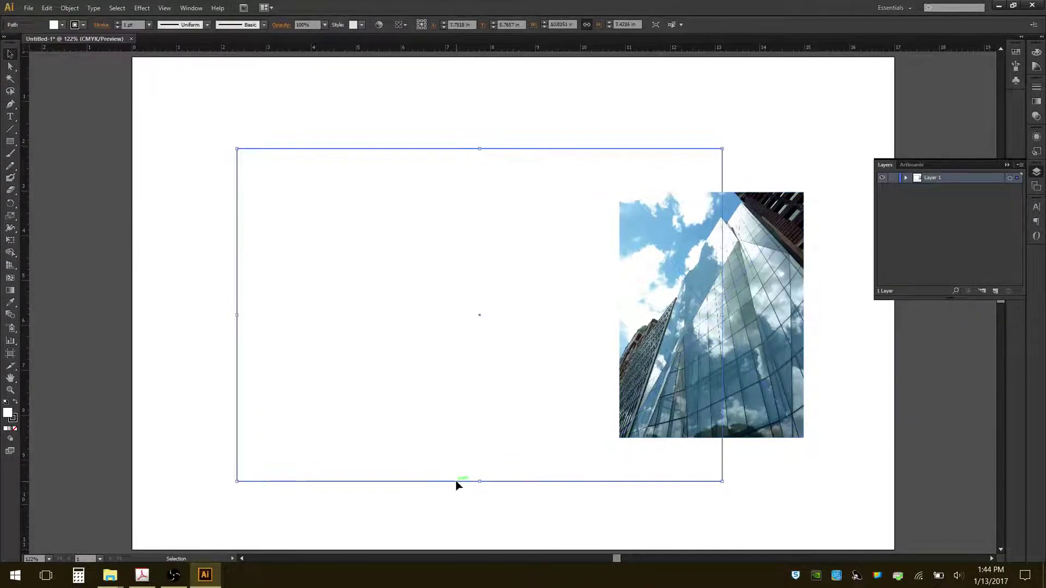
{"action": "key", "text": "Delete"}
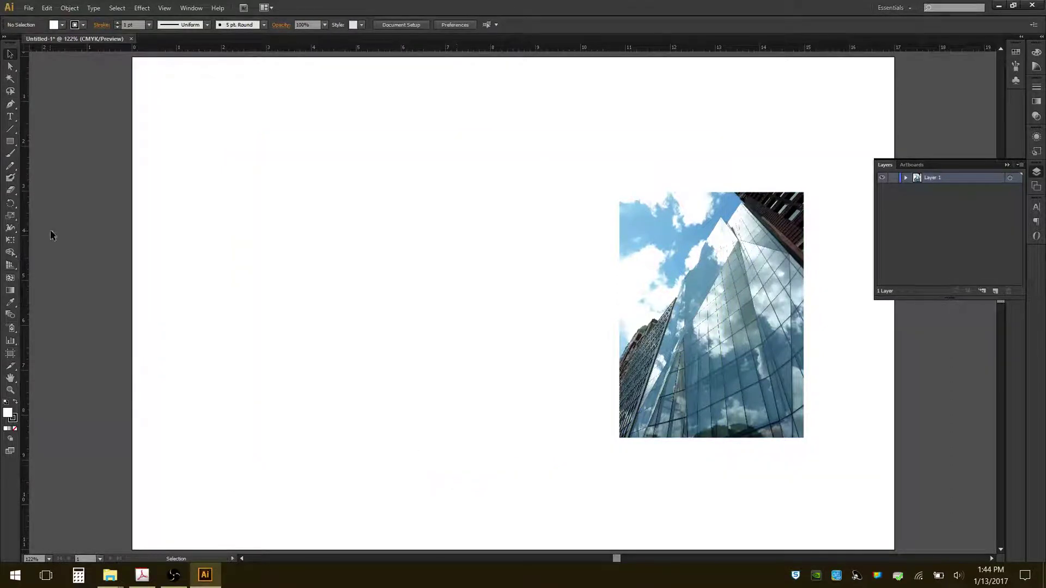
Step: Draw a rectangle about 10.96 in wide and 4.47 in high across the photo's lower part and send it to the back
{"action": "left_click", "coordinate": [9, 141]}
{"action": "mouse_move", "coordinate": [222, 288]}
{"action": "left_mouse_down"}
{"action": "mouse_move", "coordinate": [619, 463]}
{"action": "mouse_move", "coordinate": [714, 488]}
{"action": "left_mouse_up"}
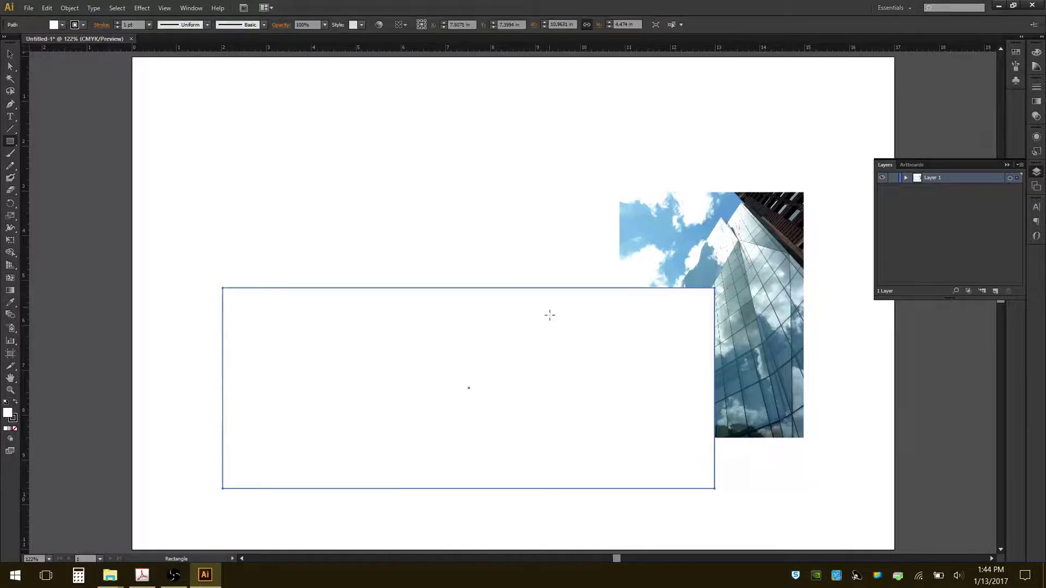
{"action": "left_click", "coordinate": [9, 54]}
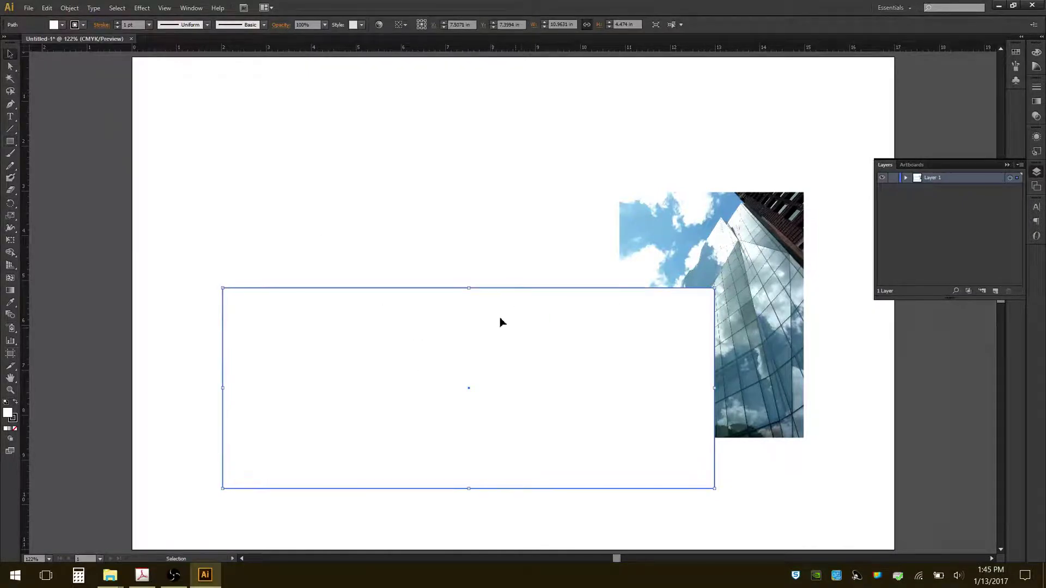
{"action": "right_click", "coordinate": [521, 330]}
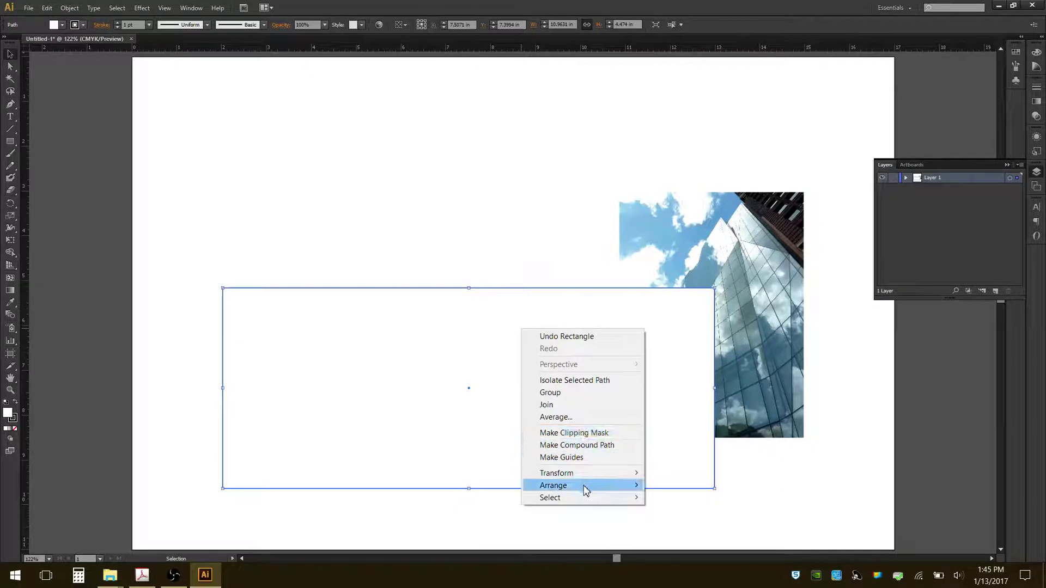
{"action": "mouse_move", "coordinate": [595, 488]}
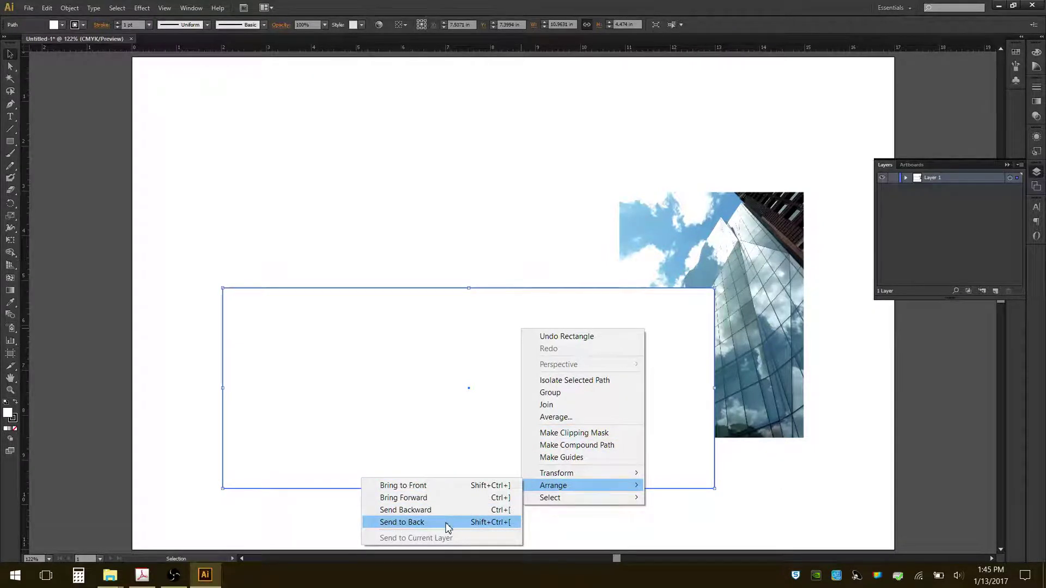
{"action": "left_click", "coordinate": [447, 523]}
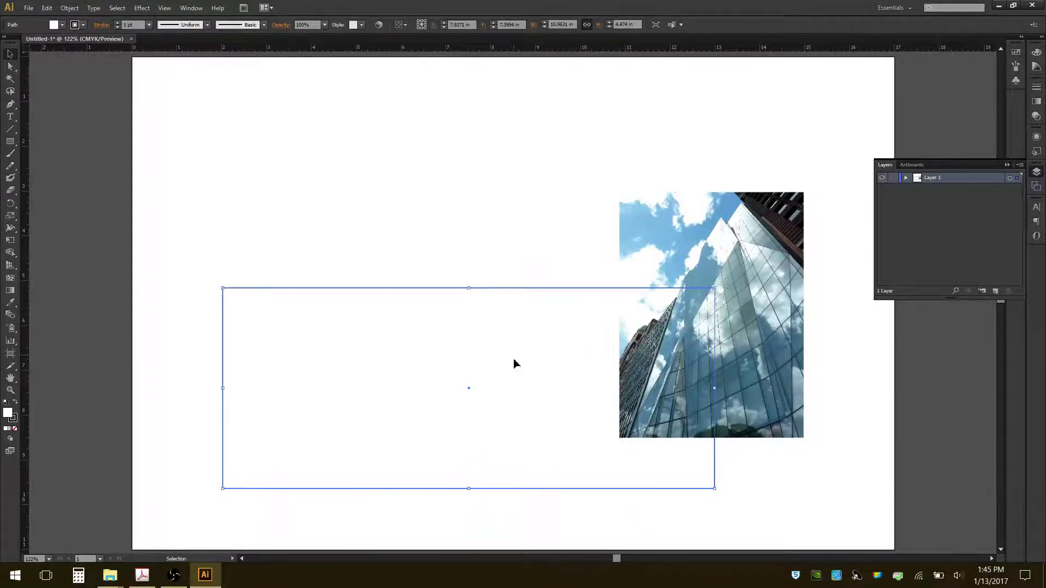
{"action": "left_click", "coordinate": [497, 185]}
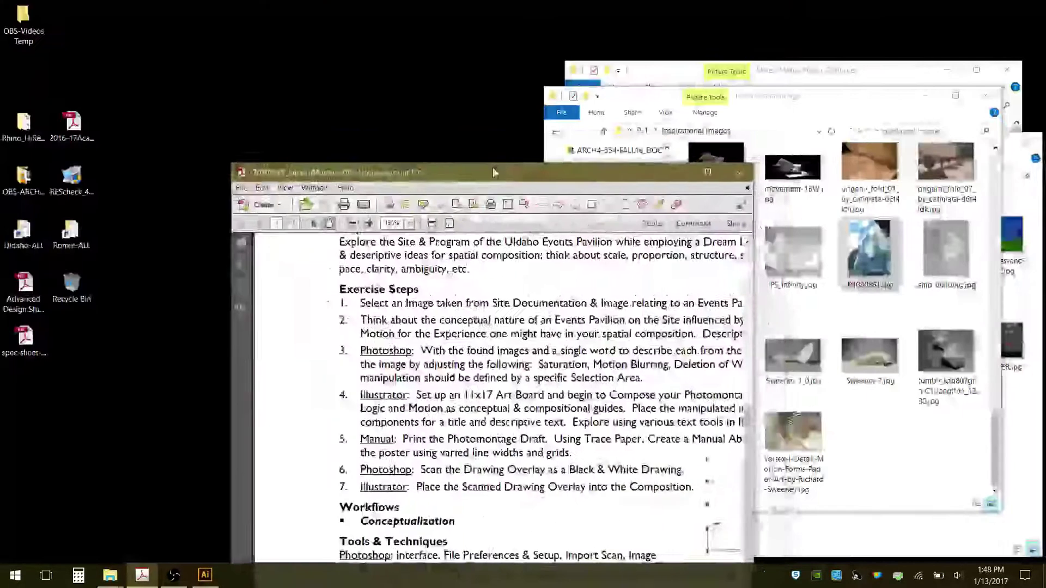
Step: Snap the exercise PDF window to the left half of the screen and move the Inspirational Images folder window beside it
{"action": "key", "text": "super+Left"}
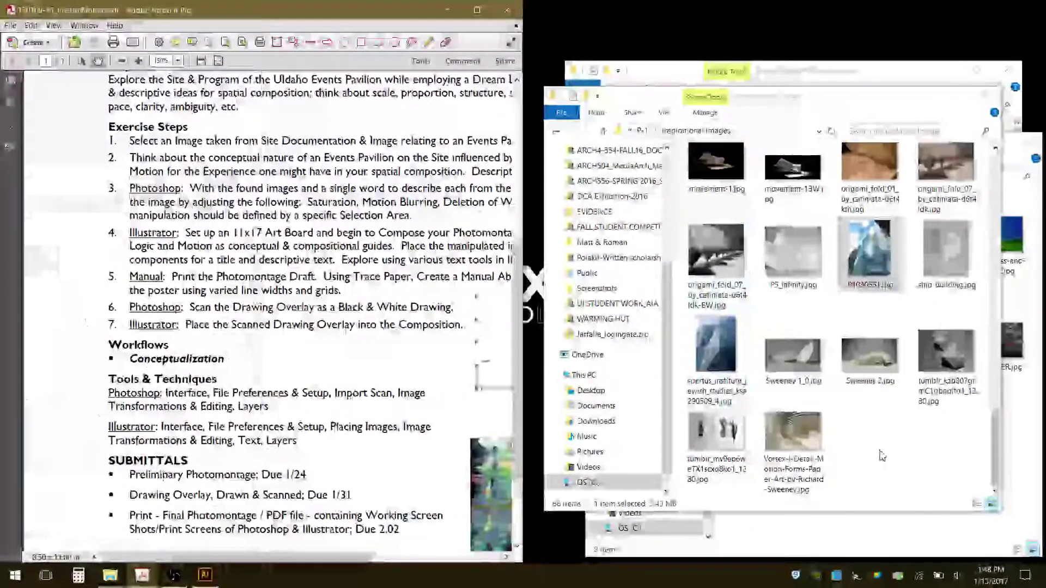
{"action": "left_click", "coordinate": [881, 455]}
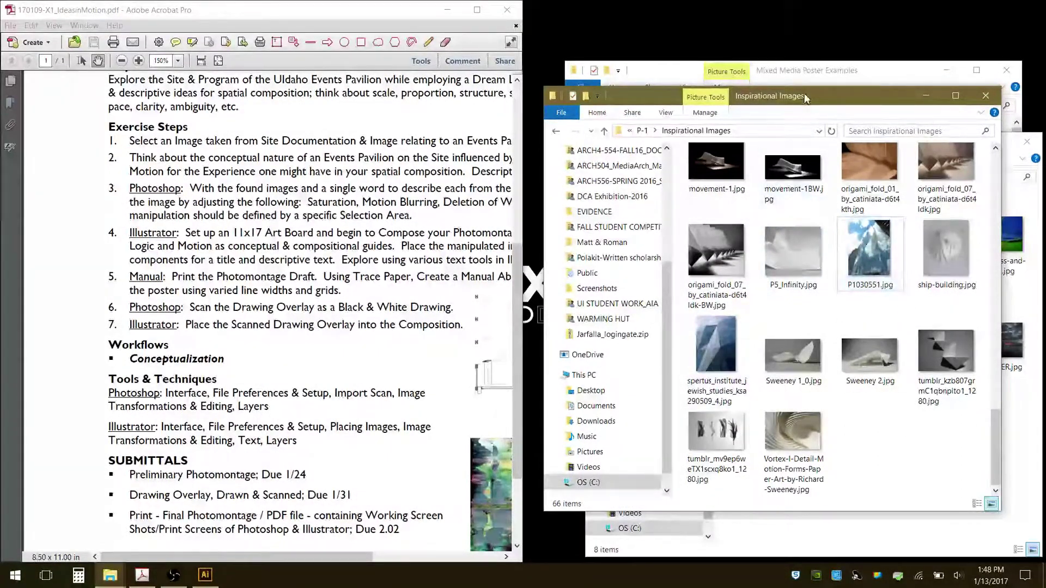
{"action": "left_click_drag", "start_coordinate": [805, 98], "coordinate": [775, 83]}
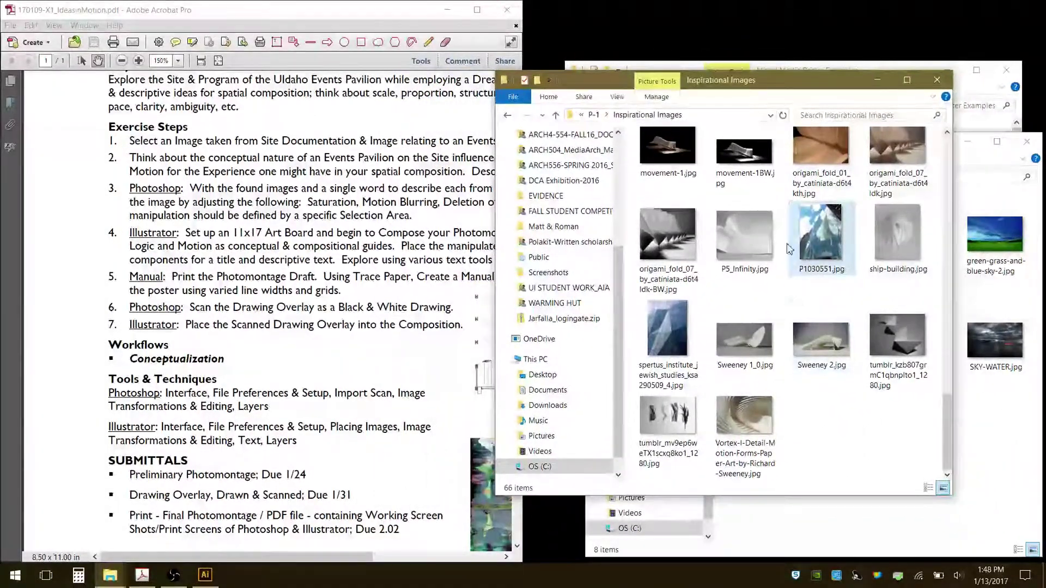
Step: Open P1030551.jpg from the Inspirational Images folder in Adobe Photoshop CS6
{"action": "double_click", "coordinate": [819, 240]}
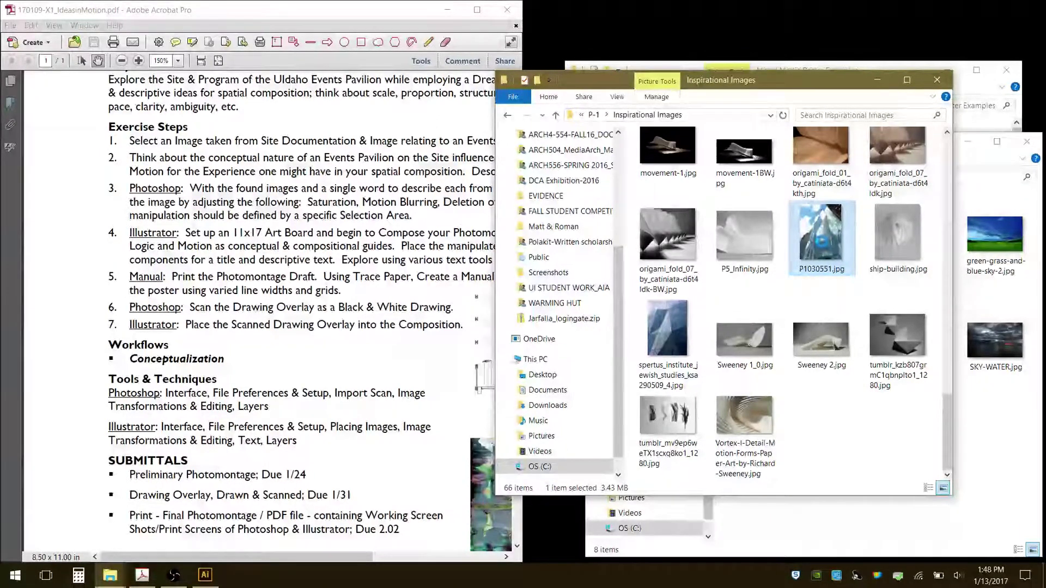
{"action": "right_click", "coordinate": [821, 243]}
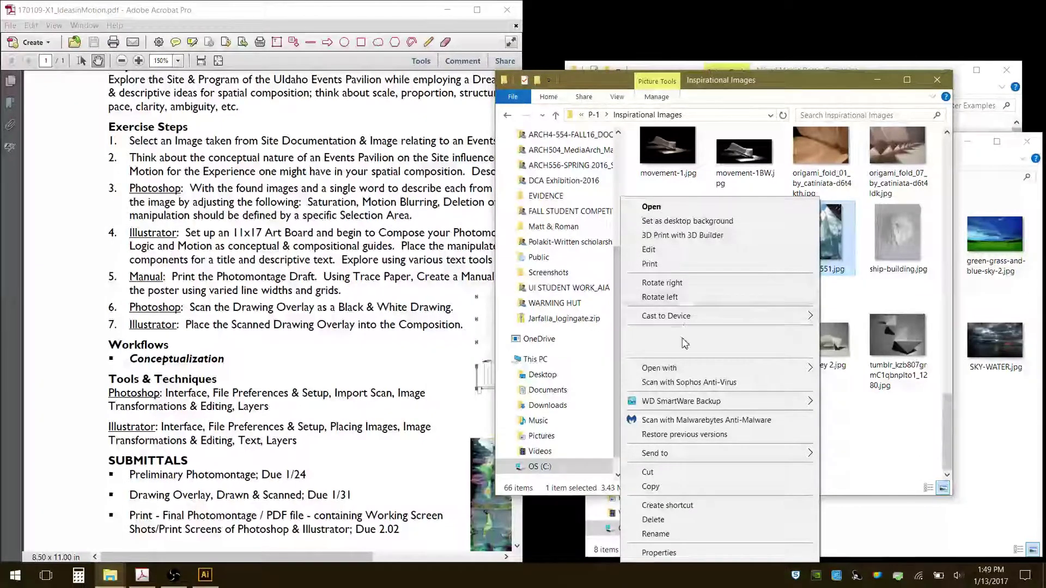
{"action": "mouse_move", "coordinate": [633, 374]}
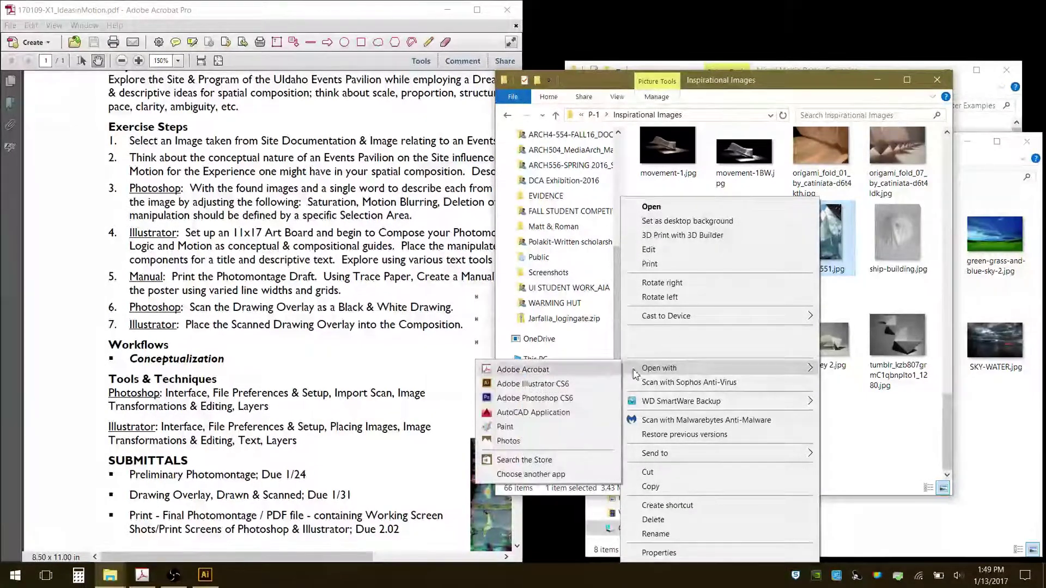
{"action": "left_click", "coordinate": [569, 403]}
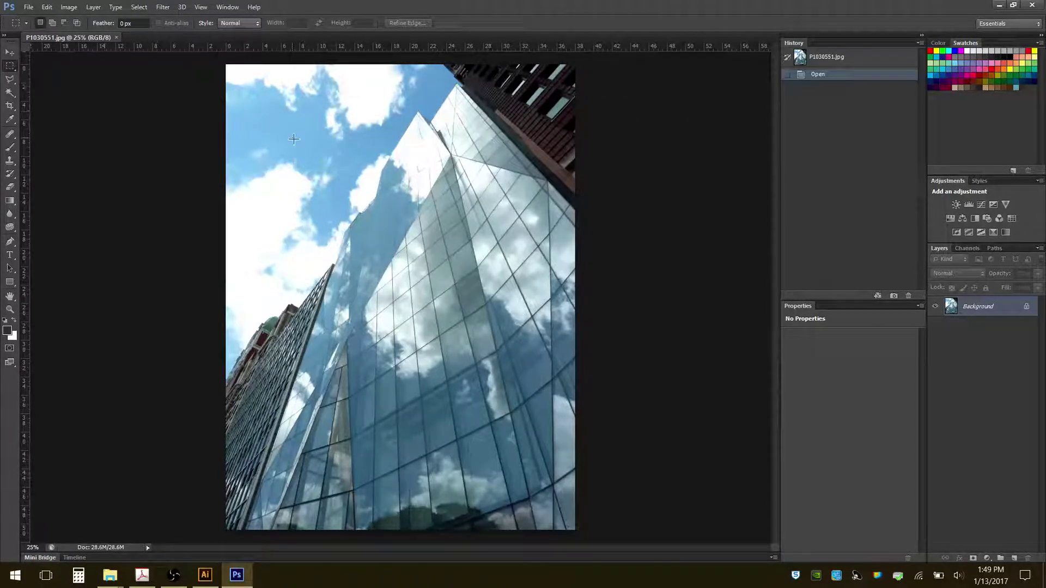
Step: Select the white cloud with the Magic Wand, extended to similar areas of the photo, and clear the selection
{"action": "right_click", "coordinate": [14, 72]}
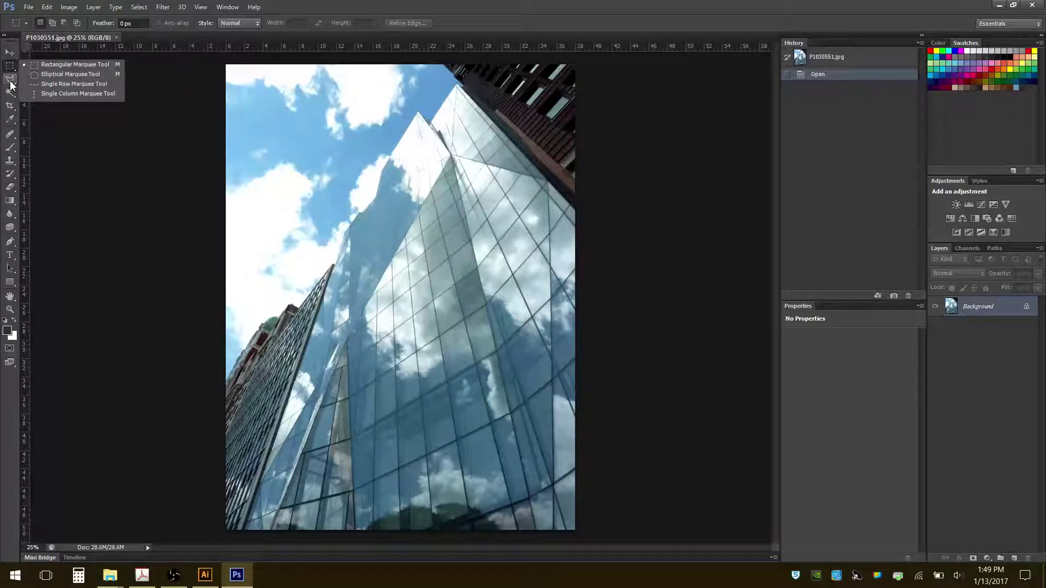
{"action": "left_click", "coordinate": [11, 83]}
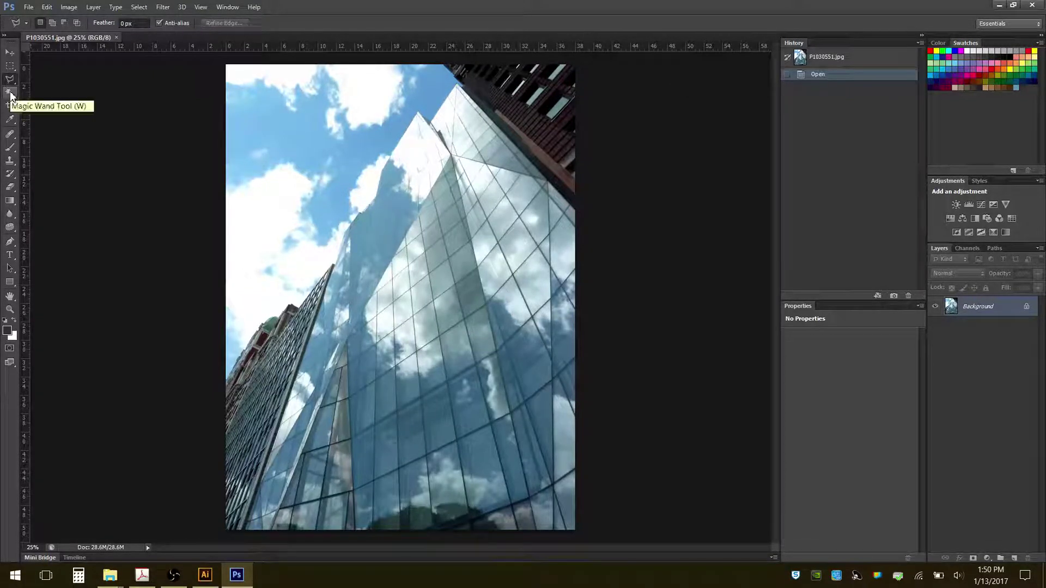
{"action": "left_click", "coordinate": [10, 93]}
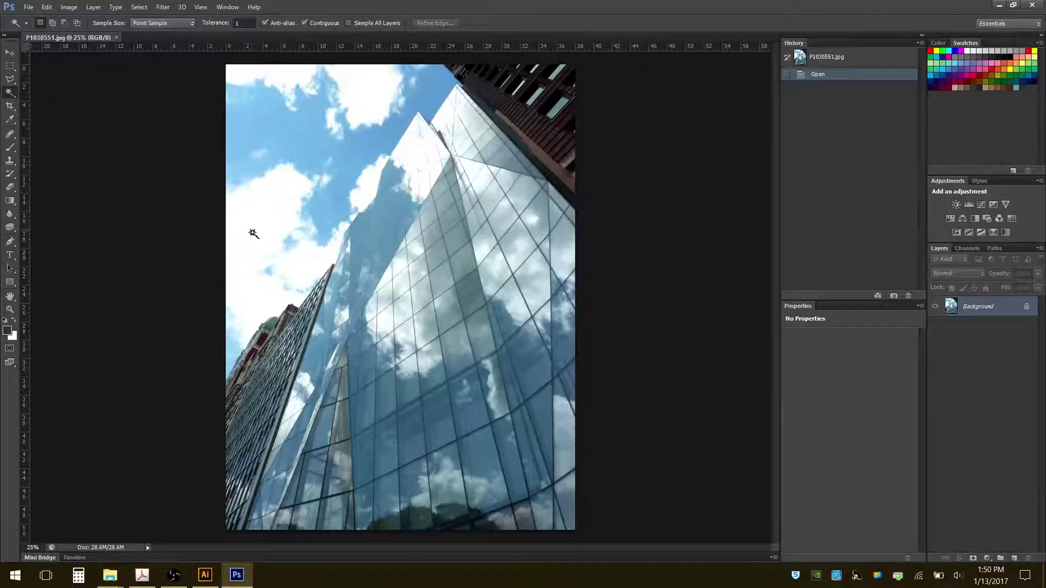
{"action": "left_click", "coordinate": [257, 262]}
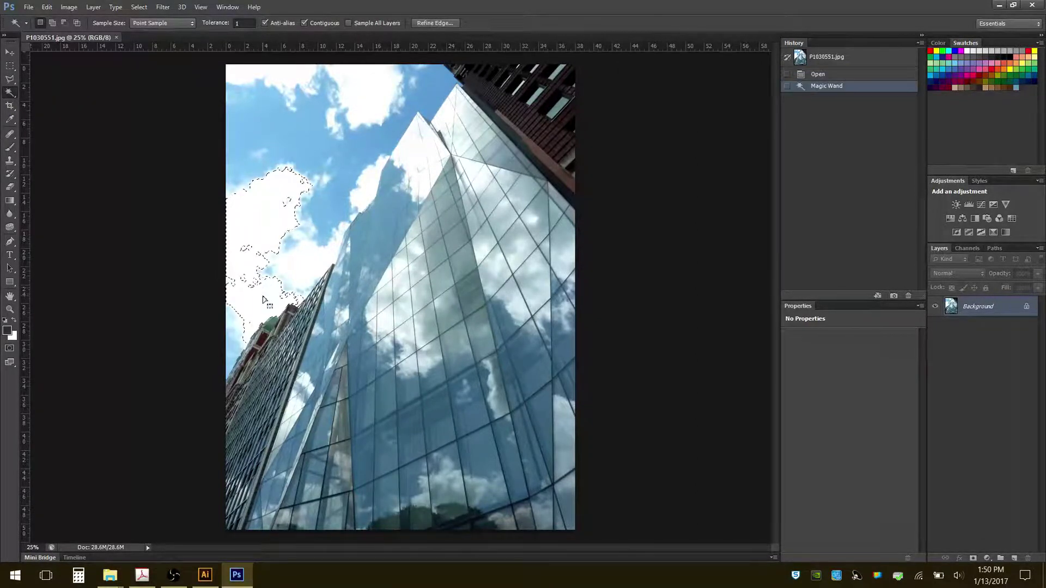
{"action": "right_click", "coordinate": [257, 222]}
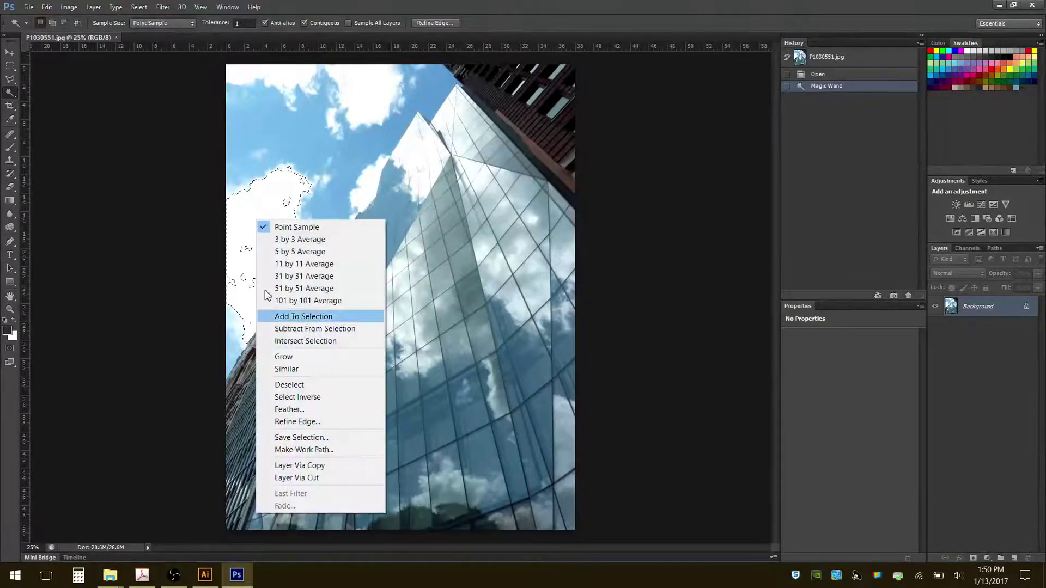
{"action": "left_click", "coordinate": [288, 370]}
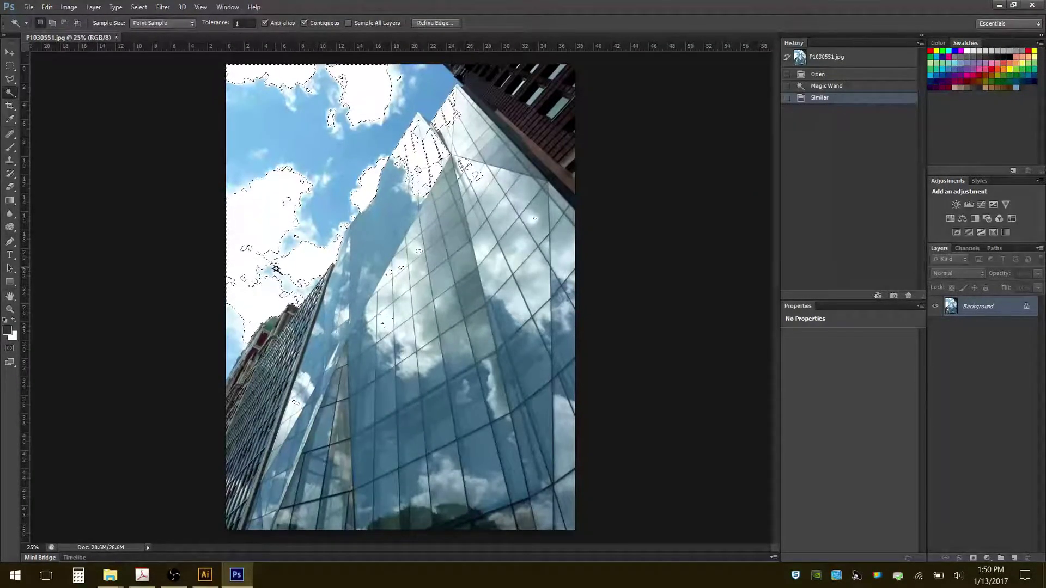
{"action": "key", "text": "ctrl+d"}
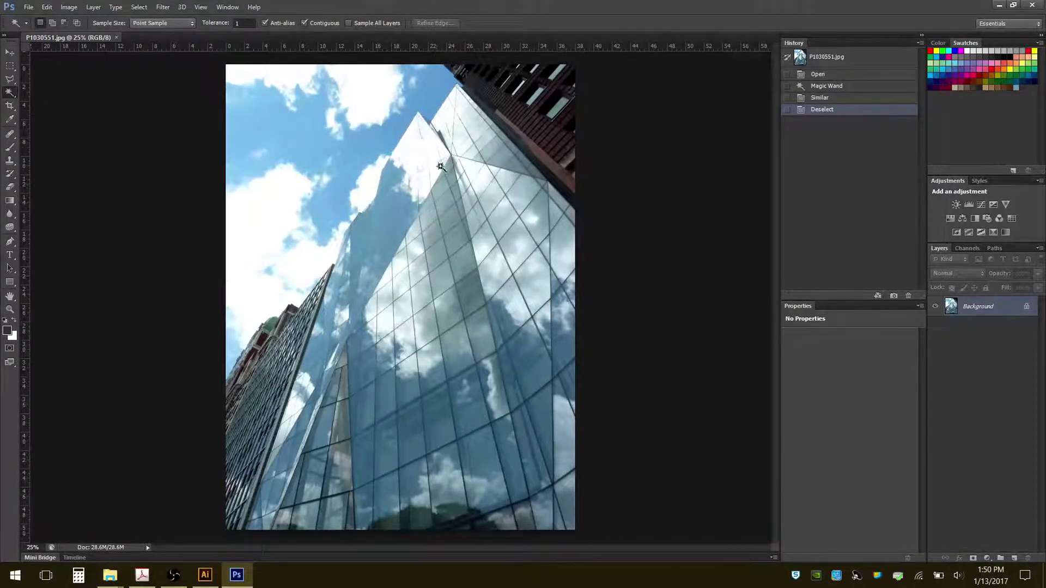
Step: Examine the building's glass facade close up, with the whole photo fitted in view, and at 100% magnification
{"action": "left_click", "coordinate": [9, 79]}
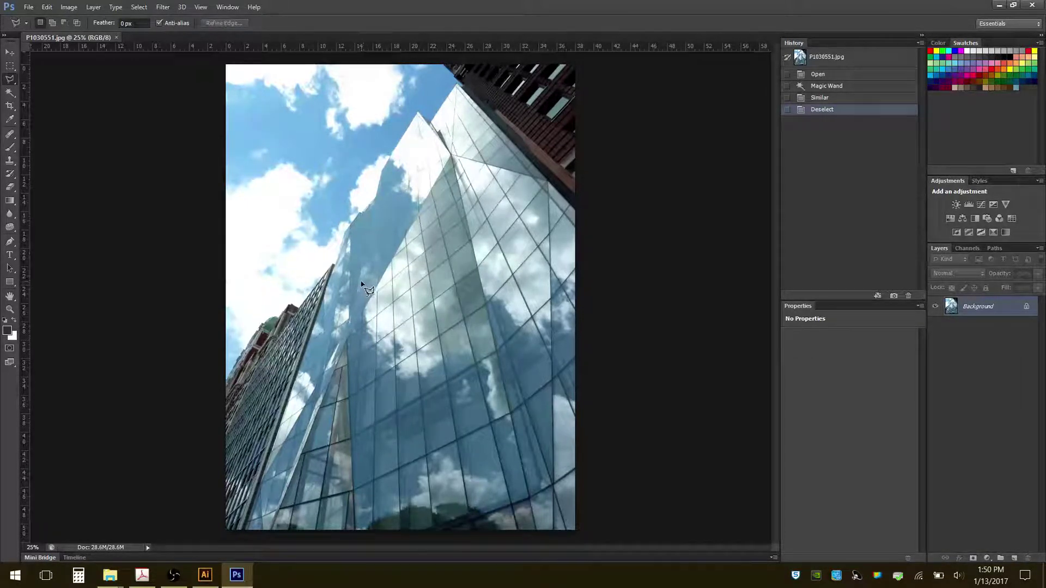
{"action": "scroll", "coordinate": [381, 242], "scroll_direction": "up", "scroll_amount": 4}
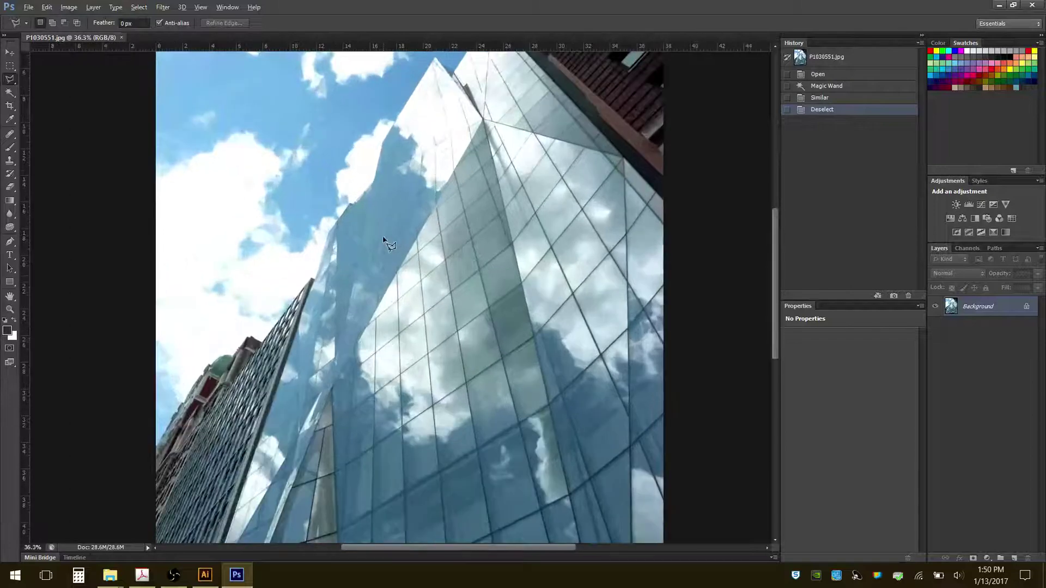
{"action": "scroll", "coordinate": [384, 244], "scroll_direction": "up", "scroll_amount": 2}
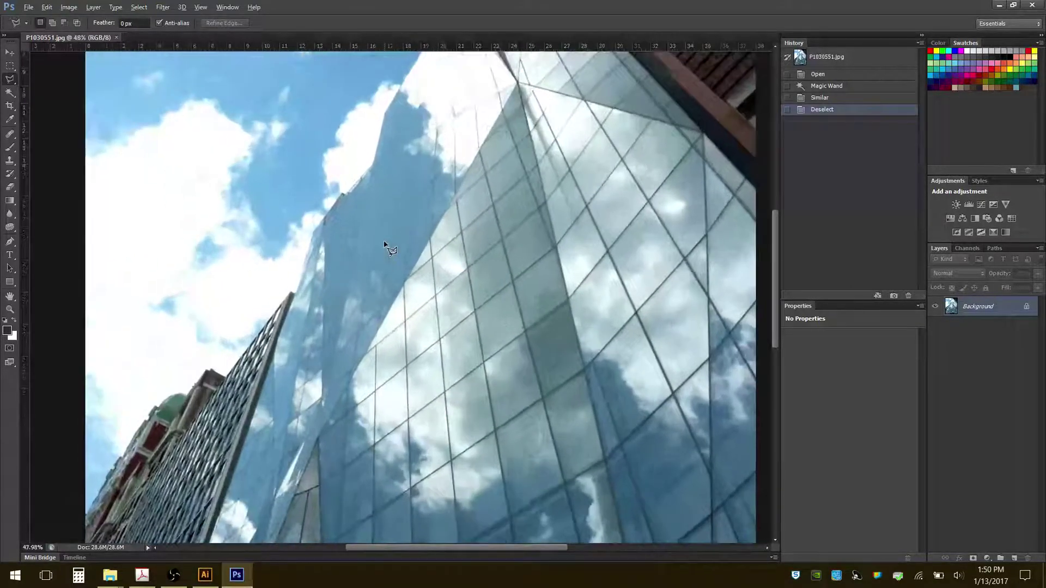
{"action": "scroll", "coordinate": [384, 244], "scroll_direction": "up", "scroll_amount": 1}
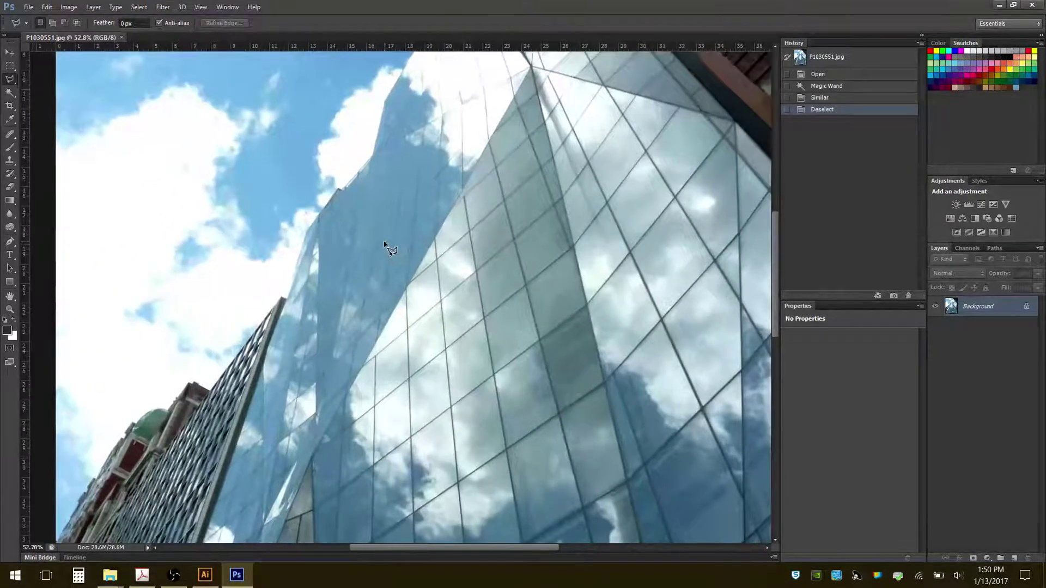
{"action": "scroll", "coordinate": [384, 243], "scroll_direction": "up", "scroll_amount": 1}
{"action": "scroll", "coordinate": [384, 244], "scroll_direction": "down", "scroll_amount": 1}
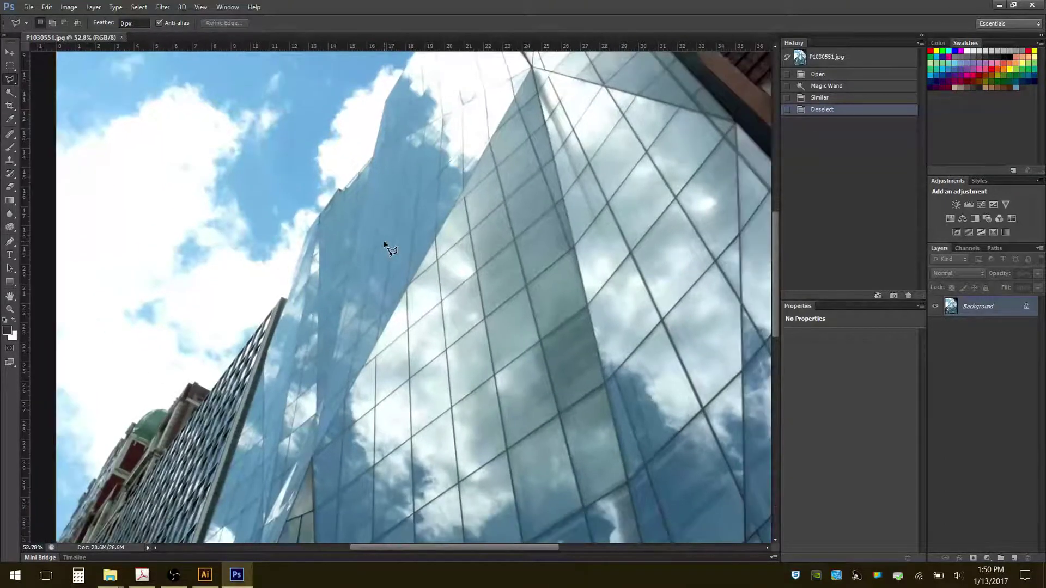
{"action": "scroll", "coordinate": [384, 244], "scroll_direction": "up", "scroll_amount": 1}
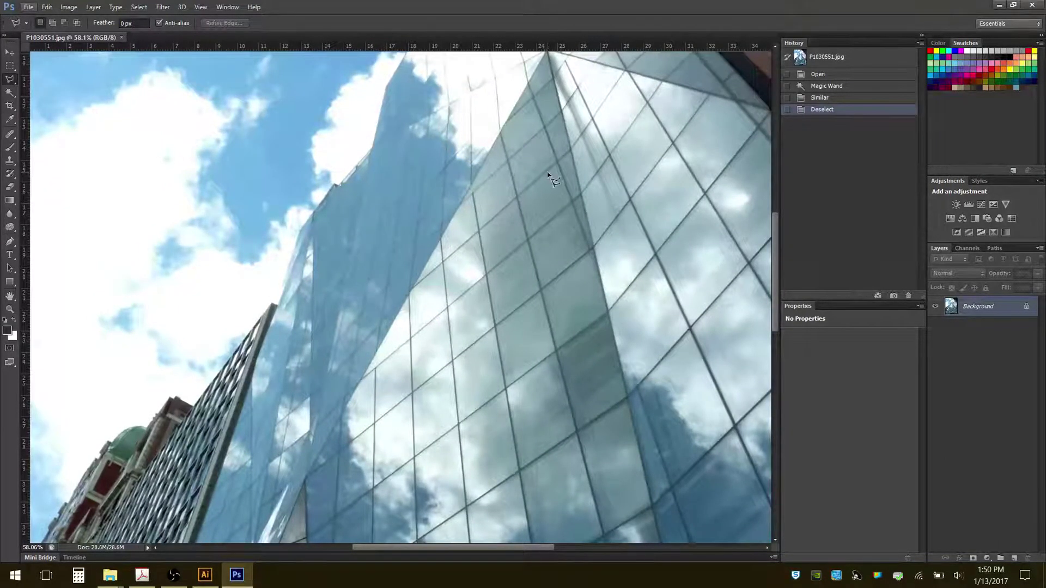
{"action": "left_click_drag", "start_coordinate": [546, 171], "coordinate": [514, 201]}
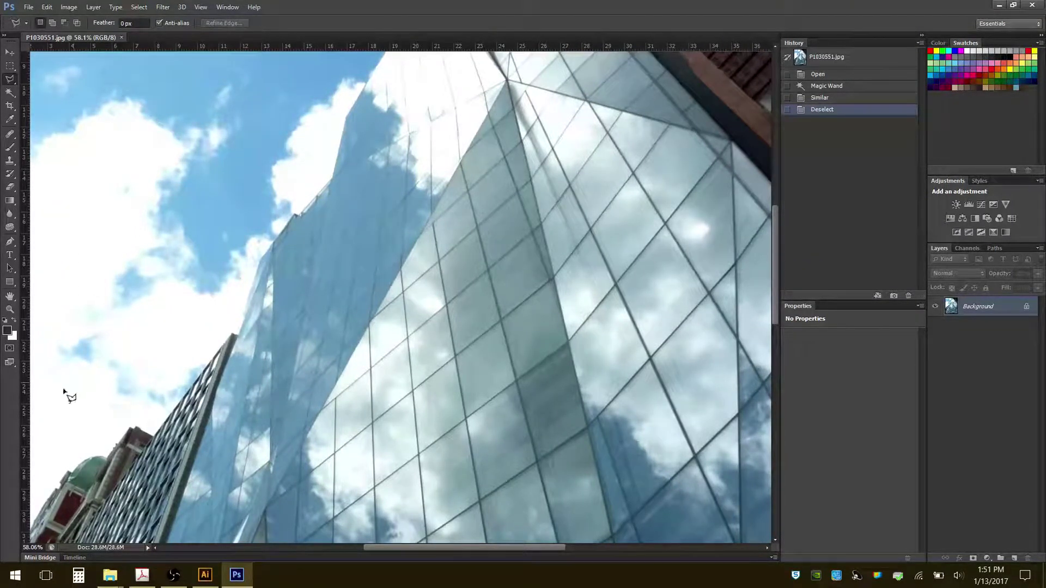
{"action": "double_click", "coordinate": [10, 297]}
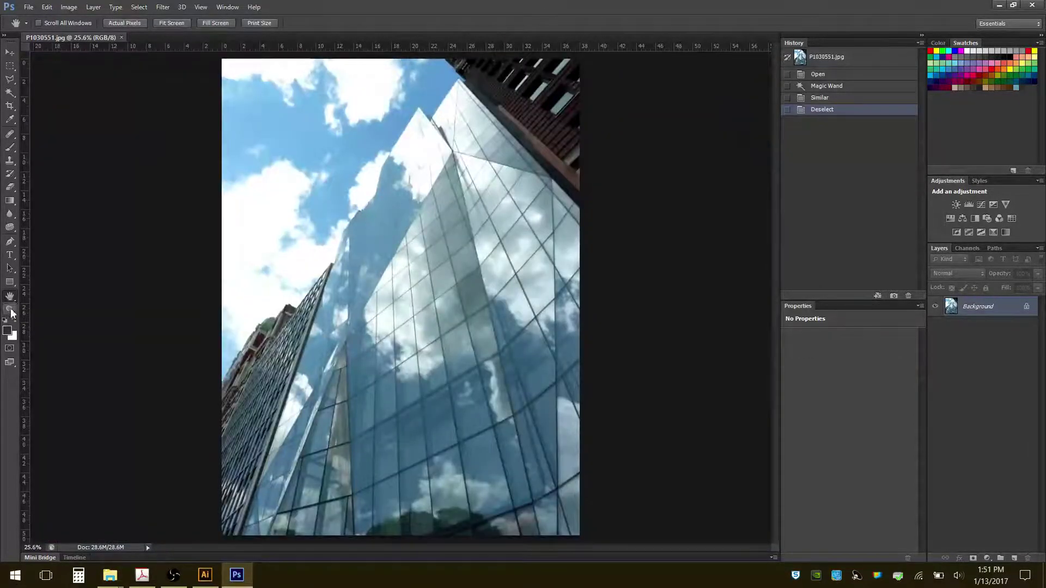
{"action": "double_click", "coordinate": [11, 310]}
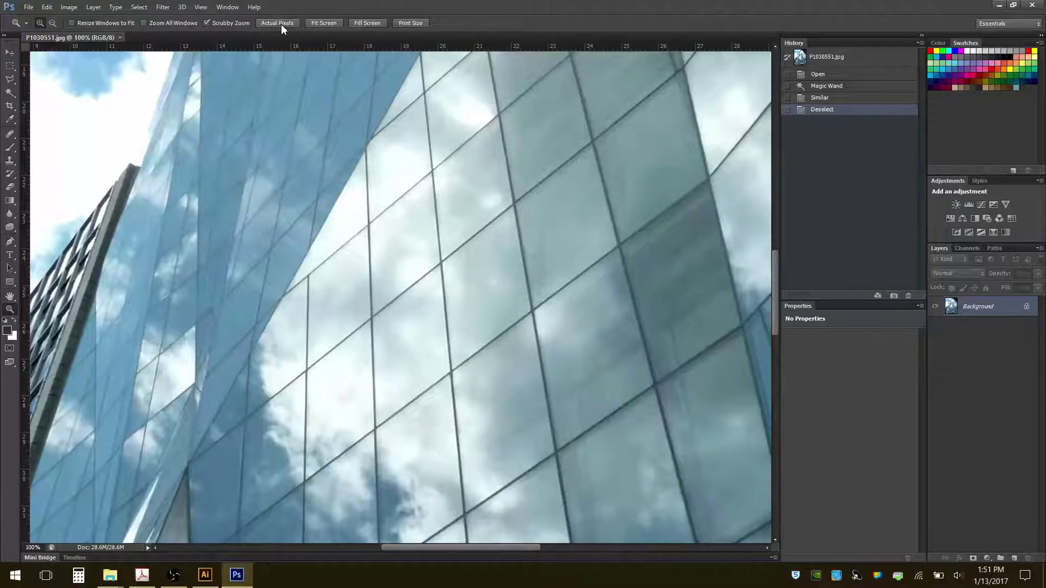
Step: Outline the narrow four-sided blue glass facet beside the central gridded facade with the Polygonal Lasso, closing the selection at its upper tip
{"action": "double_click", "coordinate": [9, 296]}
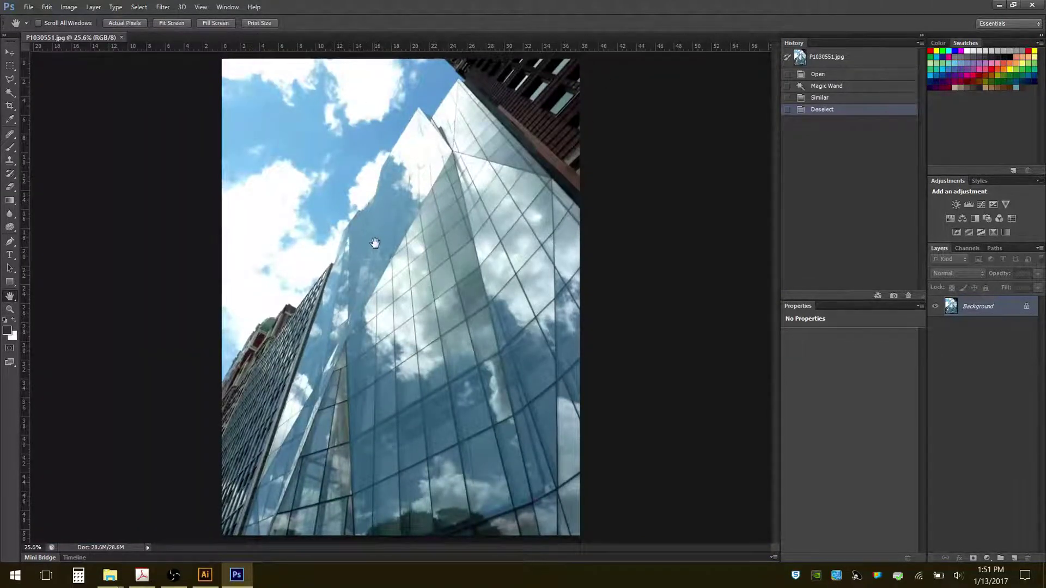
{"action": "scroll", "coordinate": [378, 224], "scroll_direction": "up", "scroll_amount": 5}
{"action": "scroll", "coordinate": [413, 177], "scroll_direction": "up", "scroll_amount": 2}
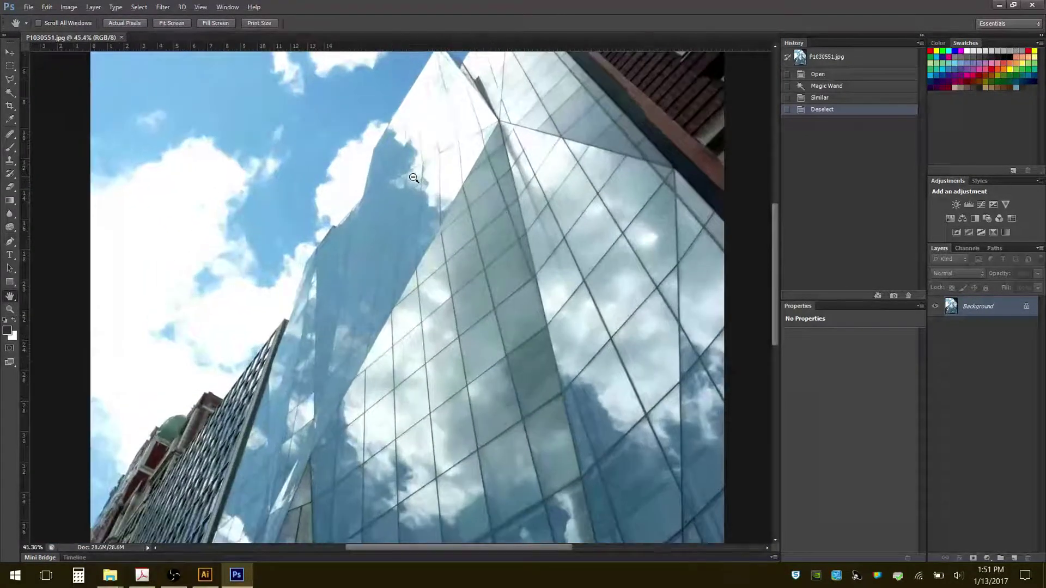
{"action": "scroll", "coordinate": [413, 177], "scroll_direction": "up", "scroll_amount": 1}
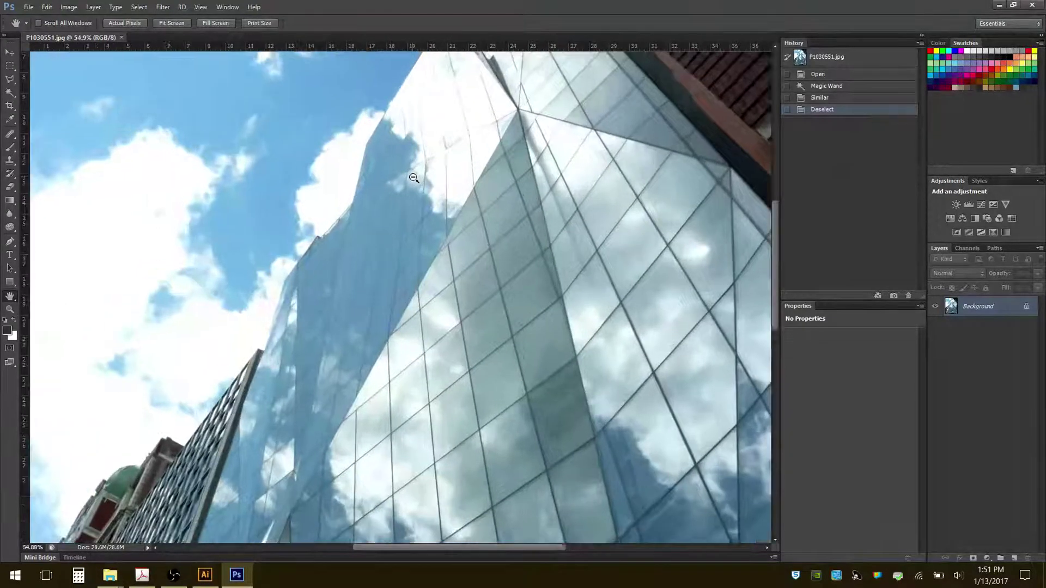
{"action": "left_click", "coordinate": [11, 82]}
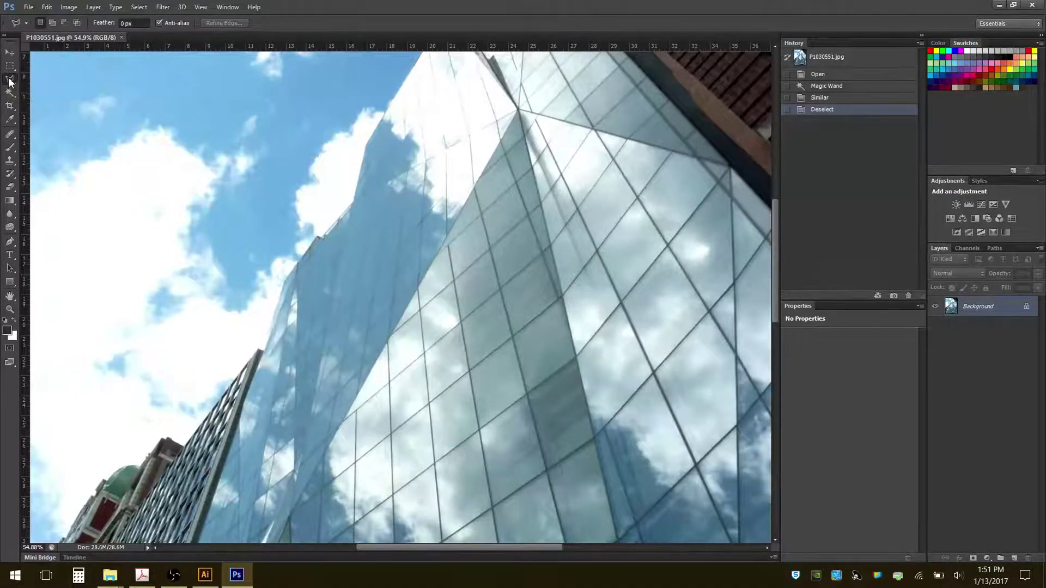
{"action": "left_click", "coordinate": [10, 52]}
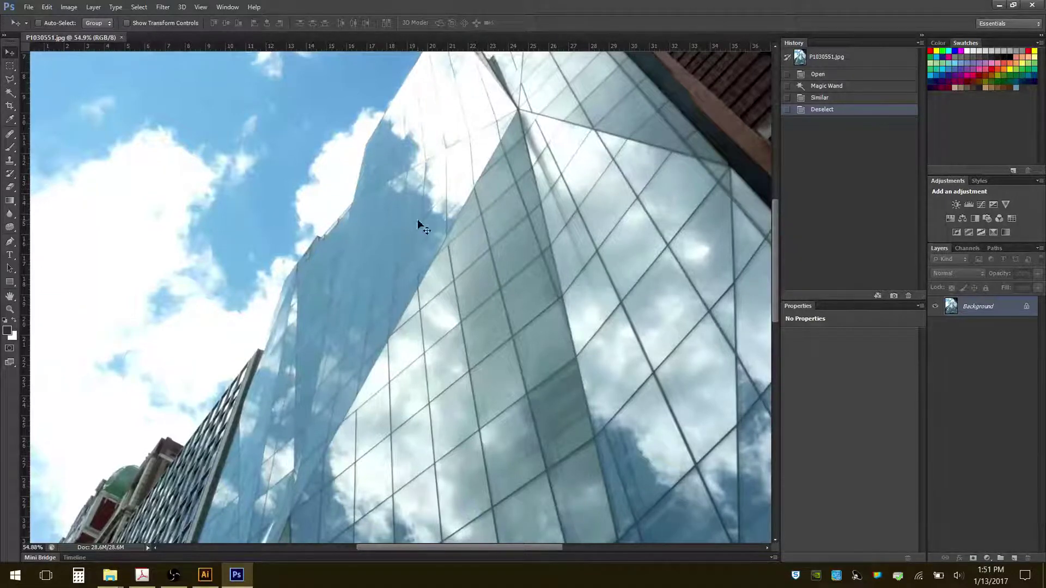
{"action": "key", "text": "l"}
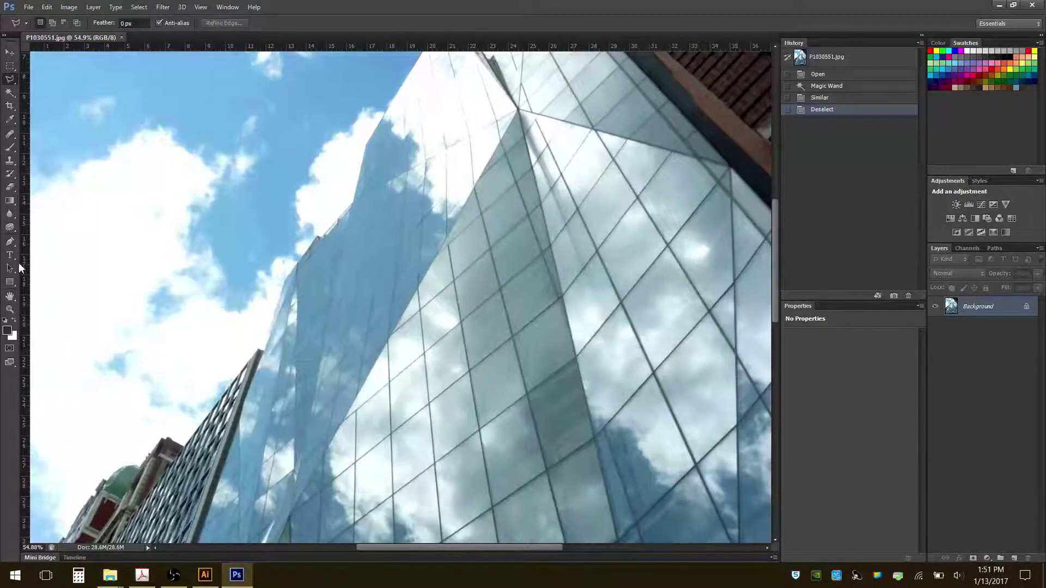
{"action": "left_click", "coordinate": [517, 111]}
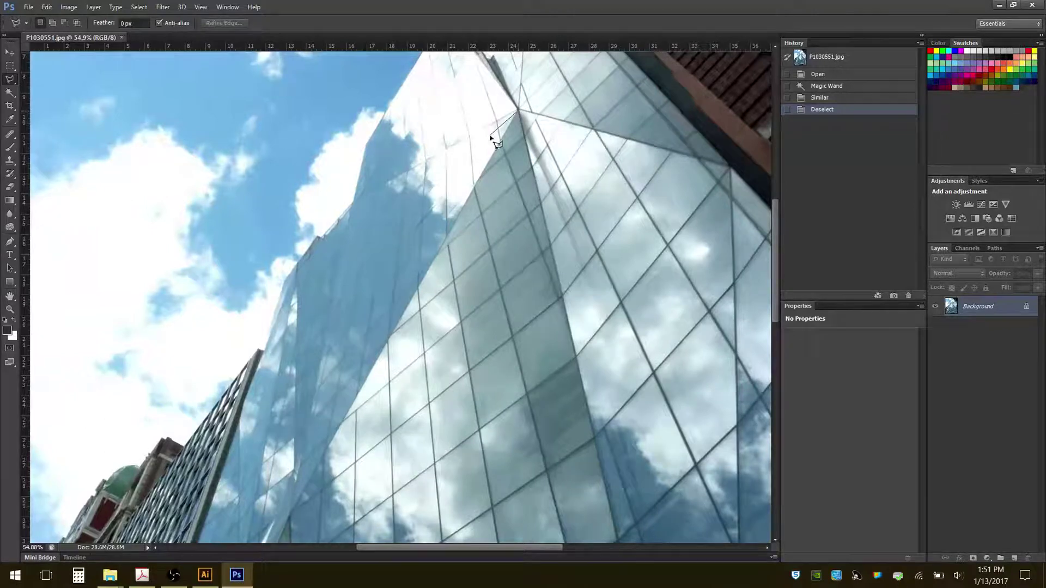
{"action": "left_click", "coordinate": [354, 203]}
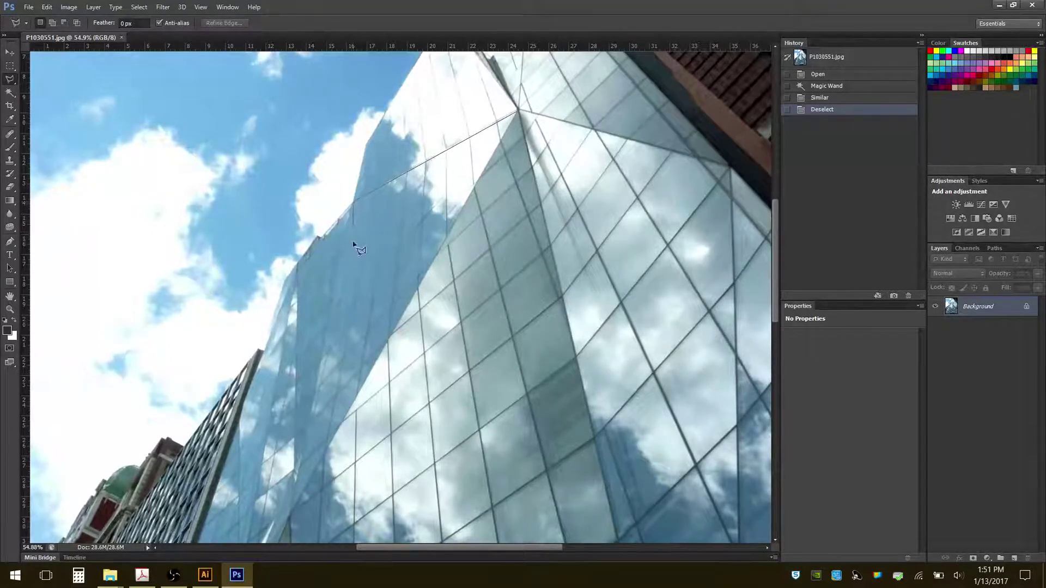
{"action": "left_click", "coordinate": [292, 516]}
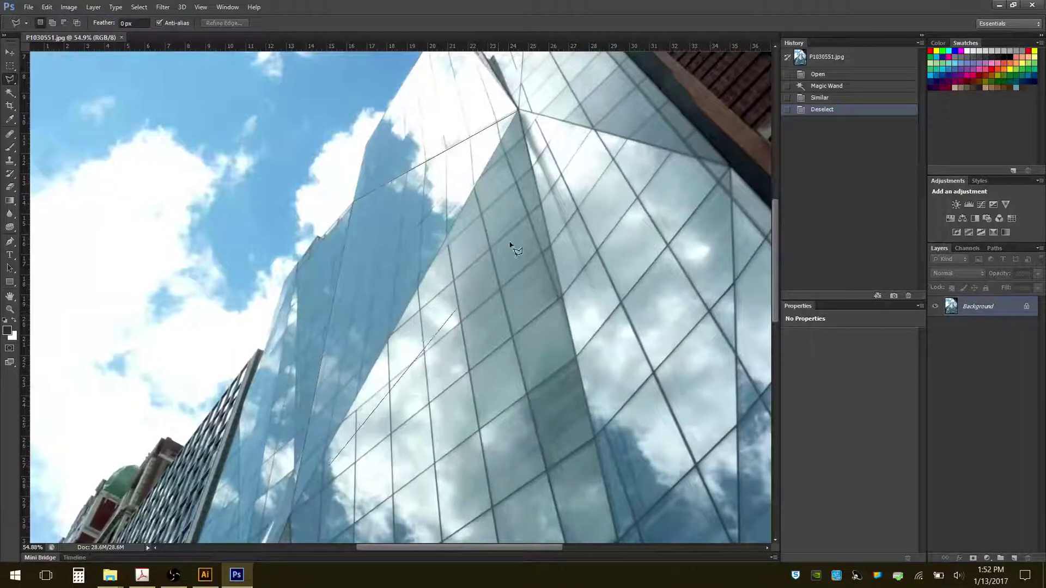
{"action": "left_click", "coordinate": [517, 113]}
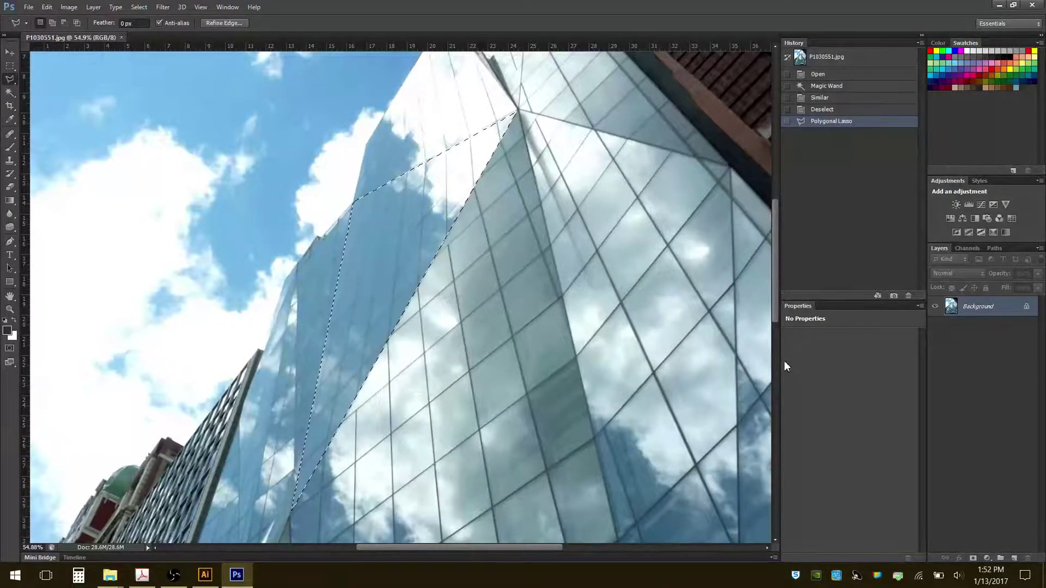
Step: Convert the locked Background into a regular layer and paste a copy of the selected facet onto a new layer
{"action": "double_click", "coordinate": [978, 309]}
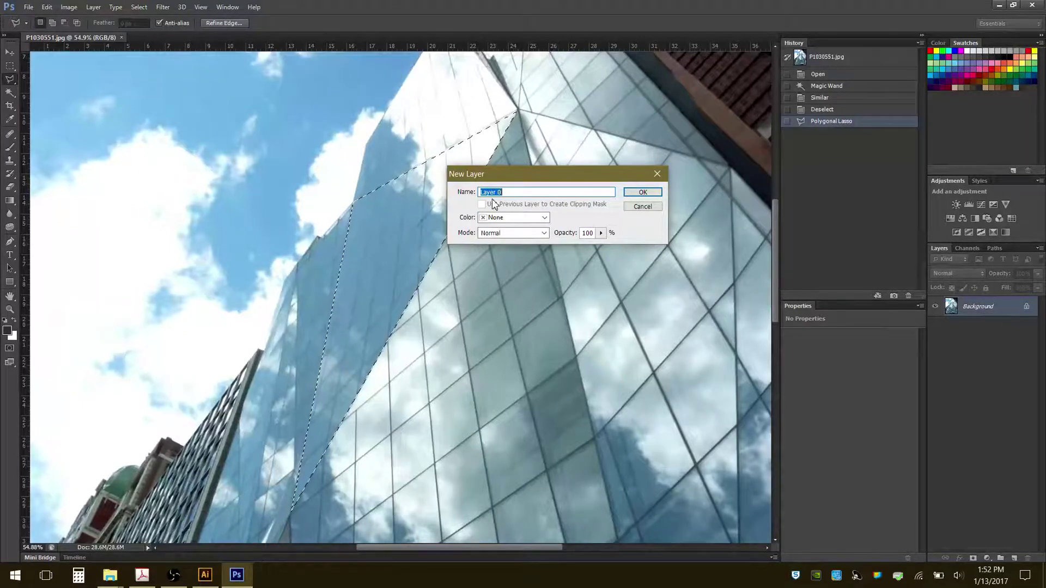
{"action": "left_click", "coordinate": [643, 192]}
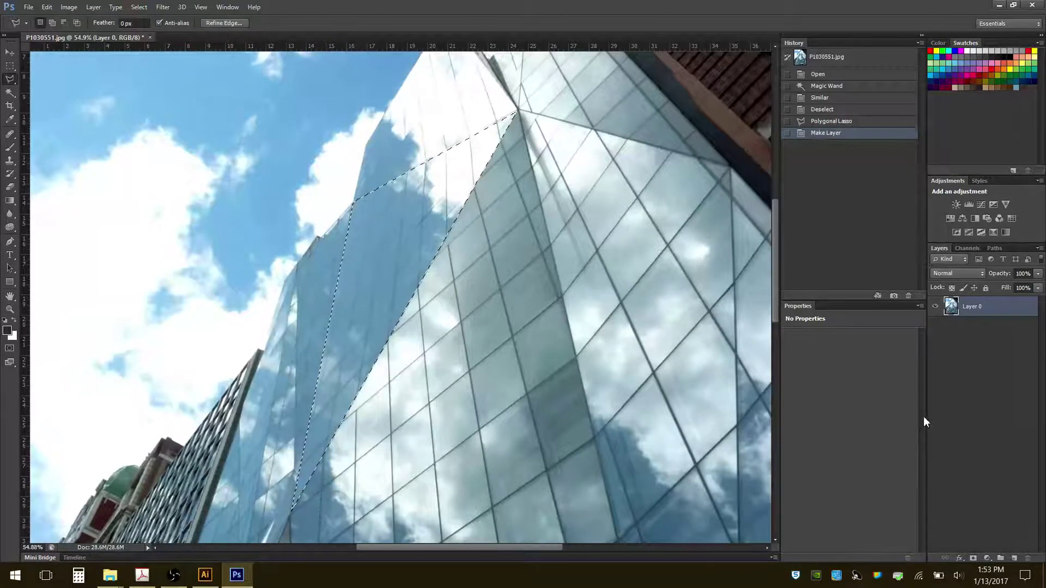
{"action": "key", "text": "ctrl+v"}
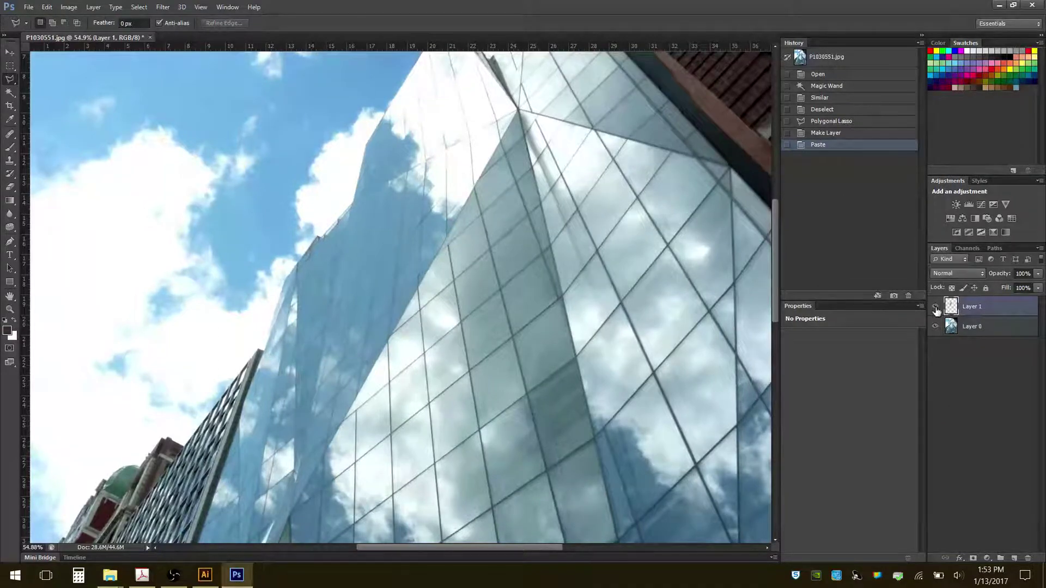
Step: Check the pasted facet on its own against transparency, restore the full photo, and hide the facet layer
{"action": "left_click", "coordinate": [935, 326]}
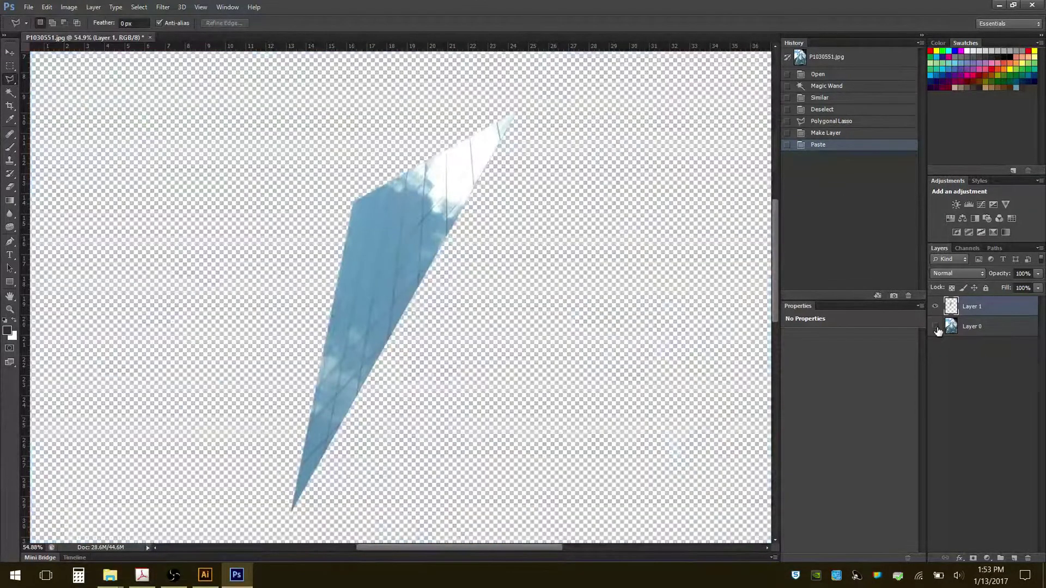
{"action": "left_click", "coordinate": [935, 326]}
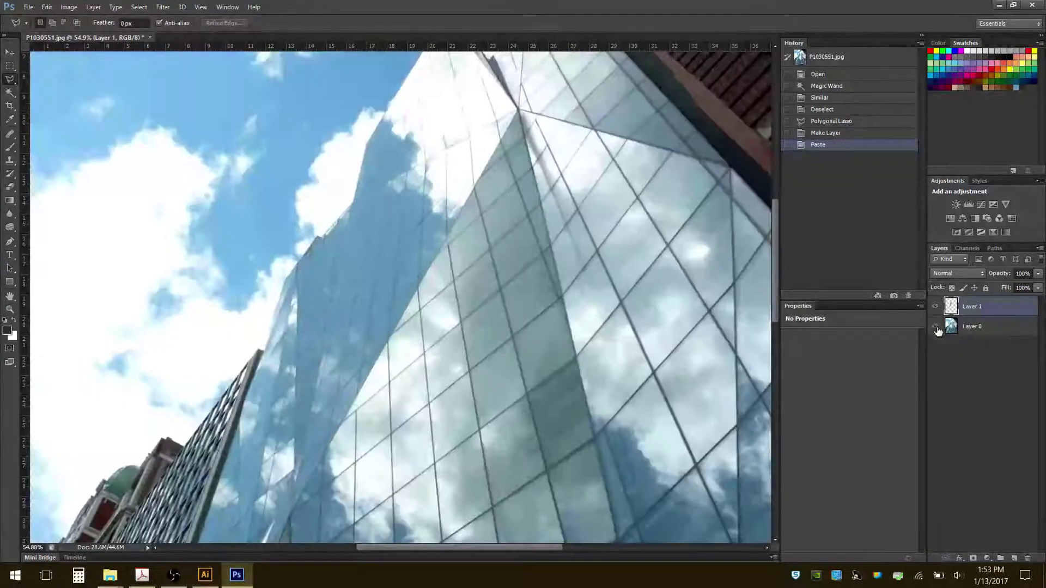
{"action": "left_click", "coordinate": [935, 308]}
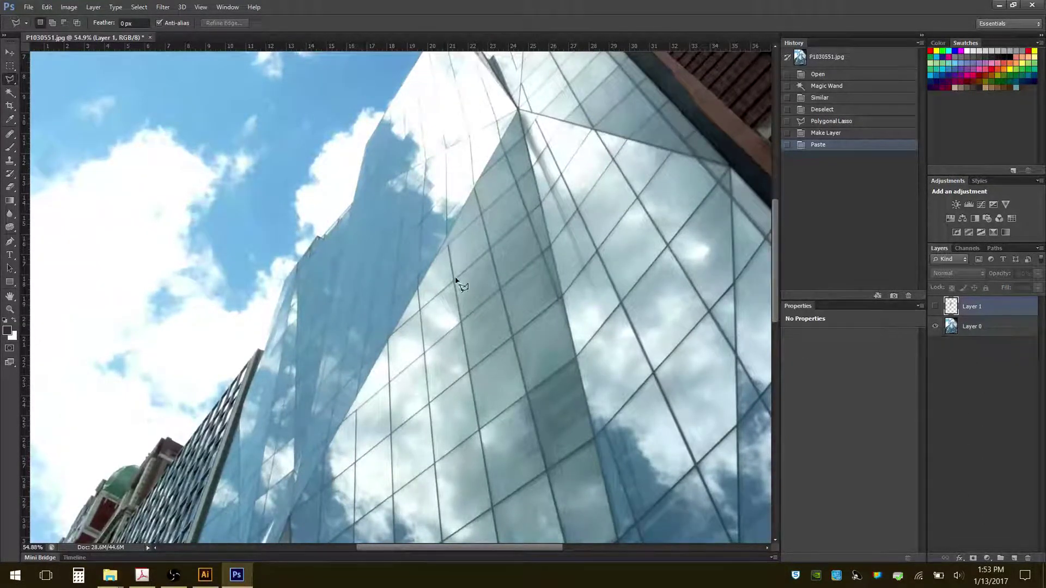
Step: Duplicate Layer 0 within P1030551.jpg and hide the original layer
{"action": "right_click", "coordinate": [983, 327]}
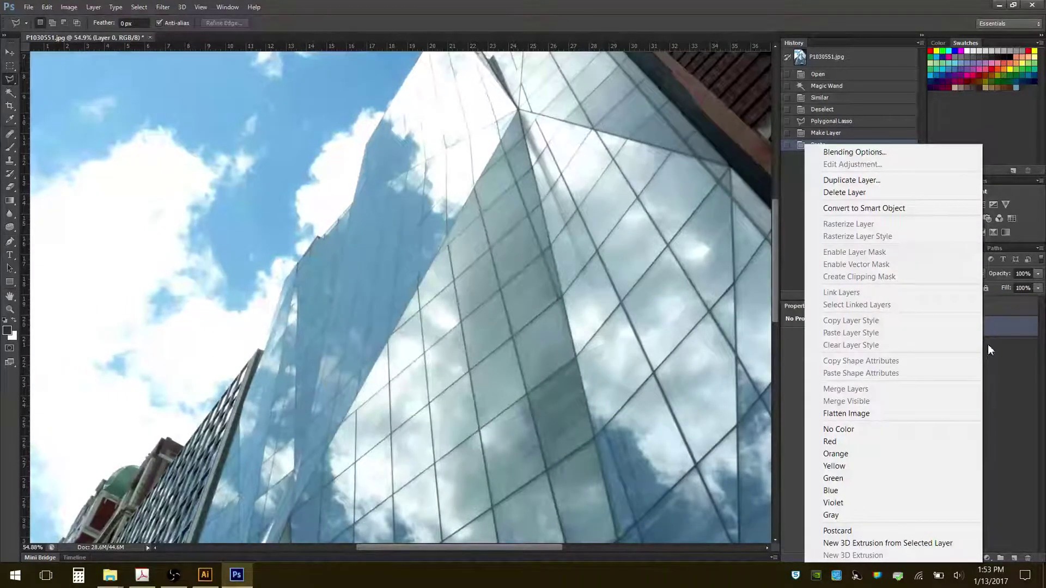
{"action": "left_click", "coordinate": [988, 344]}
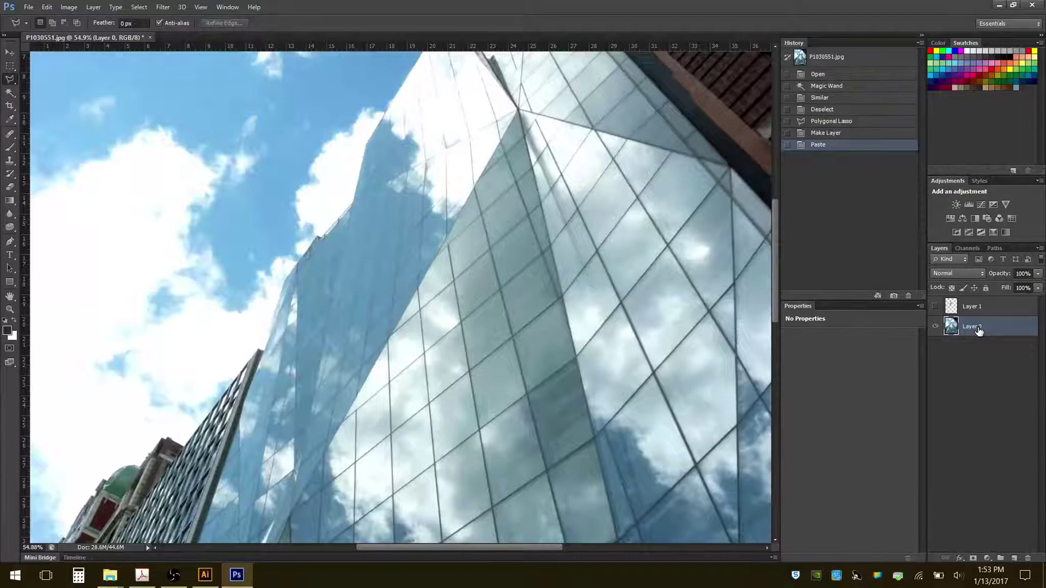
{"action": "right_click", "coordinate": [978, 330]}
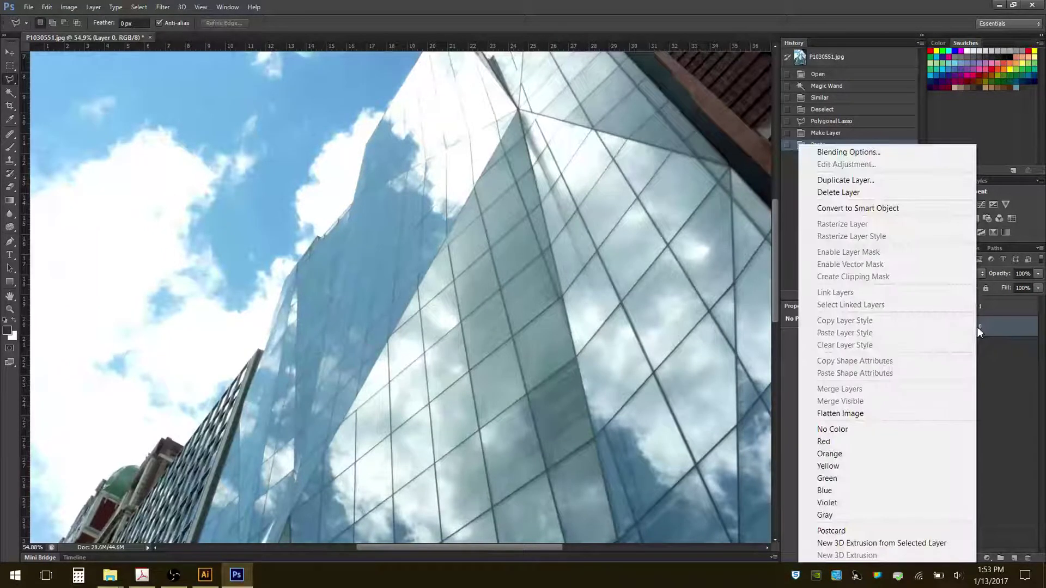
{"action": "left_click", "coordinate": [881, 183]}
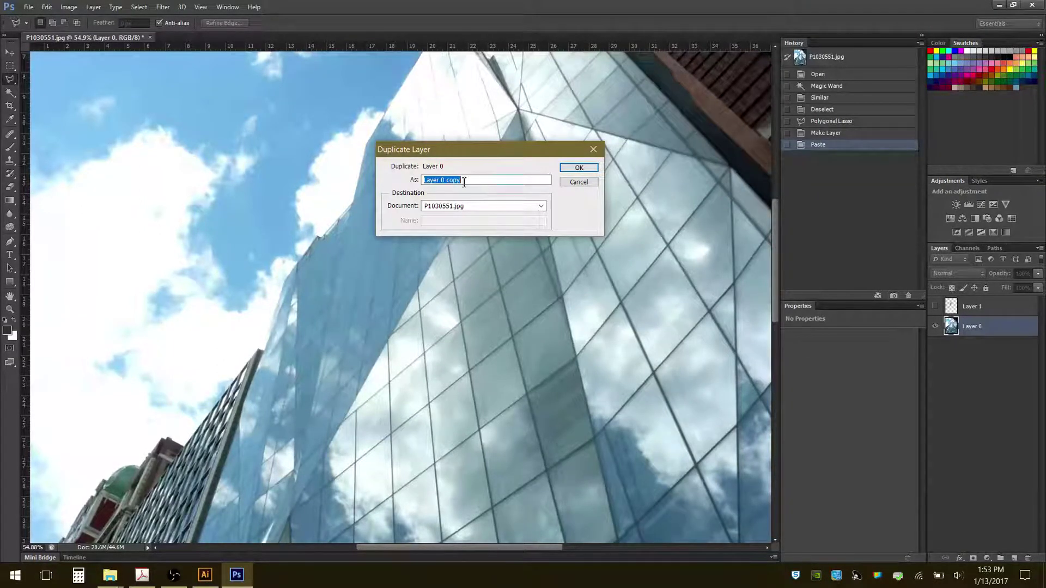
{"action": "left_click", "coordinate": [578, 168]}
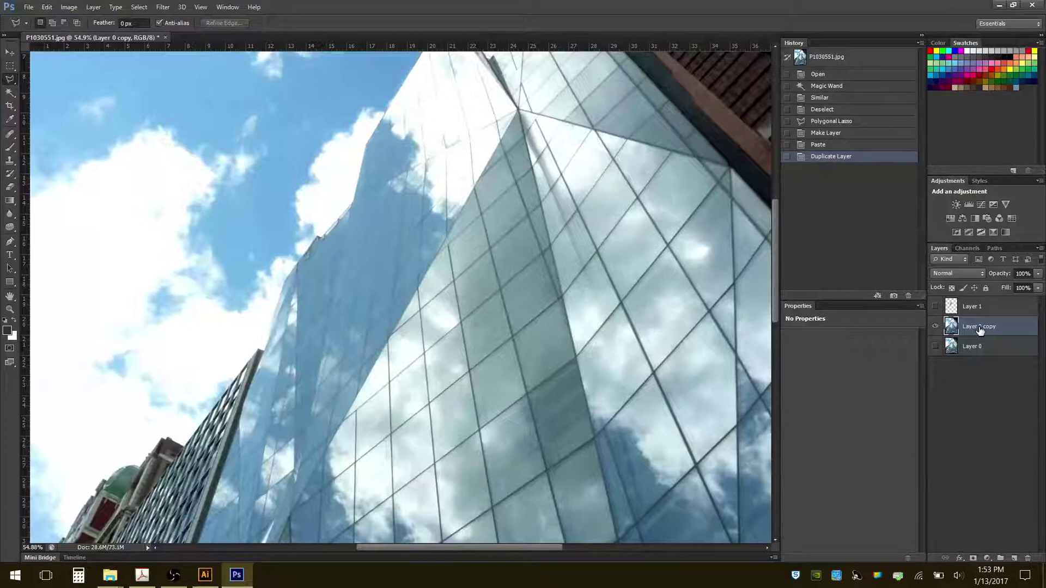
Step: Show only Layer 1 and select the transparent area around its facet with the Magic Wand
{"action": "left_click", "coordinate": [934, 328]}
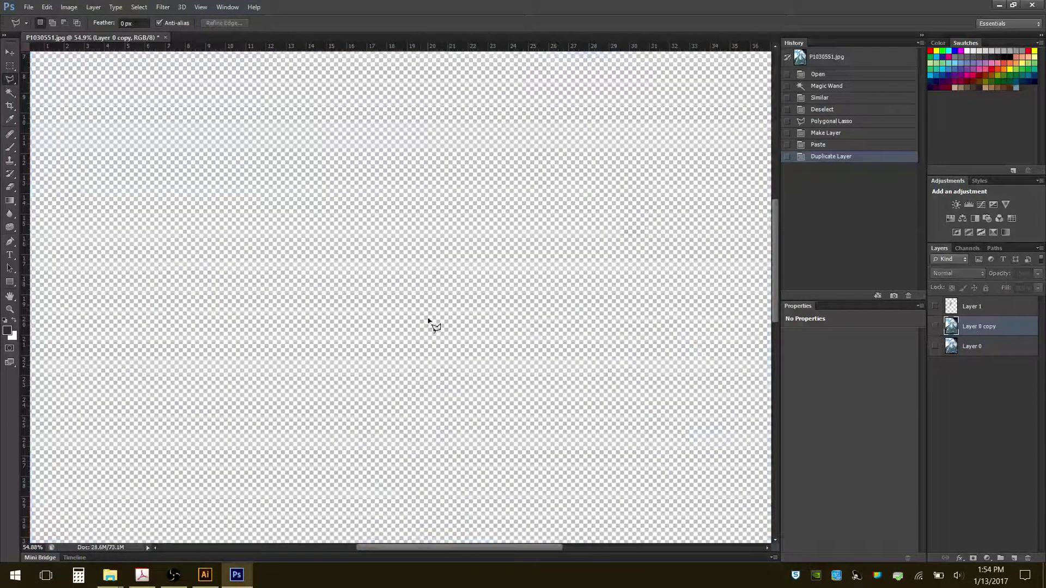
{"action": "left_click", "coordinate": [937, 307]}
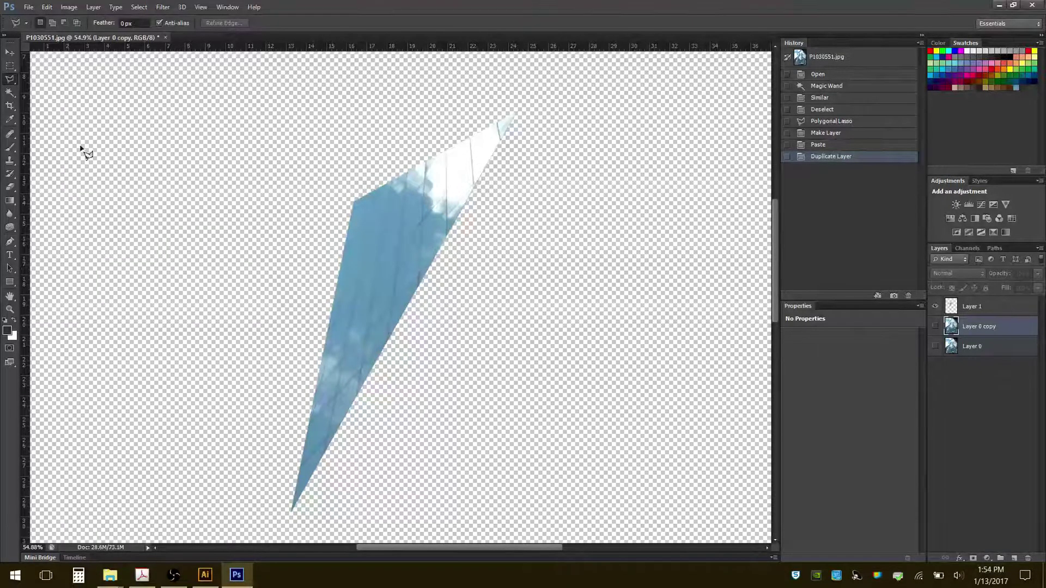
{"action": "left_click", "coordinate": [8, 93]}
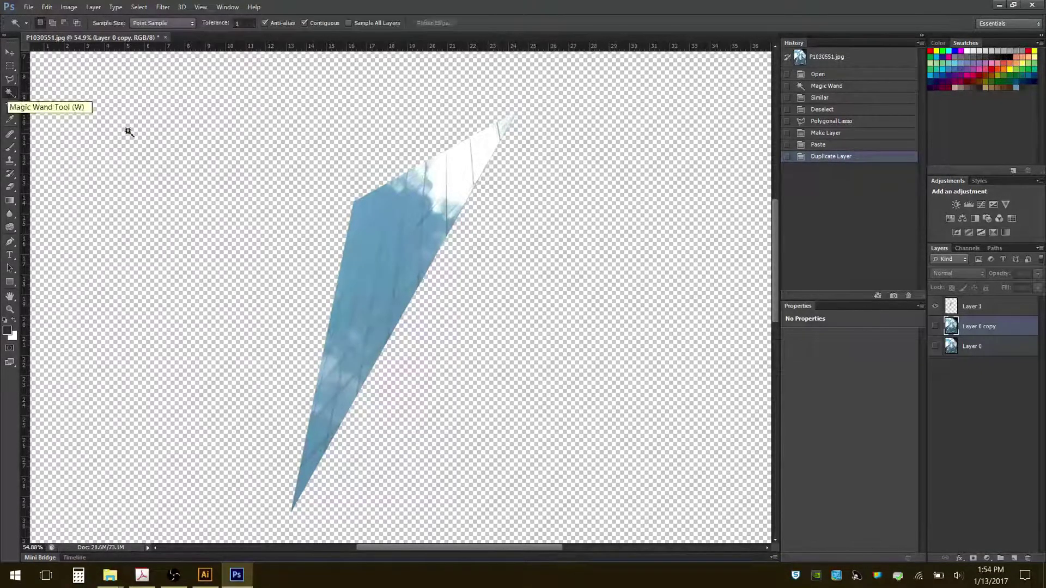
{"action": "left_click", "coordinate": [528, 331]}
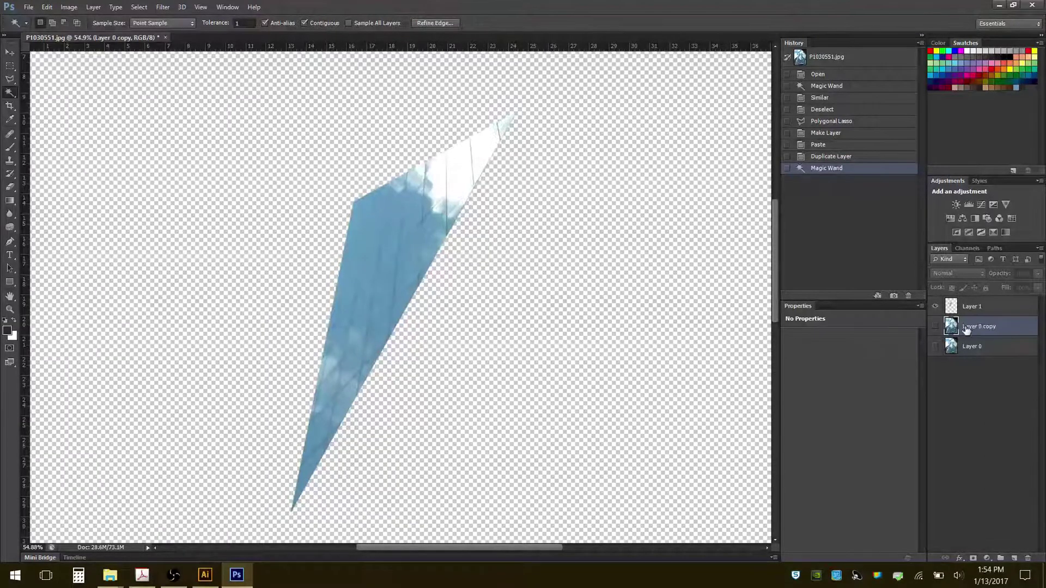
{"action": "left_click", "coordinate": [980, 310]}
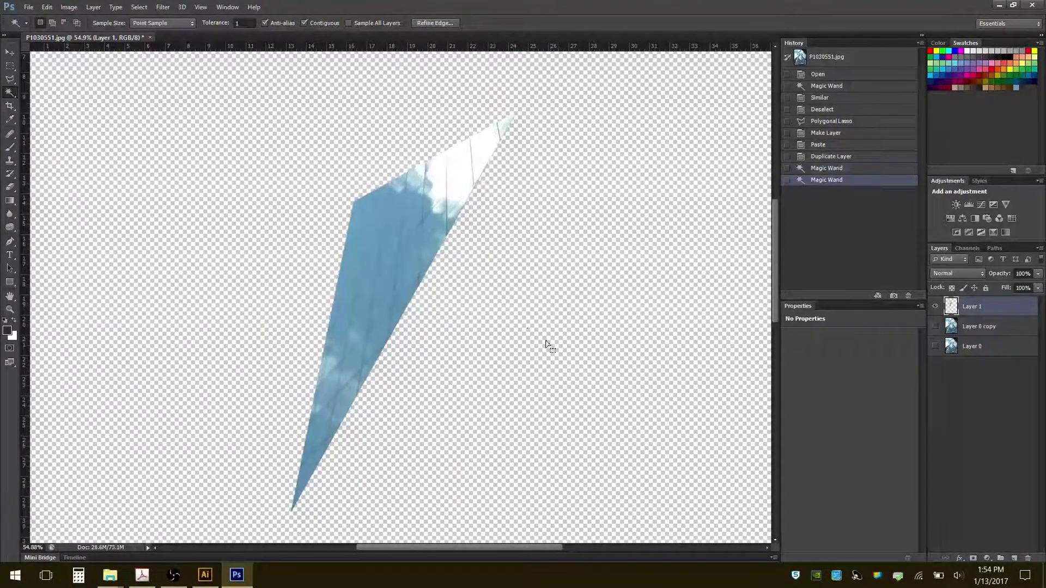
{"action": "left_click", "coordinate": [561, 304]}
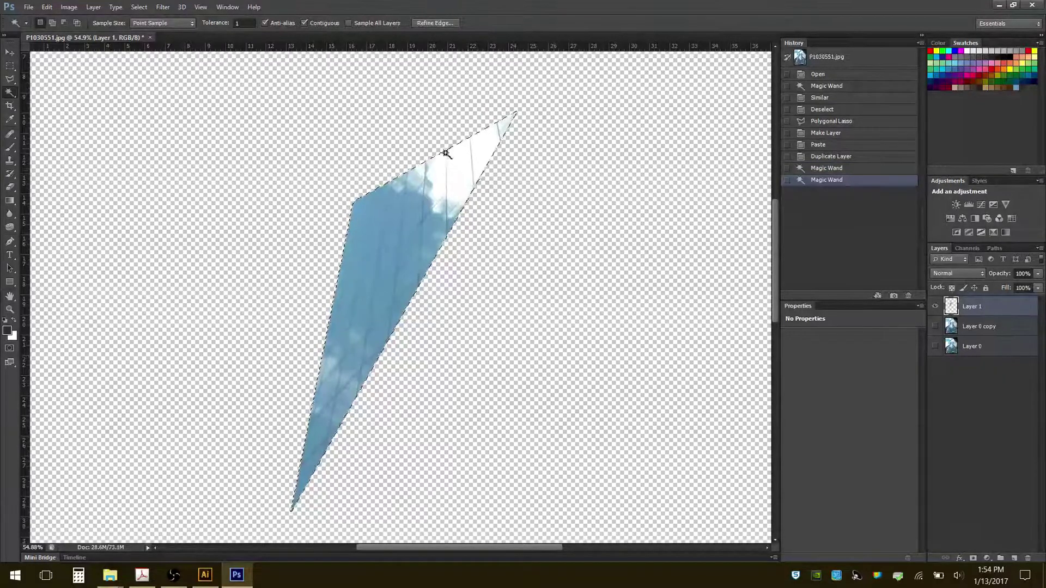
Step: Invert the selection so that it covers only the blue facet
{"action": "scroll", "coordinate": [537, 270], "scroll_direction": "down", "scroll_amount": 4}
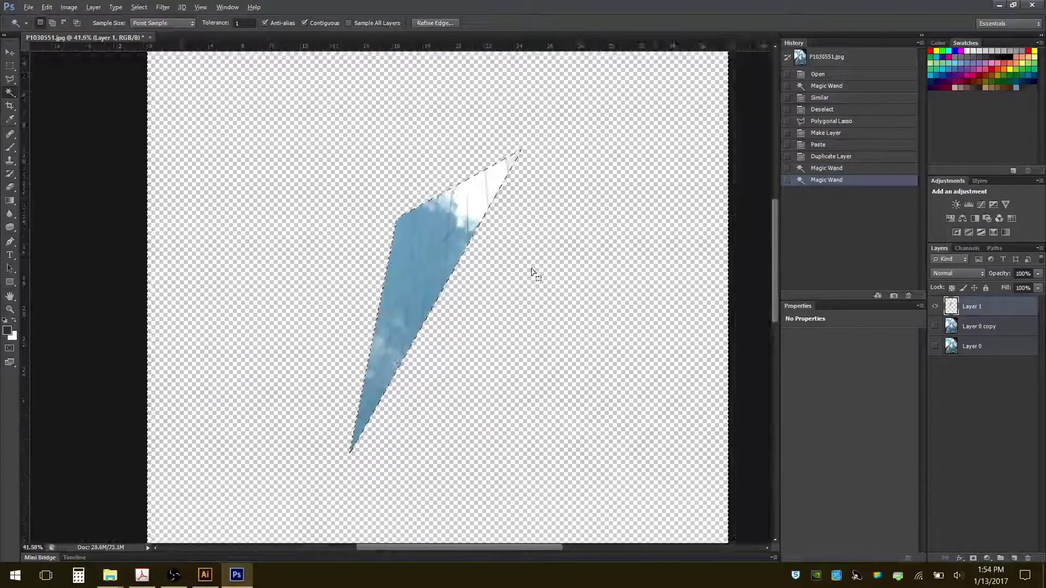
{"action": "scroll", "coordinate": [533, 270], "scroll_direction": "down", "scroll_amount": 1}
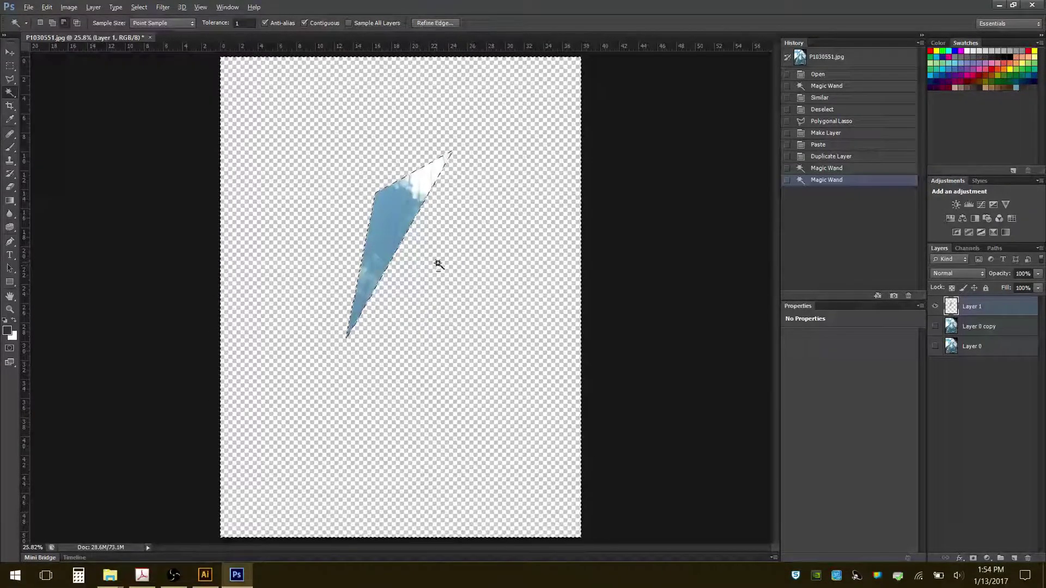
{"action": "key", "text": "alt"}
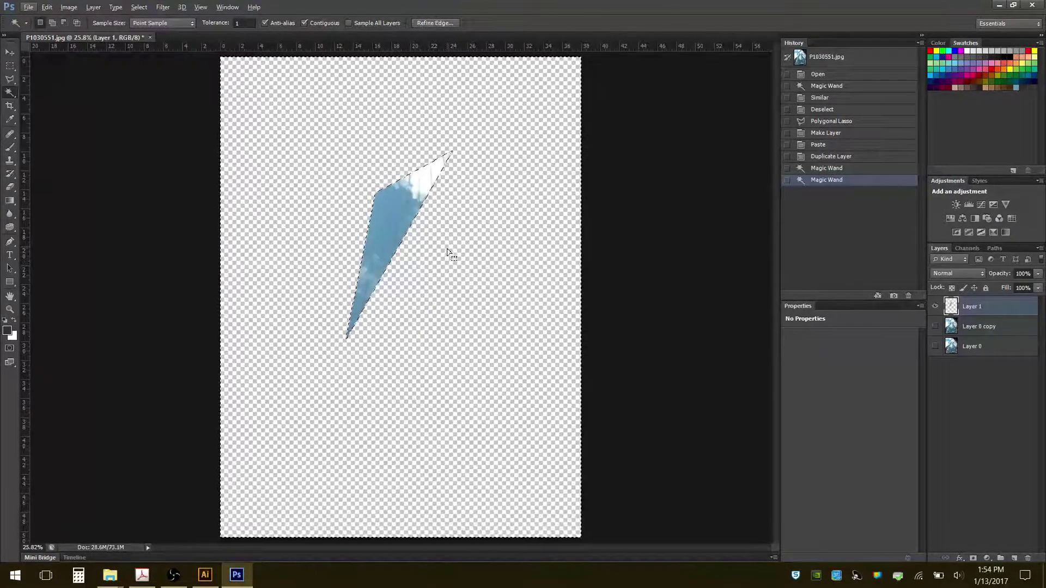
{"action": "right_click", "coordinate": [466, 228]}
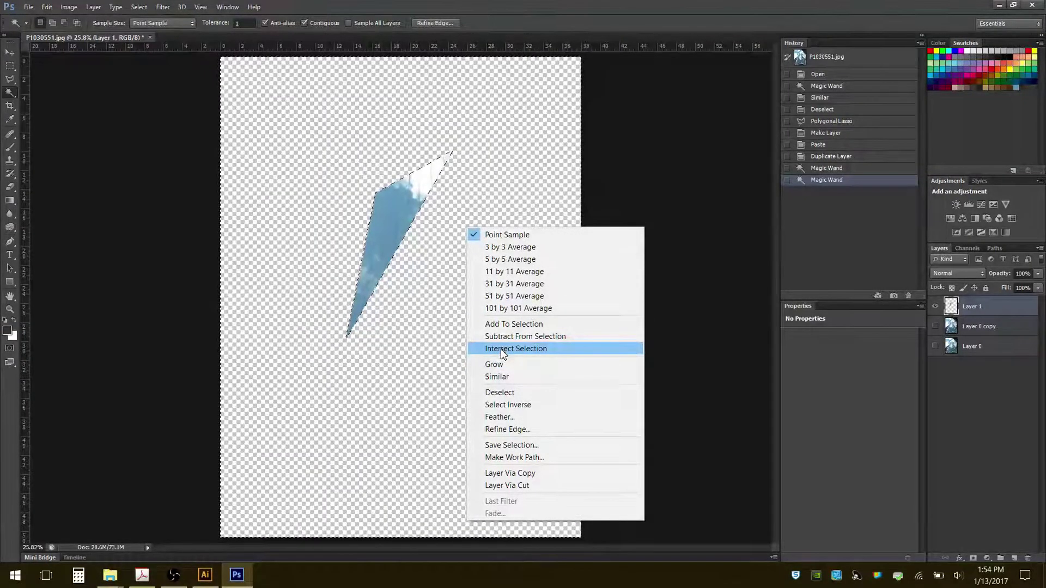
{"action": "left_click", "coordinate": [527, 405]}
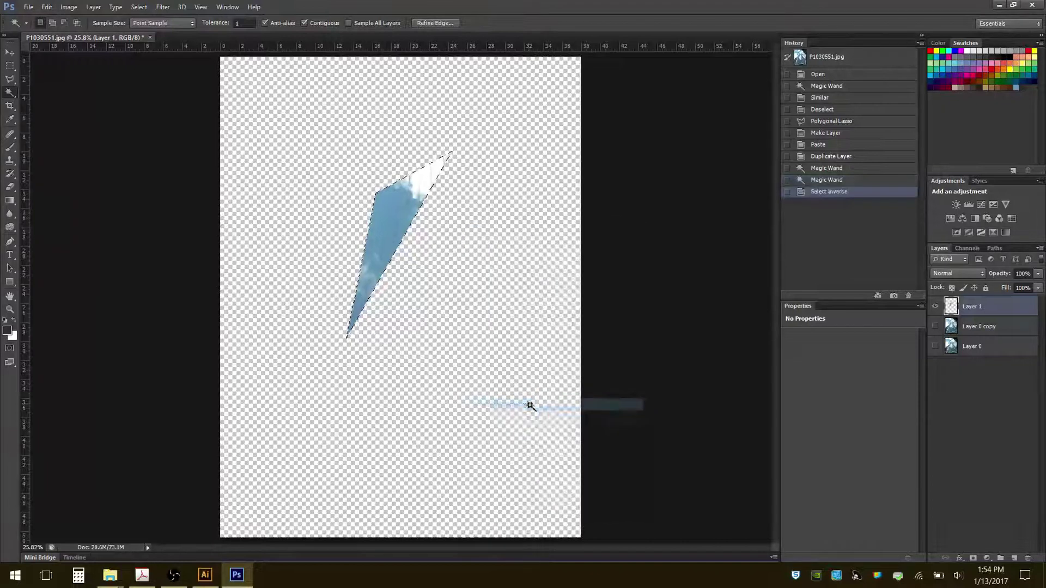
Step: Show Layer 0 copy in place of Layer 1 and delete the selected facet area from the copy
{"action": "left_click", "coordinate": [935, 306]}
{"action": "left_click", "coordinate": [935, 327]}
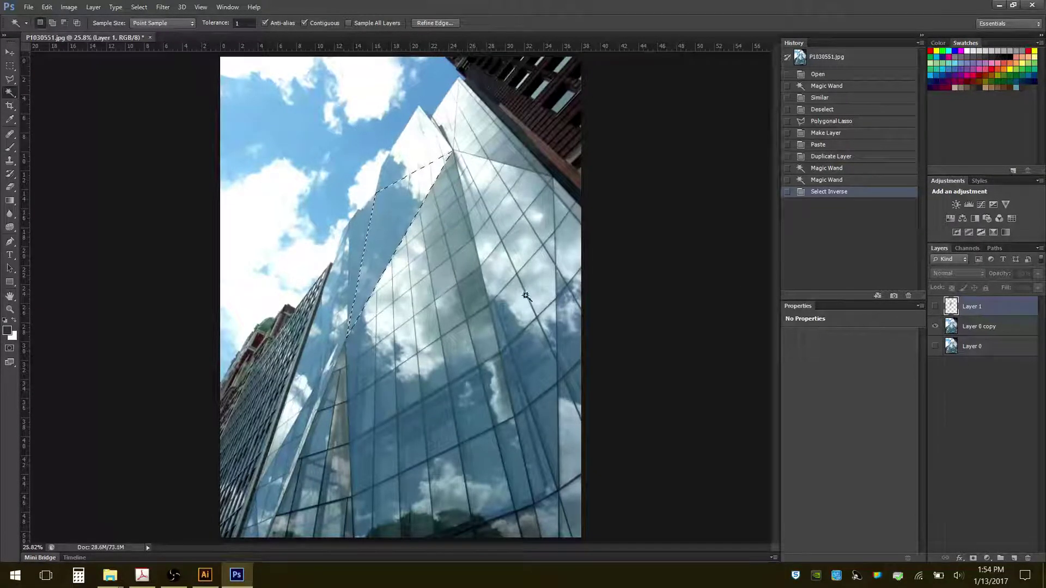
{"action": "left_click", "coordinate": [972, 326]}
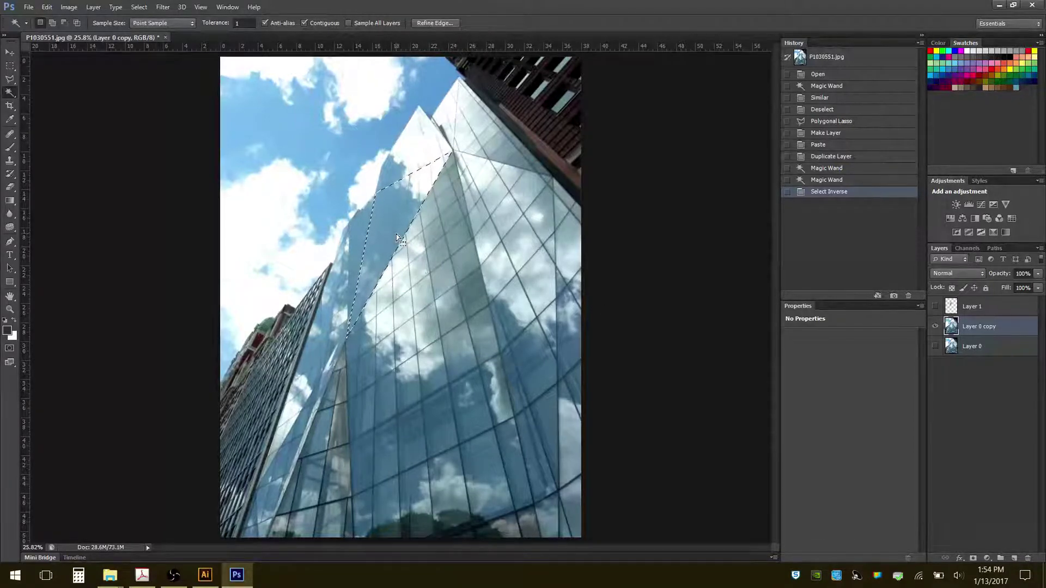
{"action": "key", "text": "Delete"}
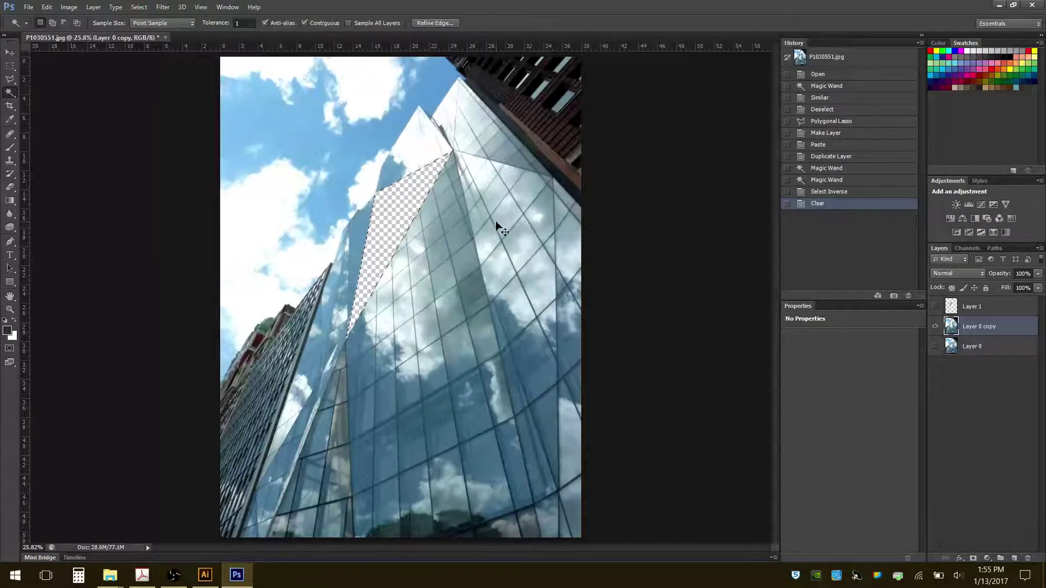
Step: Clear the selection and outline the tall cloud-reflecting facet on the building's right side with the Polygonal Lasso
{"action": "key", "text": "ctrl+d"}
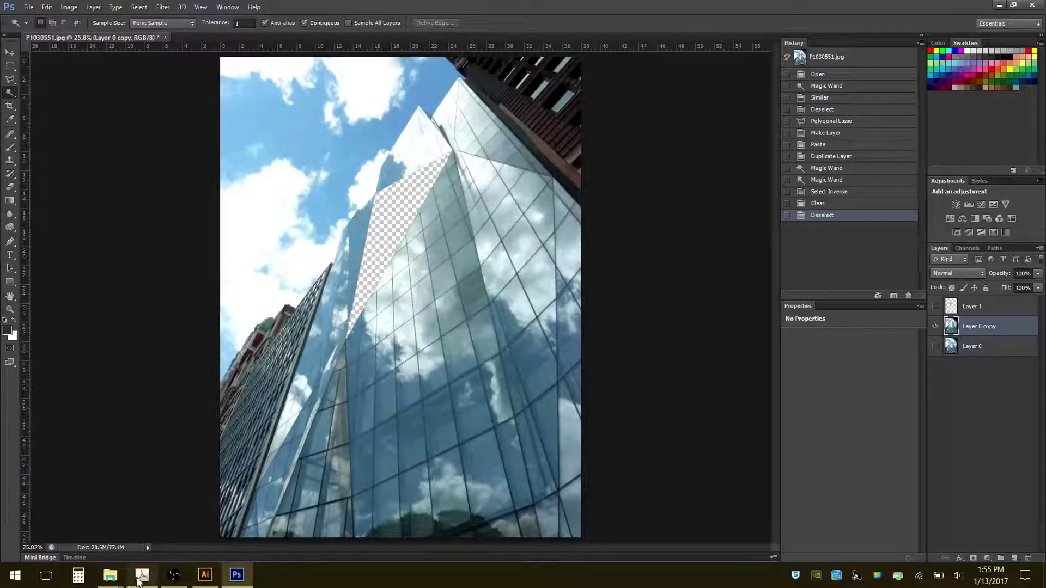
{"action": "mouse_move", "coordinate": [138, 581]}
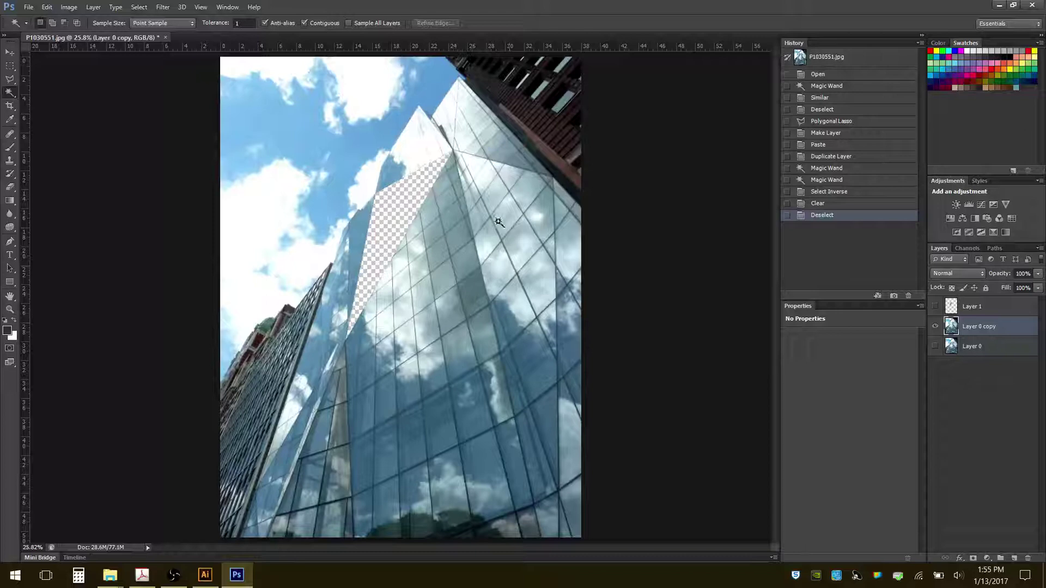
{"action": "left_click", "coordinate": [10, 79]}
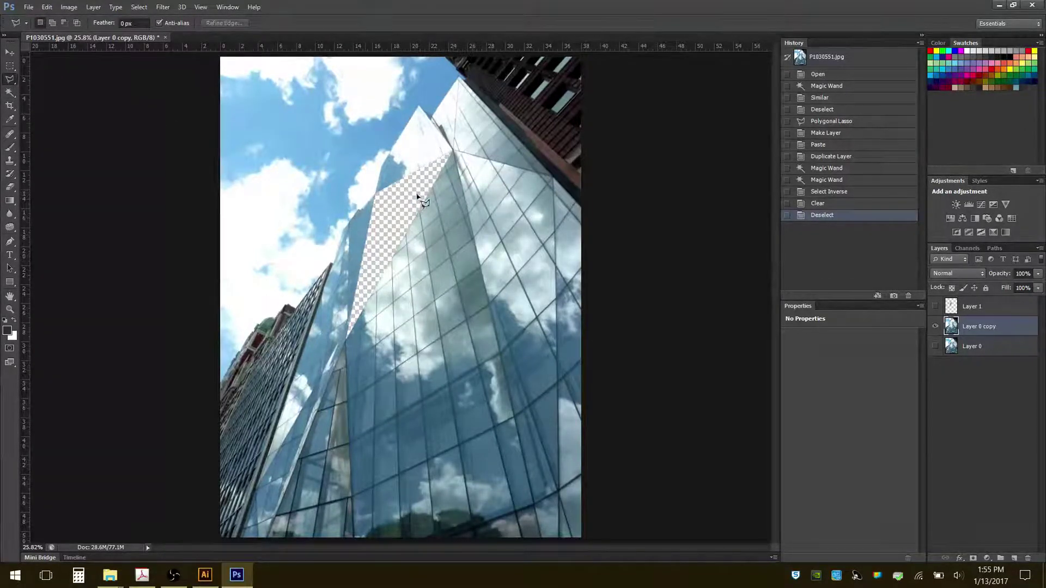
{"action": "left_click", "coordinate": [454, 152]}
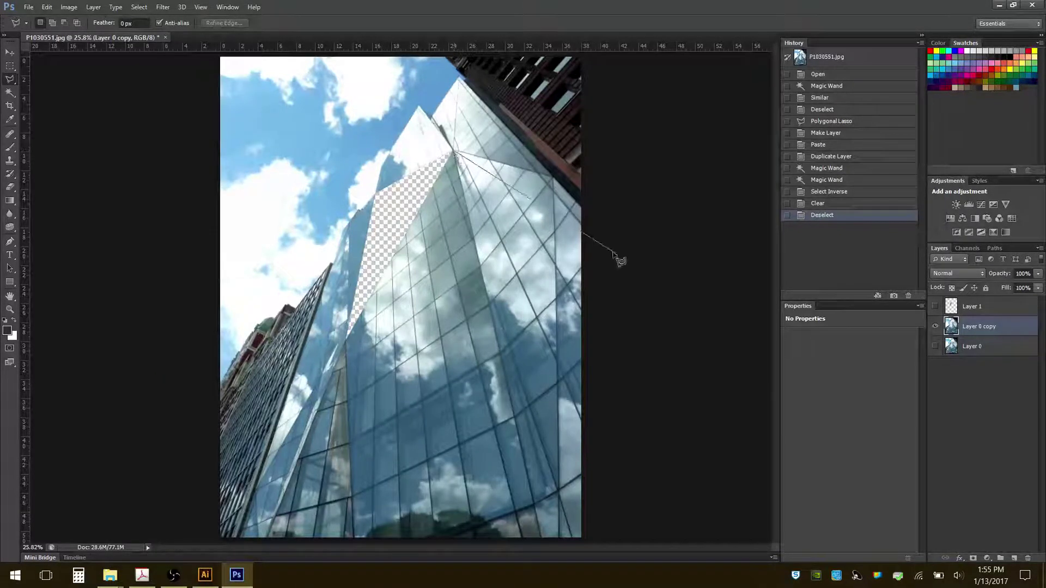
{"action": "left_click", "coordinate": [553, 179]}
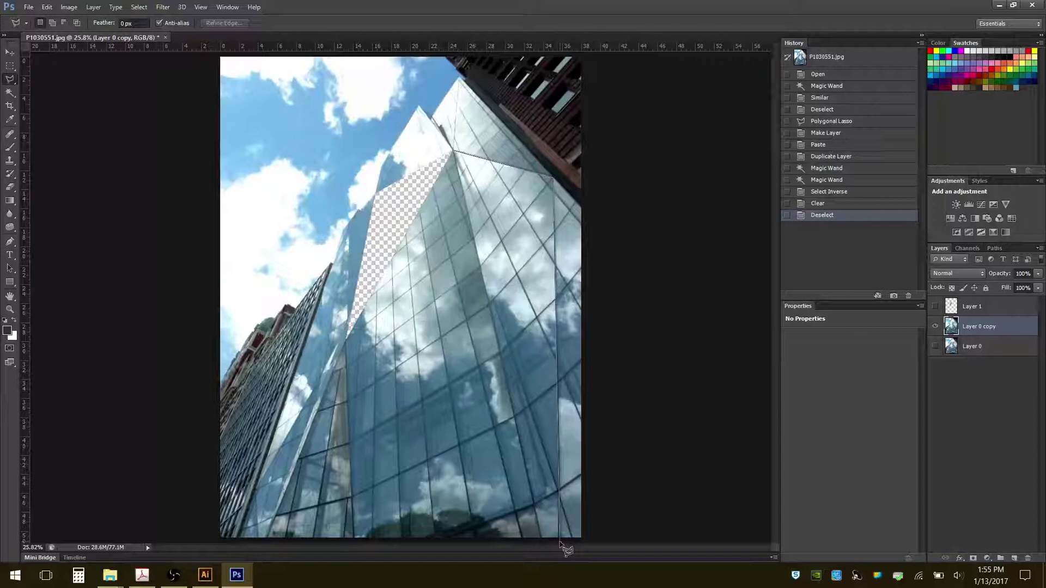
{"action": "left_click", "coordinate": [559, 542]}
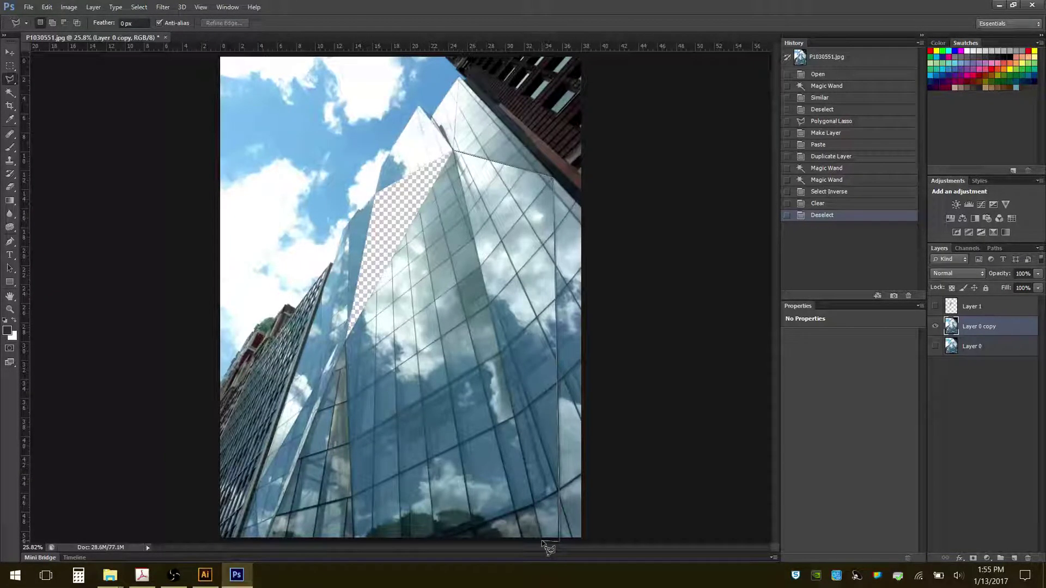
{"action": "left_click", "coordinate": [542, 542]}
{"action": "left_click", "coordinate": [454, 153]}
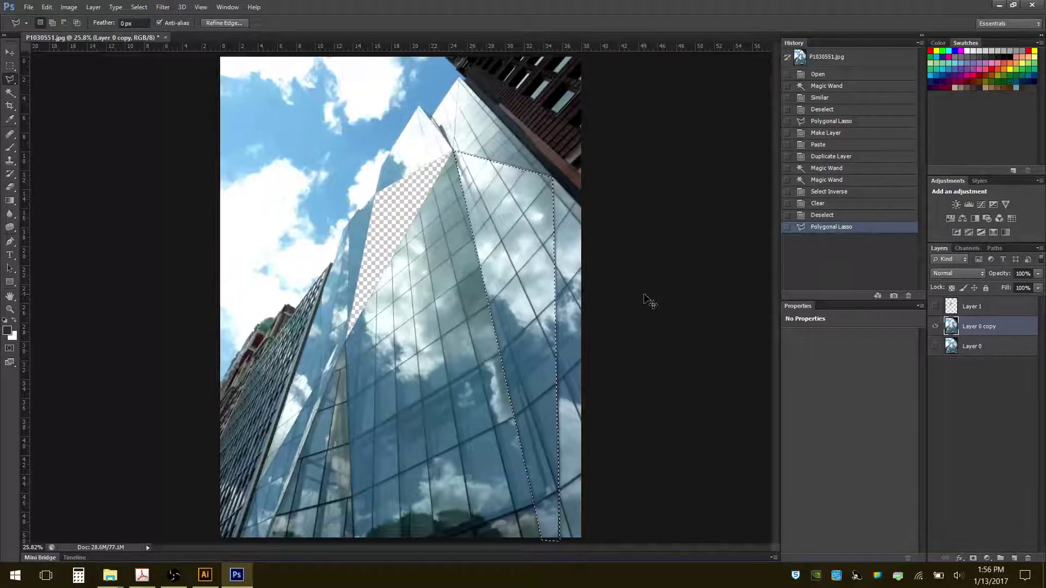
Step: Copy the selected facet onto a new layer, hide Layer 0 copy and show Layer 1
{"action": "key", "text": "ctrl+c"}
{"action": "key", "text": "ctrl+v"}
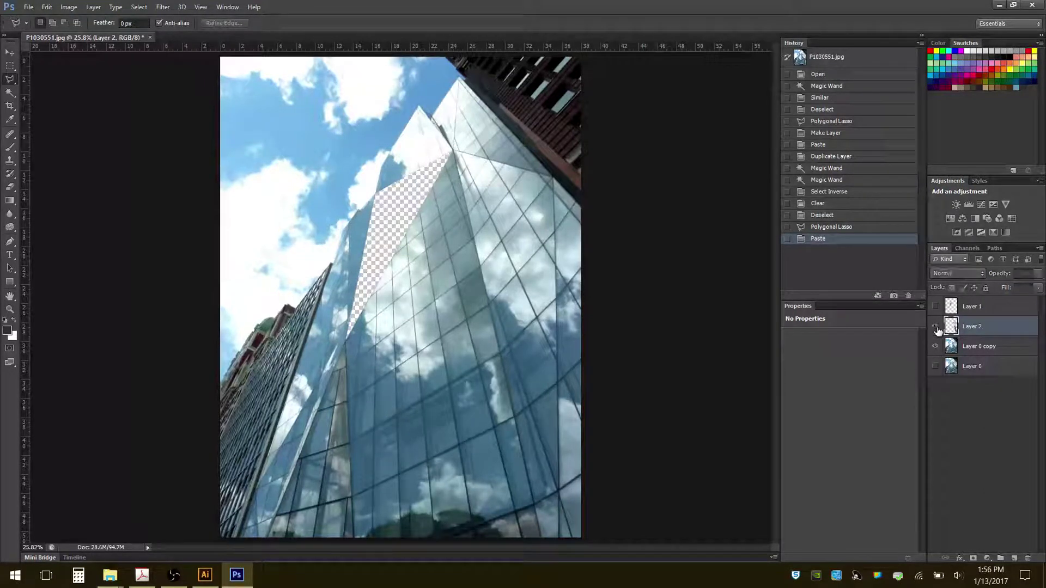
{"action": "left_click", "coordinate": [936, 347]}
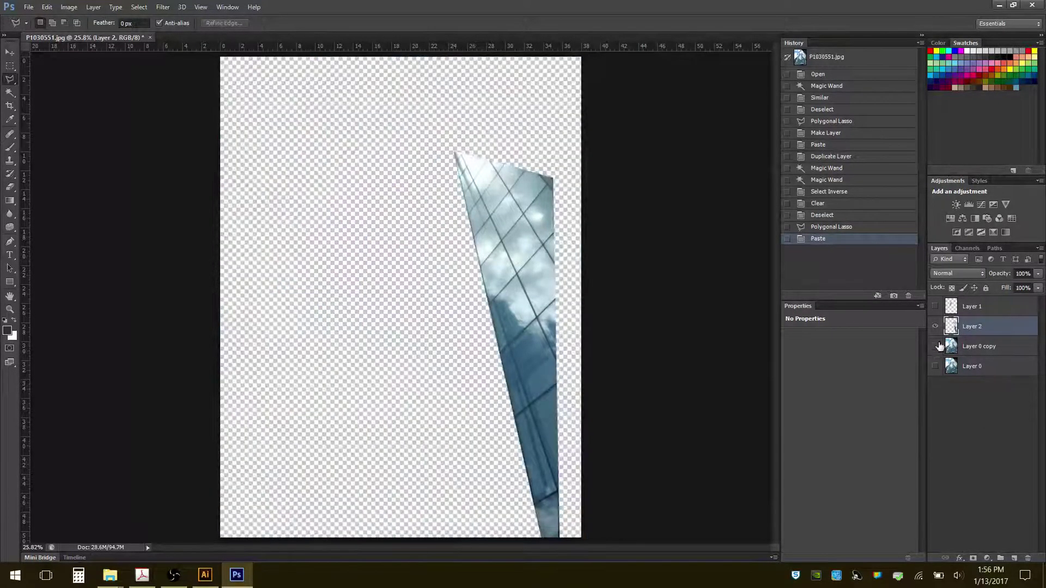
{"action": "left_click", "coordinate": [935, 307]}
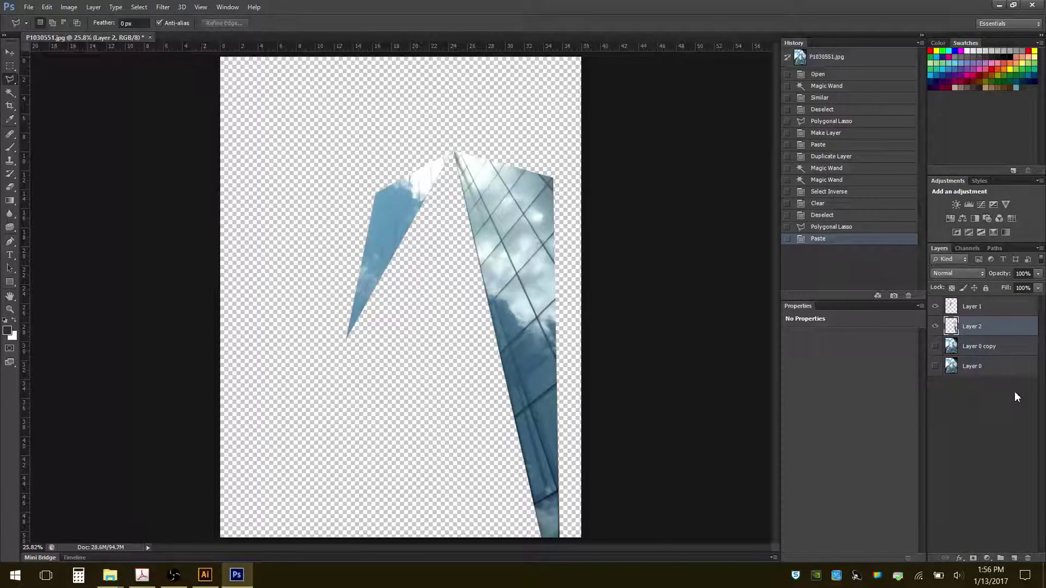
{"action": "right_click", "coordinate": [978, 330]}
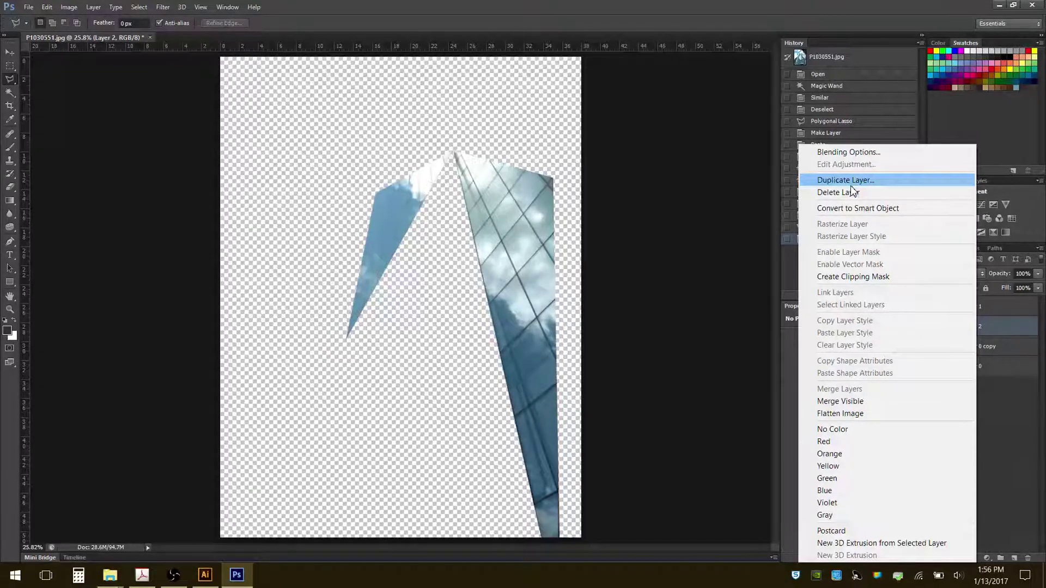
{"action": "left_click", "coordinate": [1000, 416]}
{"action": "double_click", "coordinate": [972, 325]}
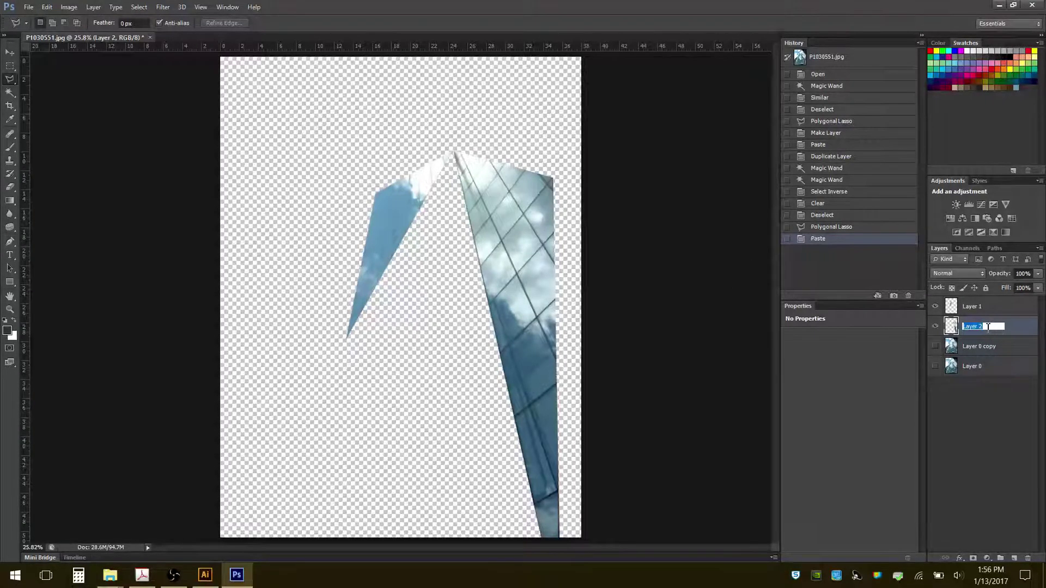
{"action": "left_click", "coordinate": [975, 428]}
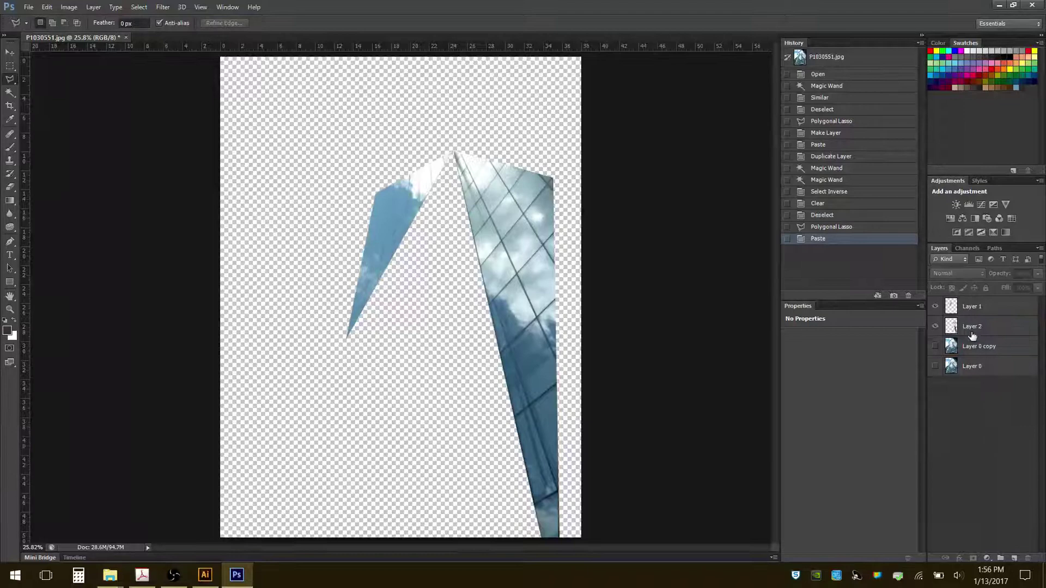
{"action": "right_click", "coordinate": [974, 371]}
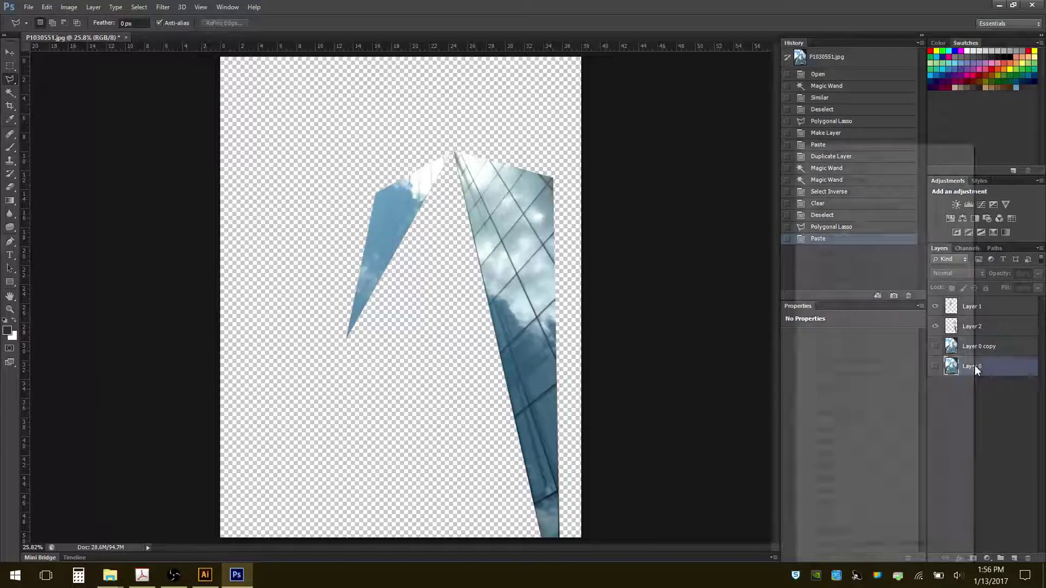
{"action": "left_click", "coordinate": [998, 389]}
{"action": "right_click", "coordinate": [981, 325]}
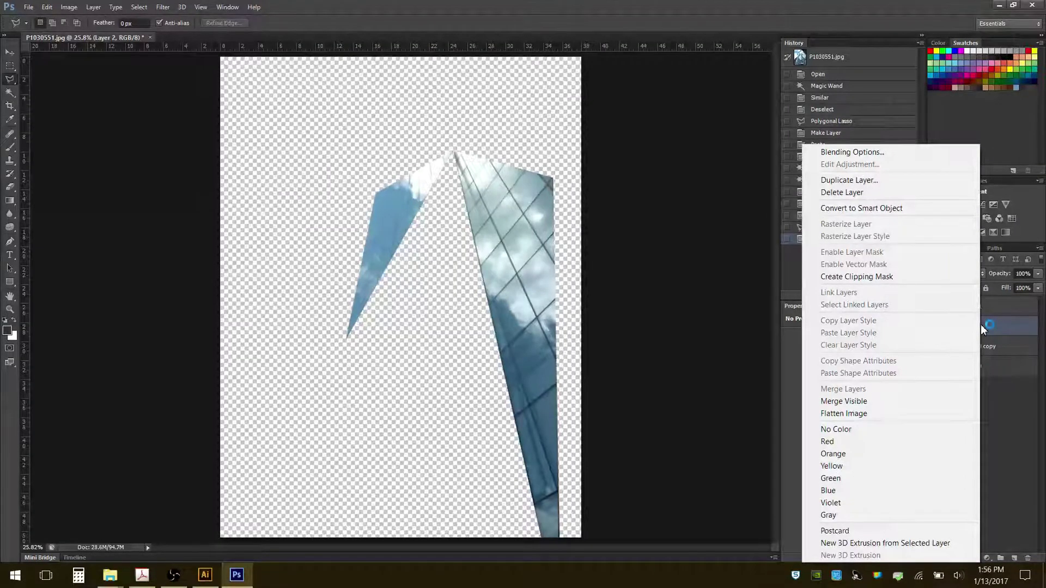
{"action": "left_click", "coordinate": [998, 403]}
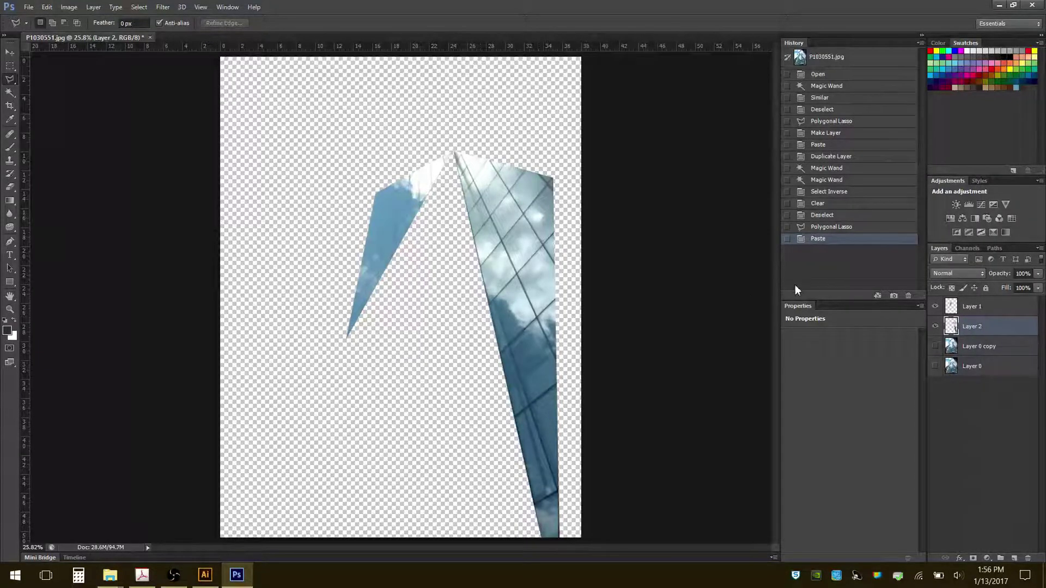
Step: Select the transparent area of Layer 2 with the Magic Wand and invert the selection to cover only its facet
{"action": "key", "text": "w"}
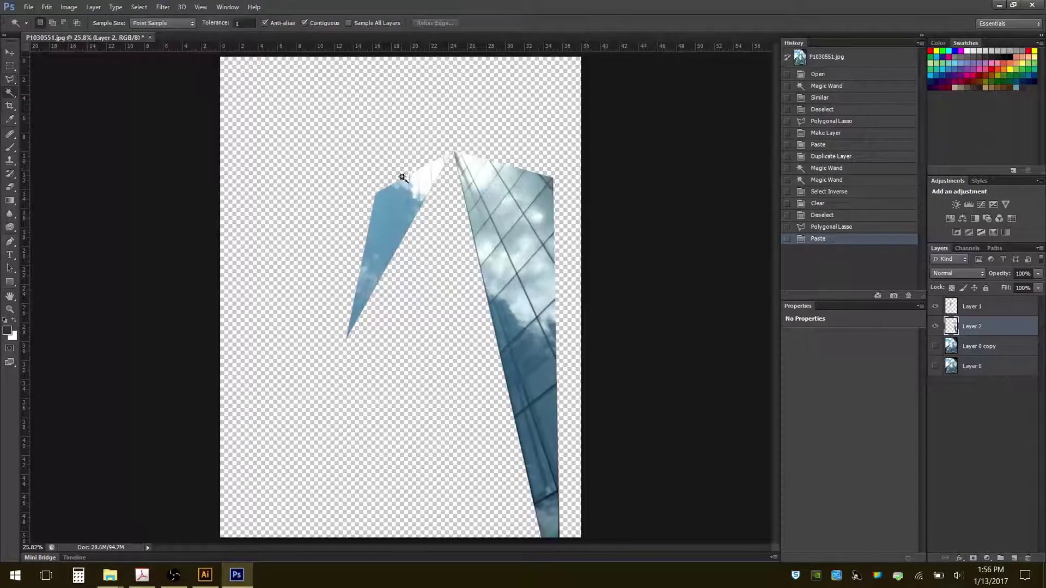
{"action": "left_click", "coordinate": [466, 120]}
{"action": "right_click", "coordinate": [466, 119]}
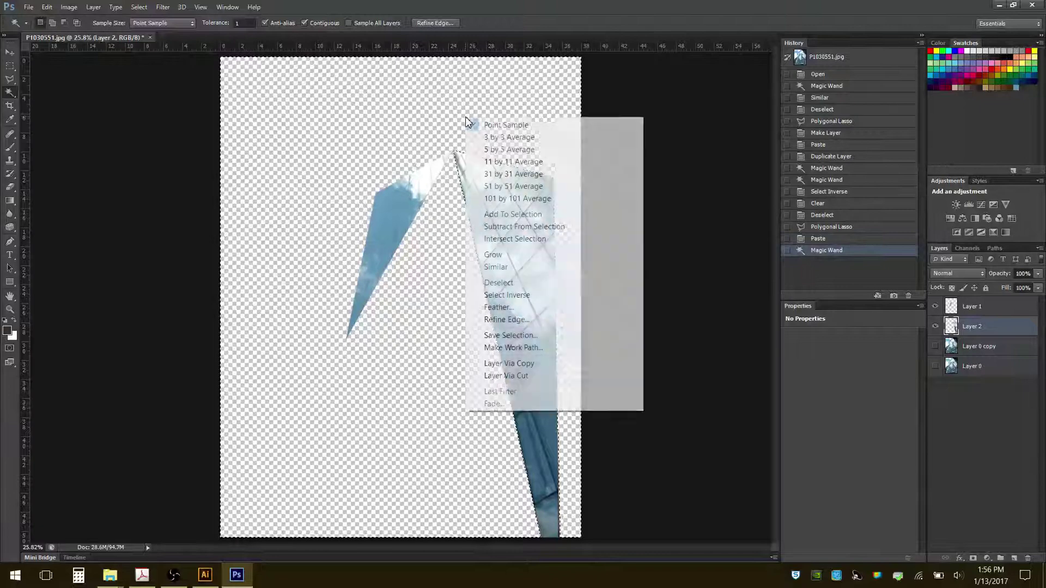
{"action": "left_click", "coordinate": [527, 295]}
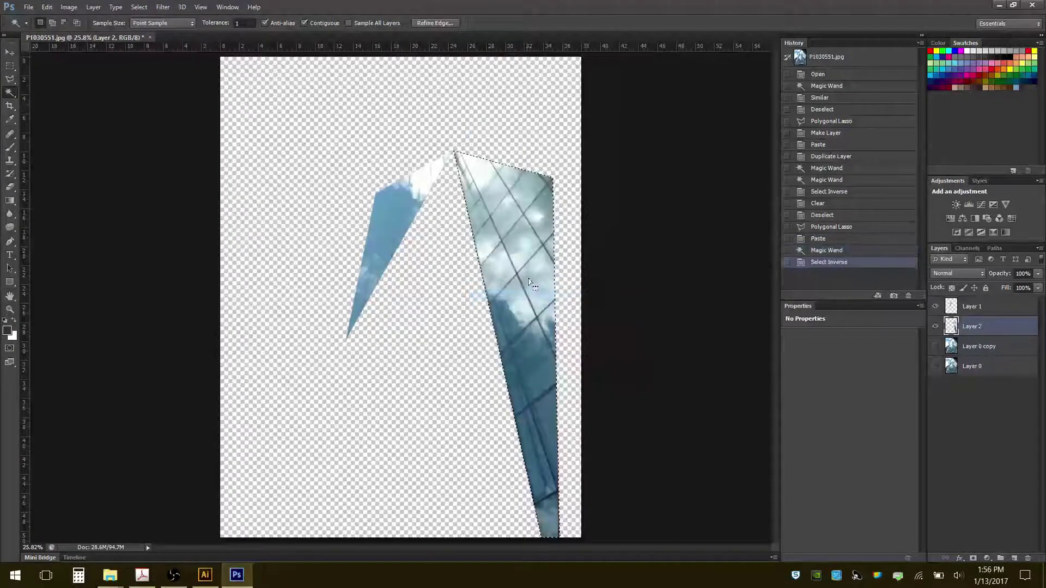
Step: Show Layer 0 copy and delete the selected facet area from it, keeping Layer 0 hidden
{"action": "left_click", "coordinate": [935, 347]}
{"action": "left_click", "coordinate": [974, 347]}
{"action": "left_click", "coordinate": [935, 366]}
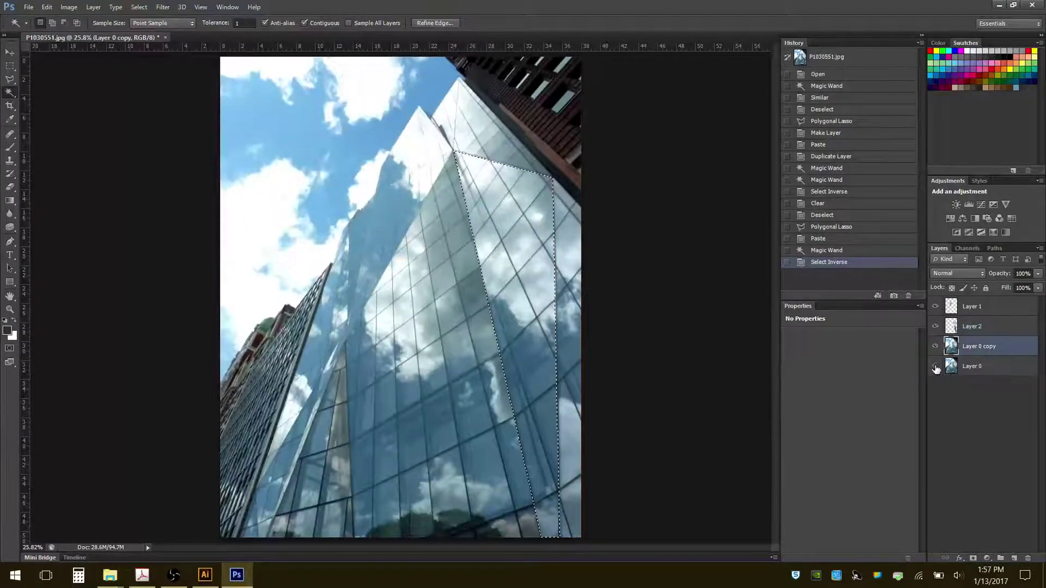
{"action": "left_click", "coordinate": [936, 366]}
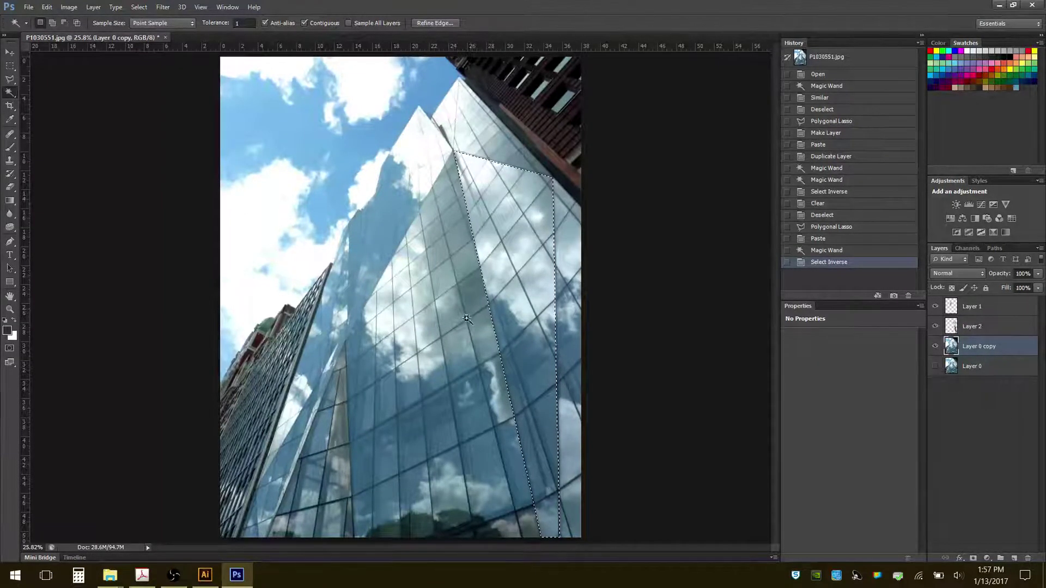
{"action": "key", "text": "Delete"}
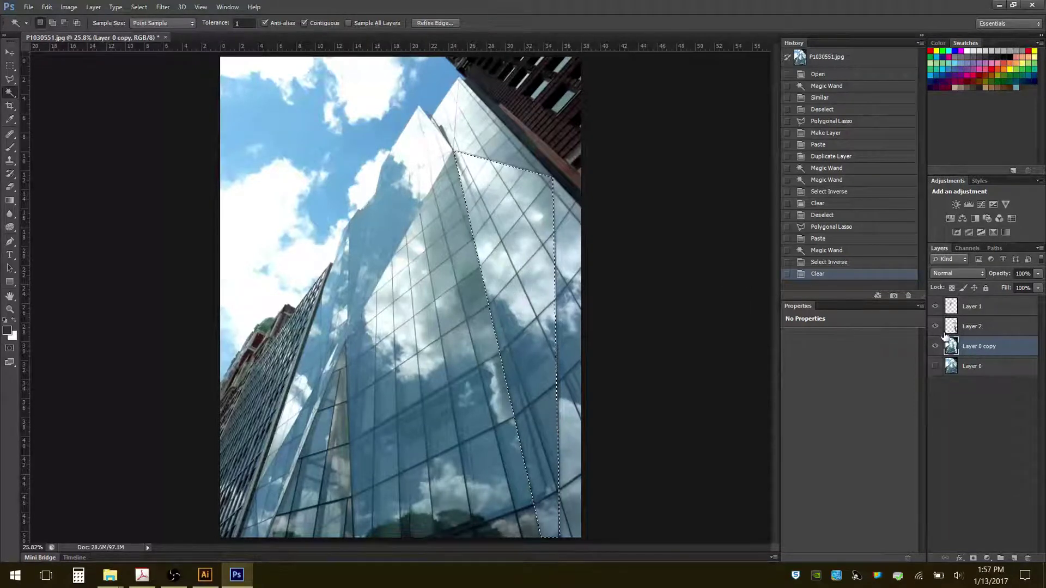
Step: Hide Layer 1 and Layer 2 to check the cutouts in Layer 0 copy, and show both layers again
{"action": "left_click", "coordinate": [936, 326]}
{"action": "left_click", "coordinate": [936, 306]}
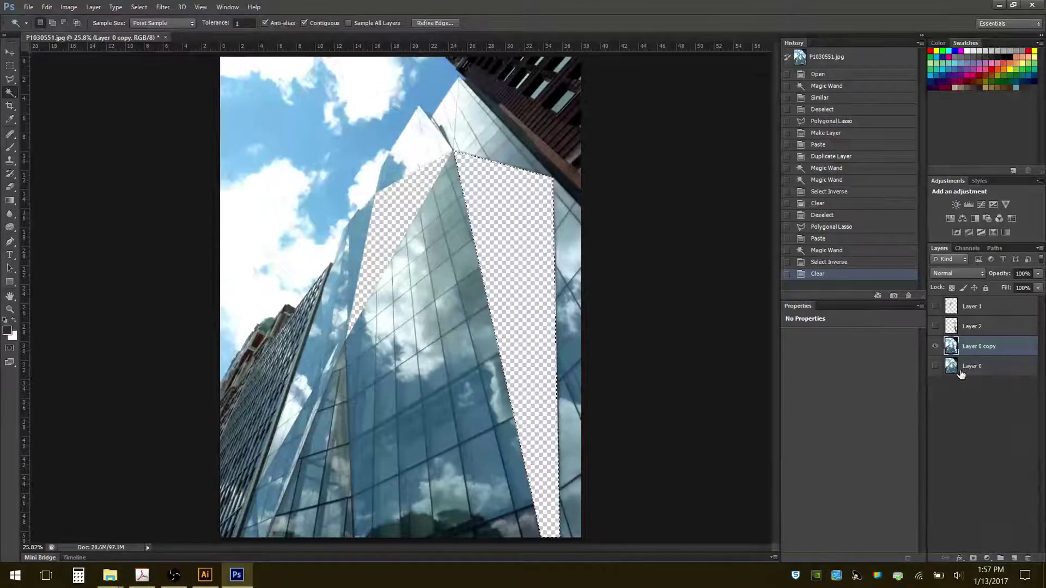
{"action": "left_click", "coordinate": [934, 306]}
{"action": "left_click", "coordinate": [936, 327]}
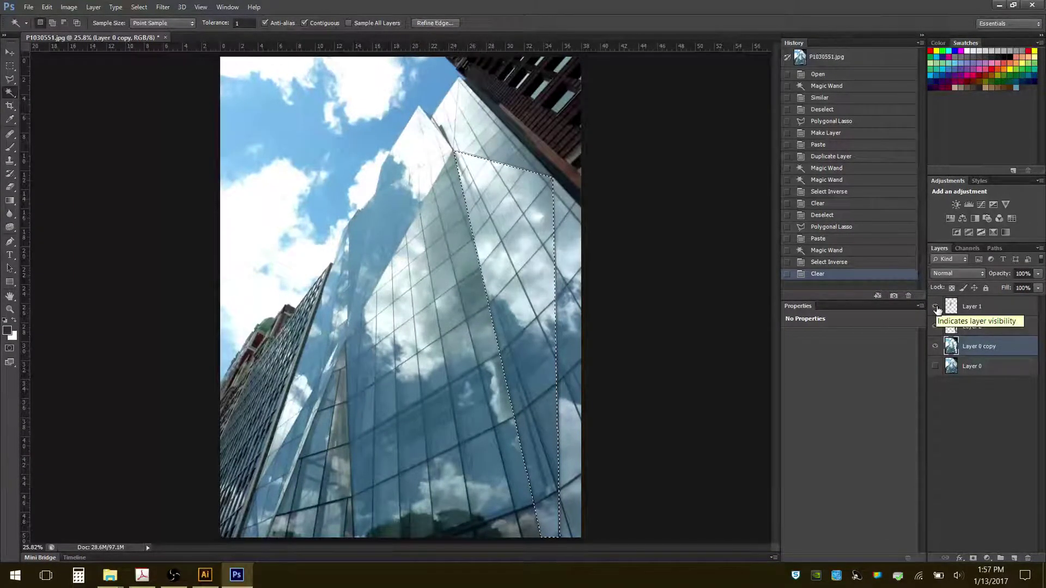
Step: Leave only Layer 2 visible and clear the selection
{"action": "left_click", "coordinate": [935, 306]}
{"action": "left_click", "coordinate": [937, 347]}
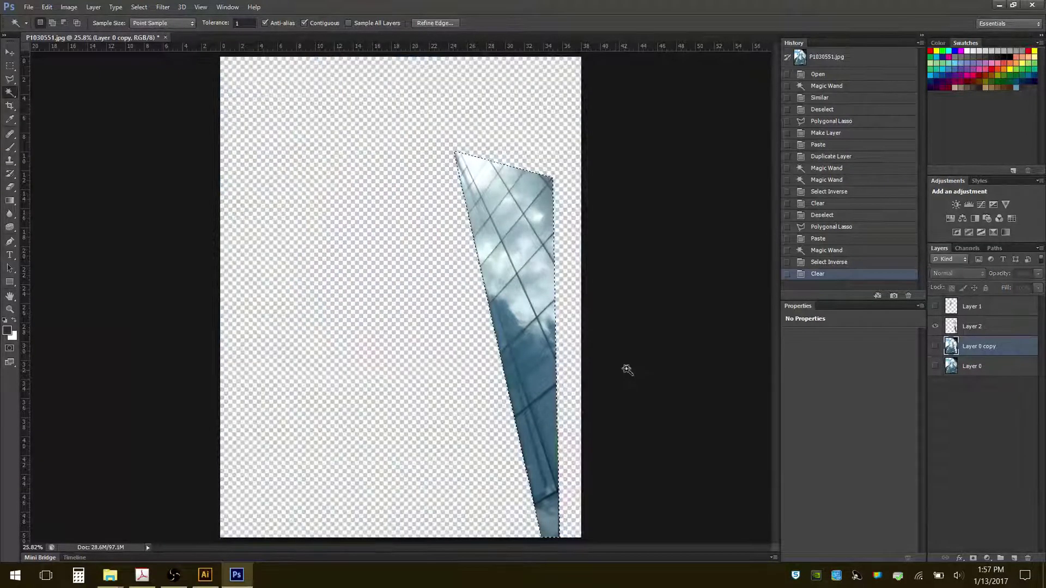
{"action": "key", "text": "ctrl+d"}
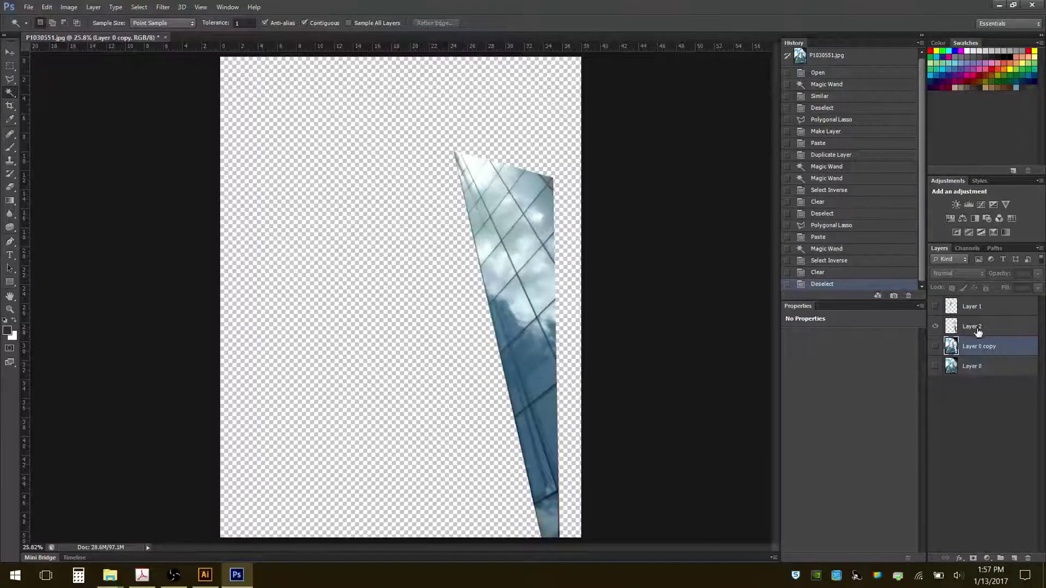
{"action": "left_click", "coordinate": [934, 346]}
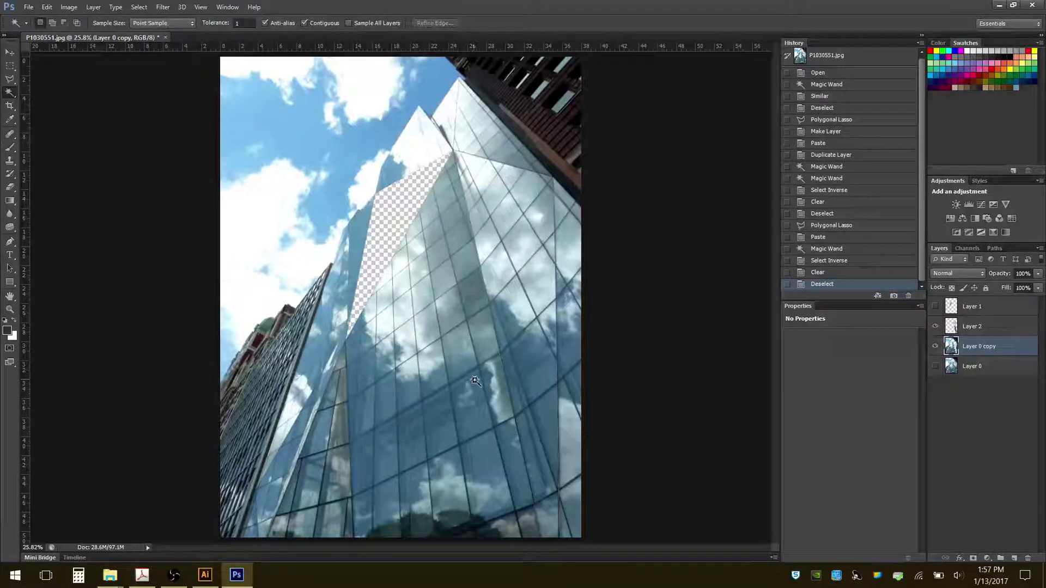
{"action": "left_click", "coordinate": [935, 347]}
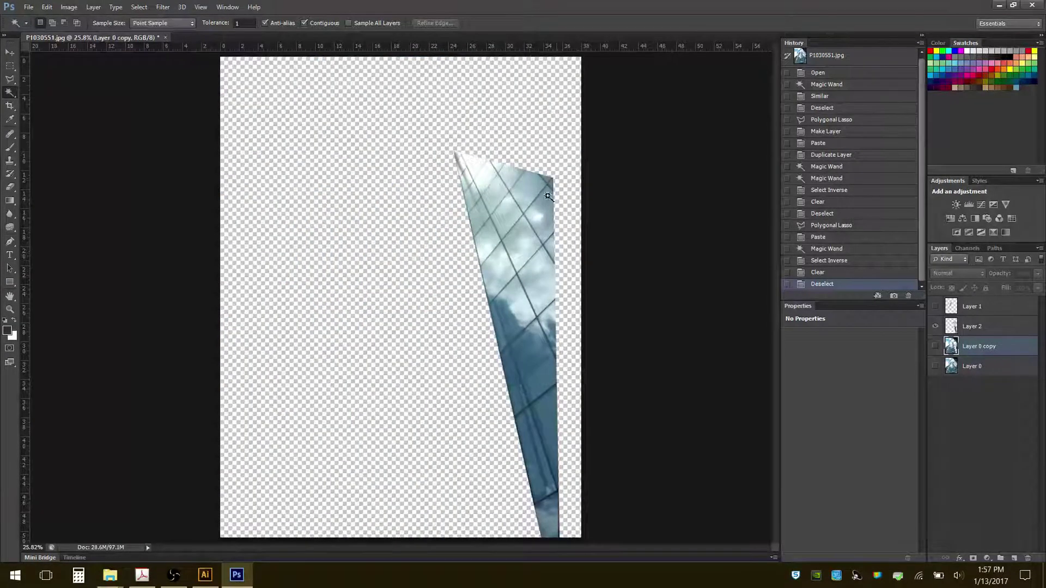
Step: Start a Motion Blur on Layer 2 and set its angle to 42°
{"action": "left_click", "coordinate": [165, 8]}
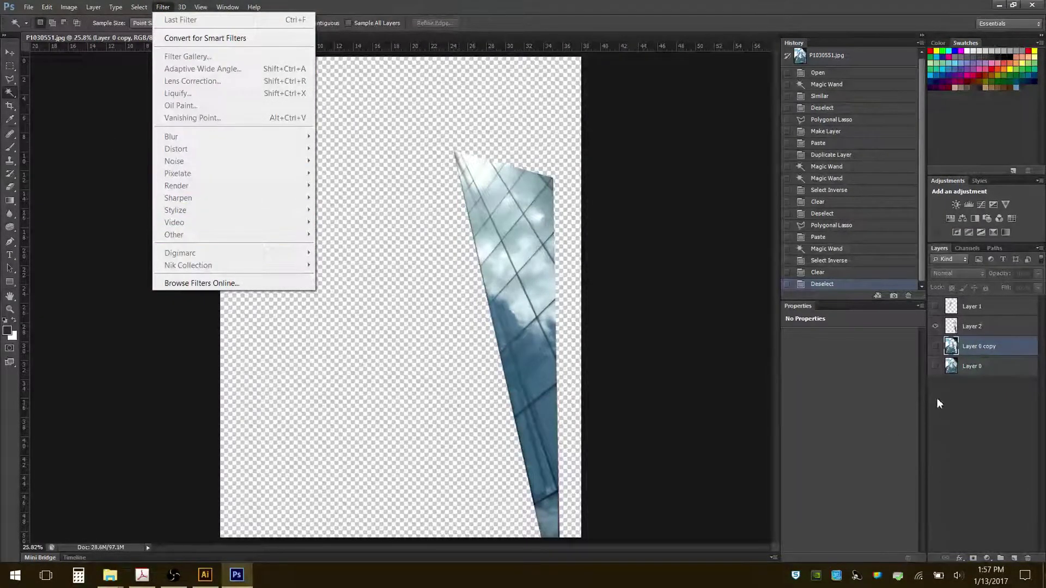
{"action": "left_click", "coordinate": [945, 350]}
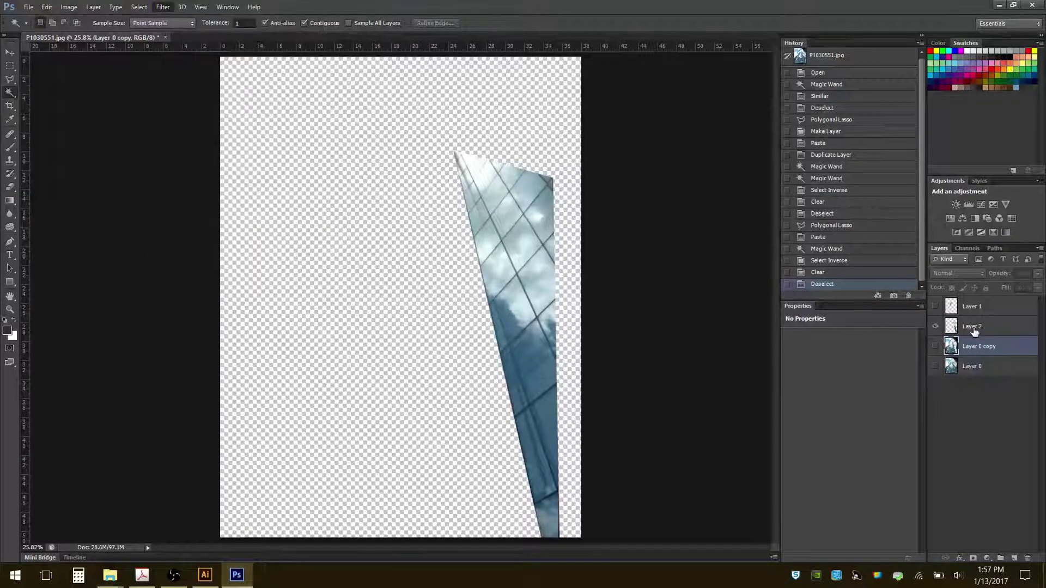
{"action": "left_click", "coordinate": [974, 330]}
{"action": "left_click", "coordinate": [163, 7]}
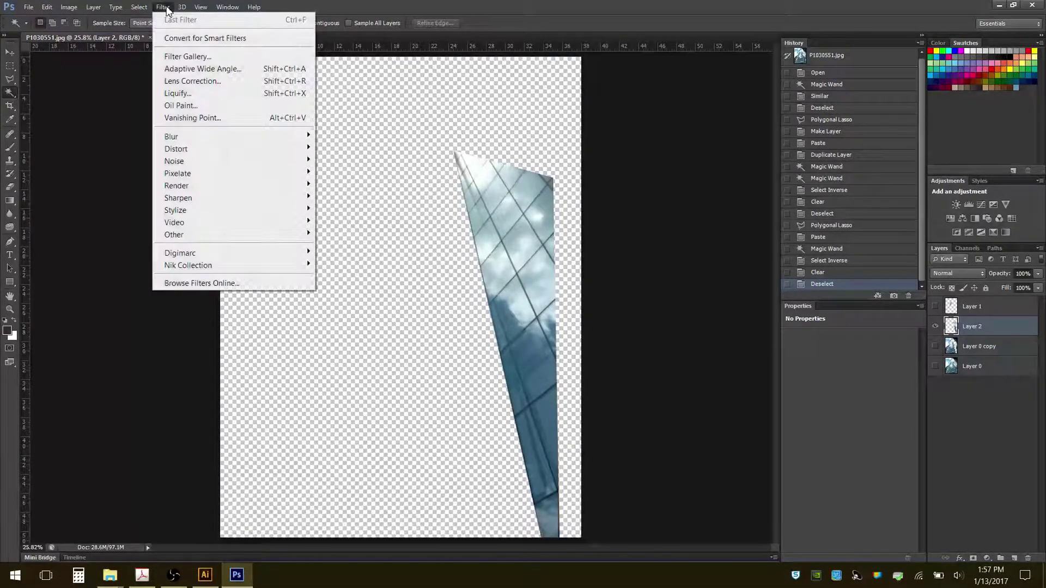
{"action": "mouse_move", "coordinate": [175, 137]}
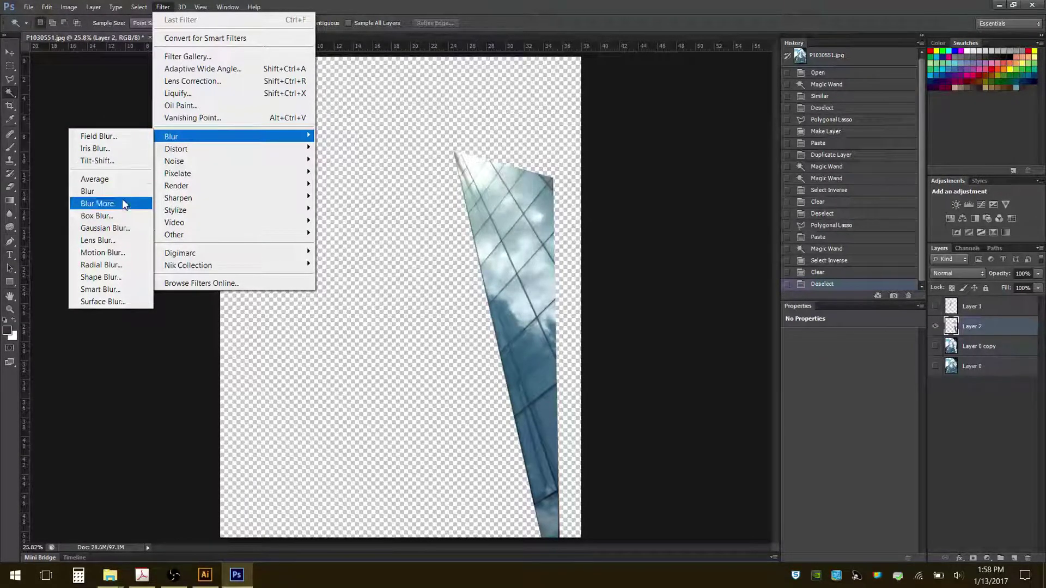
{"action": "left_click", "coordinate": [123, 252]}
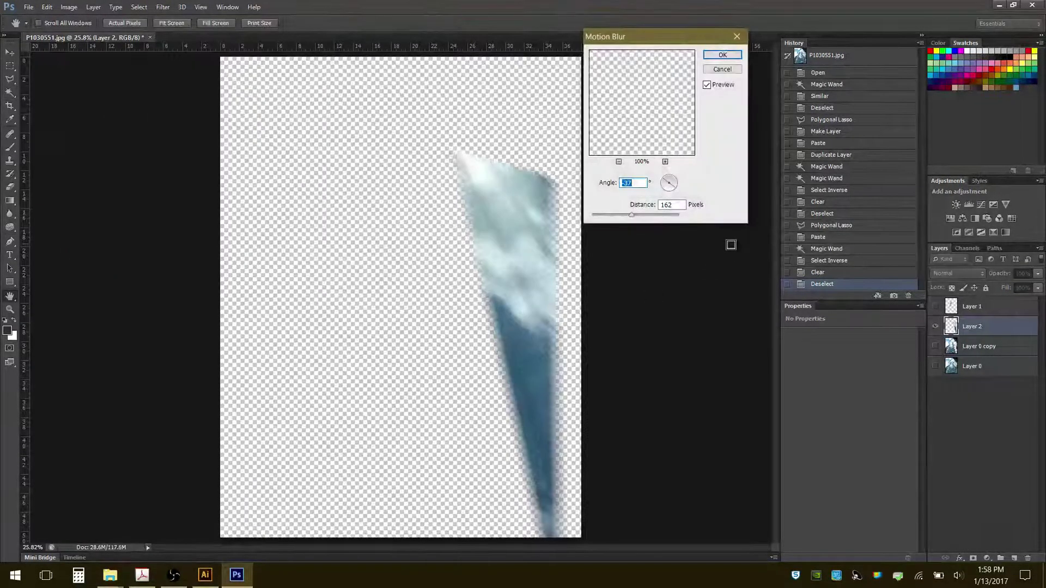
{"action": "left_click_drag", "start_coordinate": [676, 38], "coordinate": [686, 95]}
{"action": "mouse_move", "coordinate": [687, 243]}
{"action": "left_mouse_down"}
{"action": "mouse_move", "coordinate": [684, 235]}
{"action": "mouse_move", "coordinate": [684, 253]}
{"action": "mouse_move", "coordinate": [684, 235]}
{"action": "left_mouse_up"}
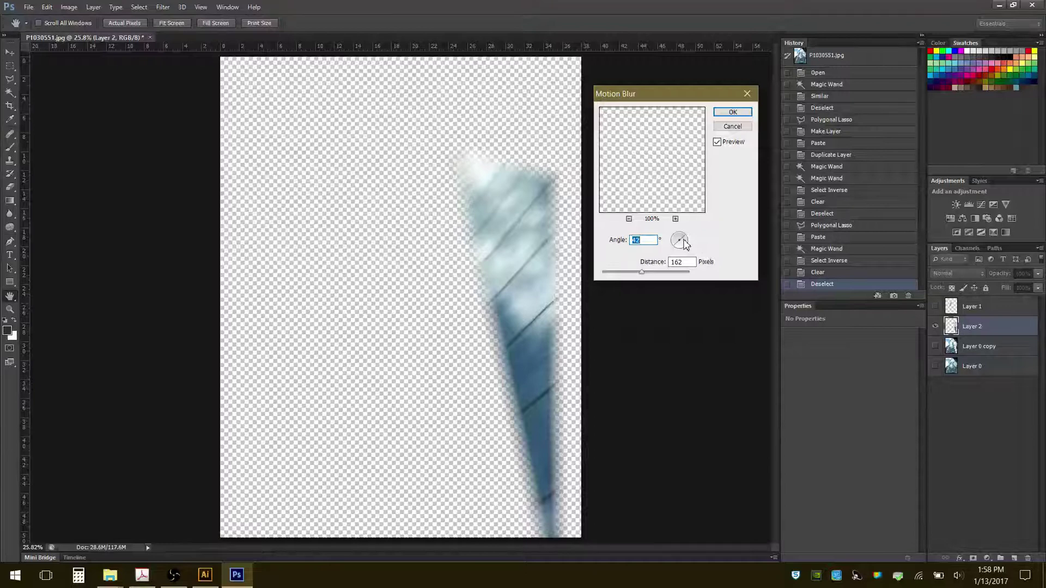
Step: Set the Motion Blur distance to 469 pixels, trying shorter and longer distances first, and apply it to Layer 2
{"action": "left_click_drag", "start_coordinate": [642, 273], "coordinate": [609, 276]}
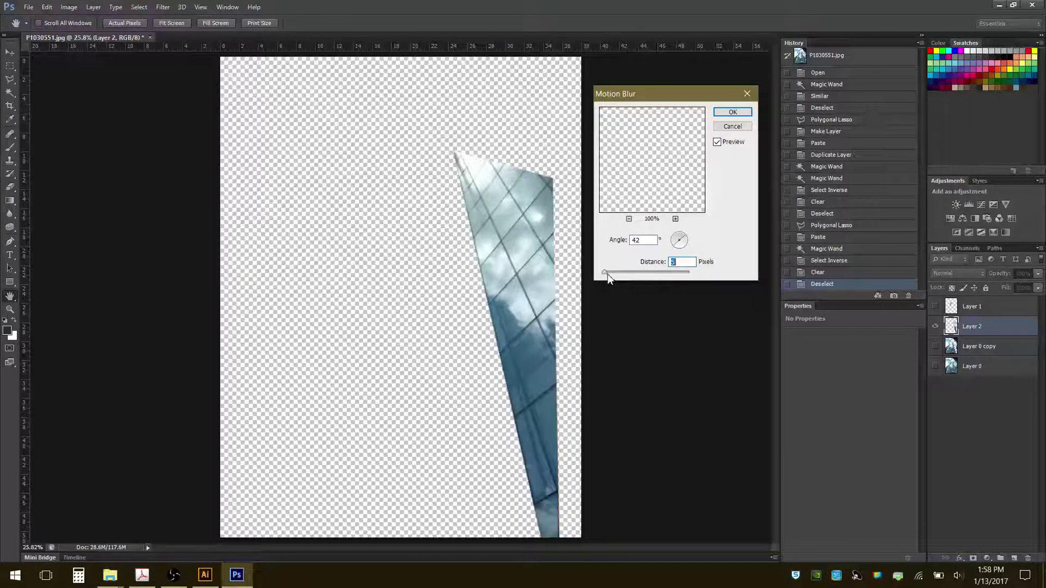
{"action": "left_click_drag", "start_coordinate": [604, 272], "coordinate": [666, 273]}
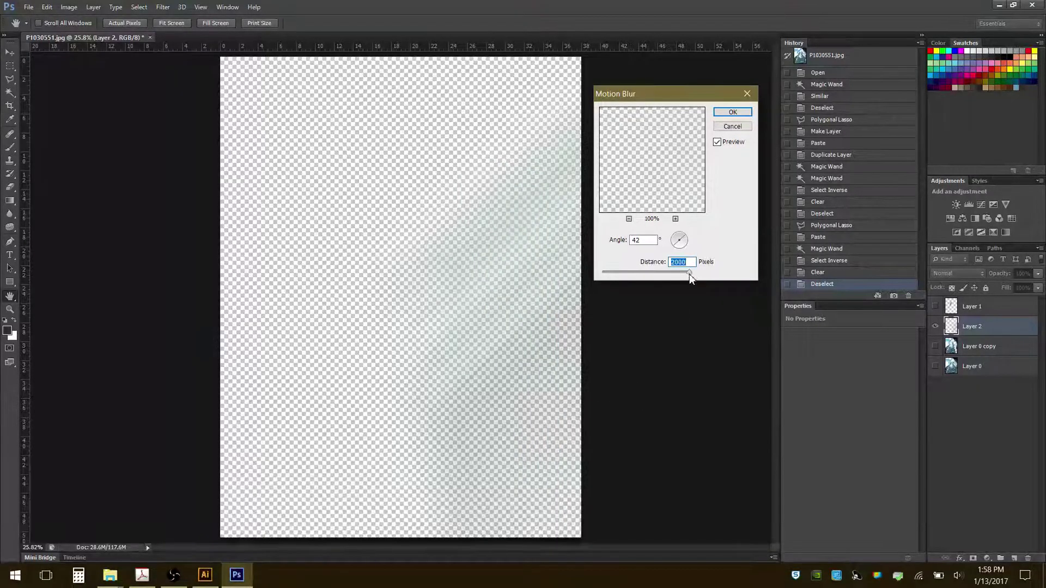
{"action": "left_click_drag", "start_coordinate": [689, 273], "coordinate": [664, 274]}
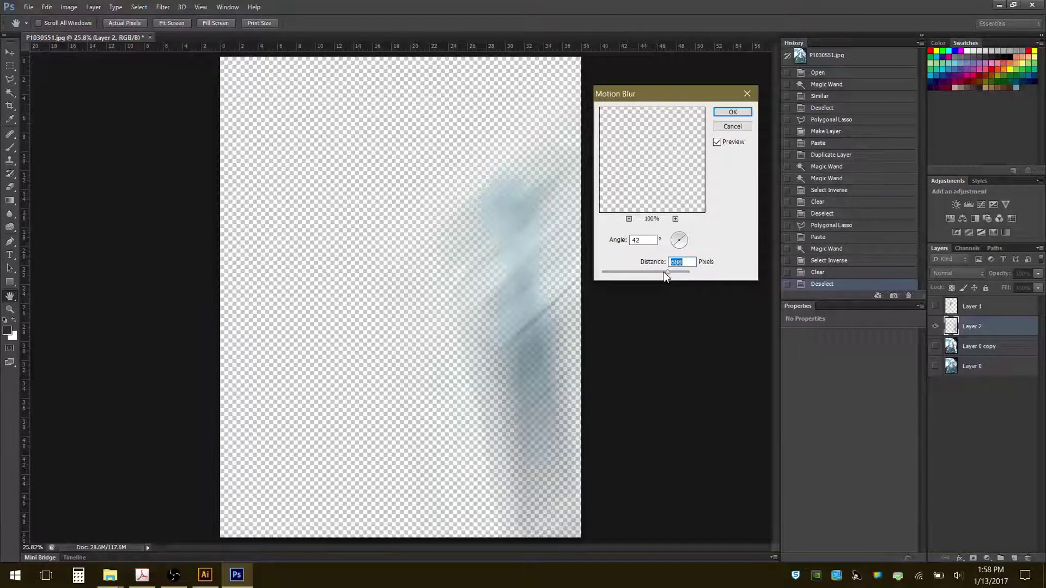
{"action": "left_click_drag", "start_coordinate": [663, 273], "coordinate": [664, 272]}
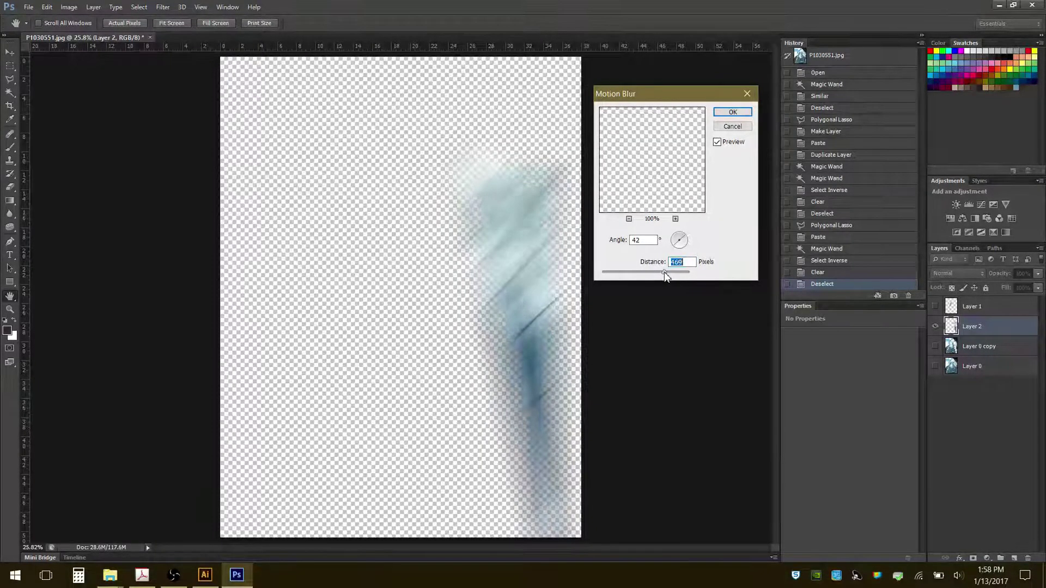
{"action": "left_click", "coordinate": [732, 112]}
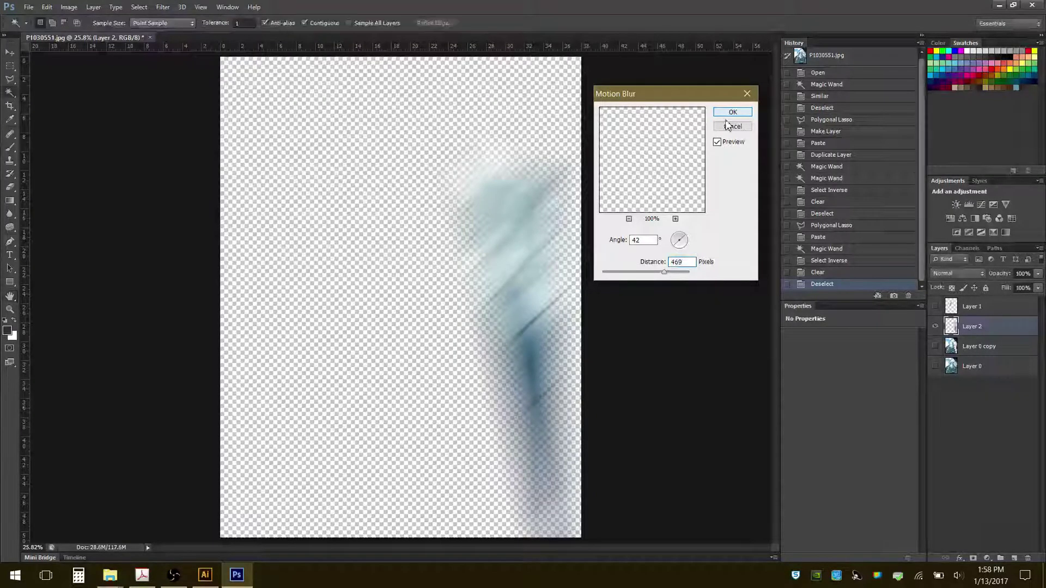
Step: Check the blurred facet against Layer 0 copy, and isolate Layer 1 as the only visible, active layer
{"action": "left_click", "coordinate": [935, 347]}
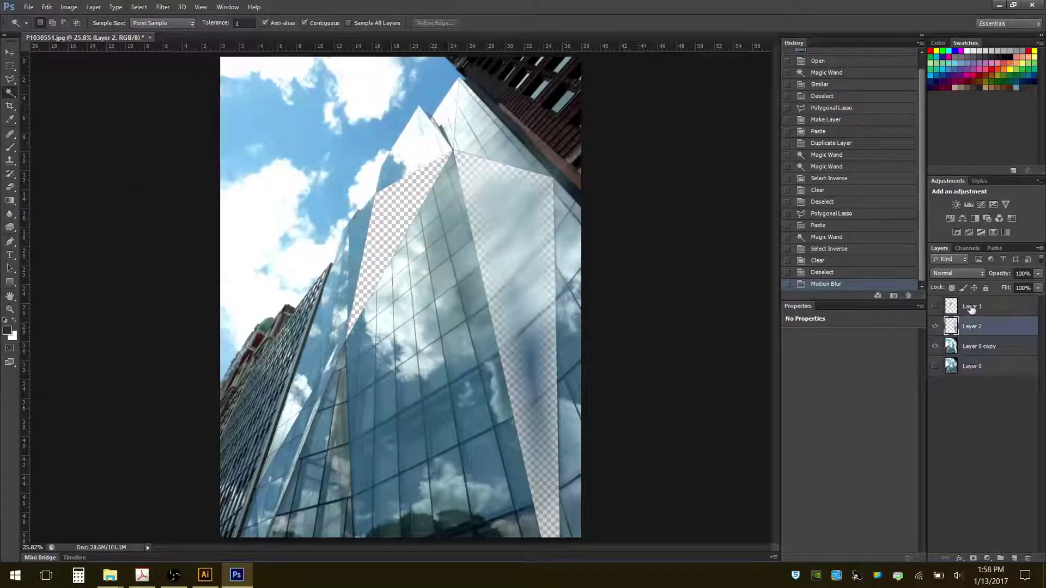
{"action": "left_click", "coordinate": [935, 327]}
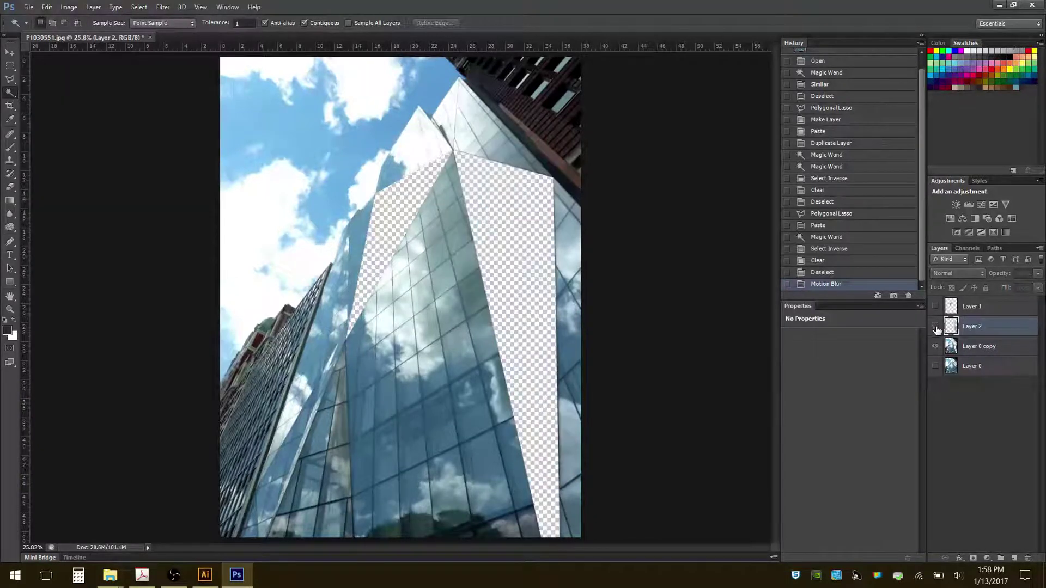
{"action": "left_click", "coordinate": [970, 307]}
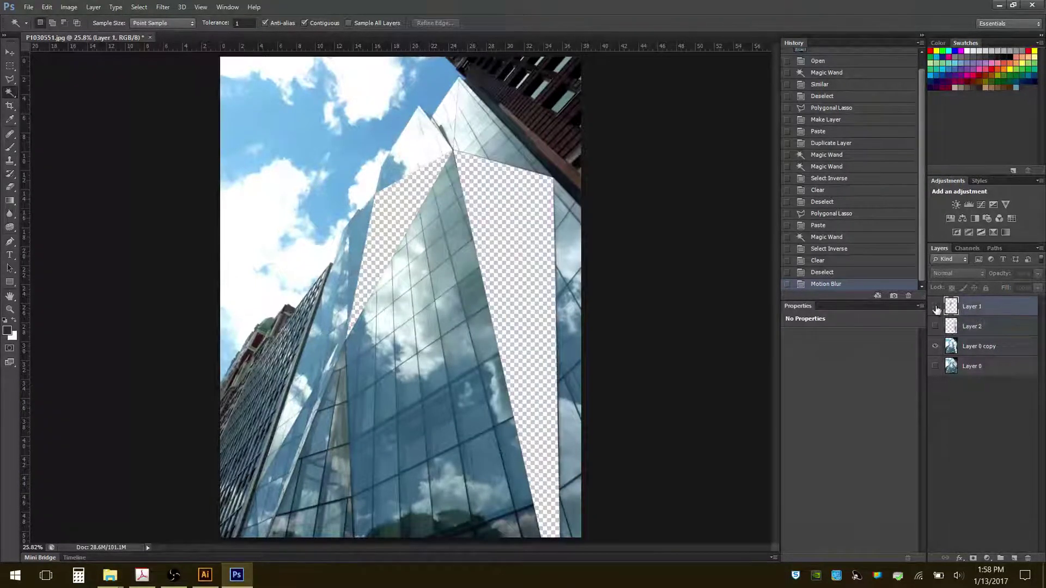
{"action": "left_click", "coordinate": [935, 306]}
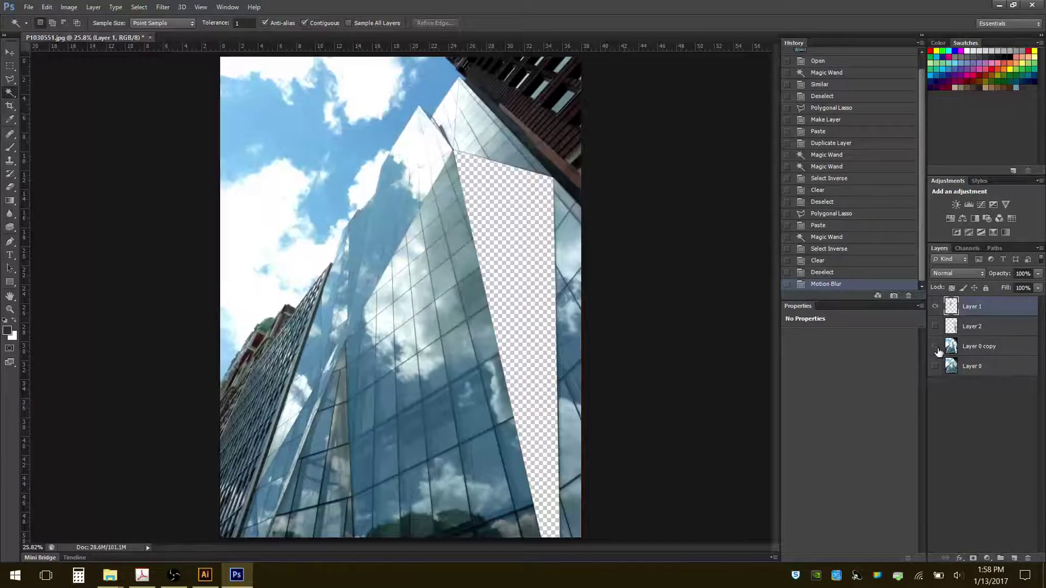
{"action": "left_click", "coordinate": [936, 347]}
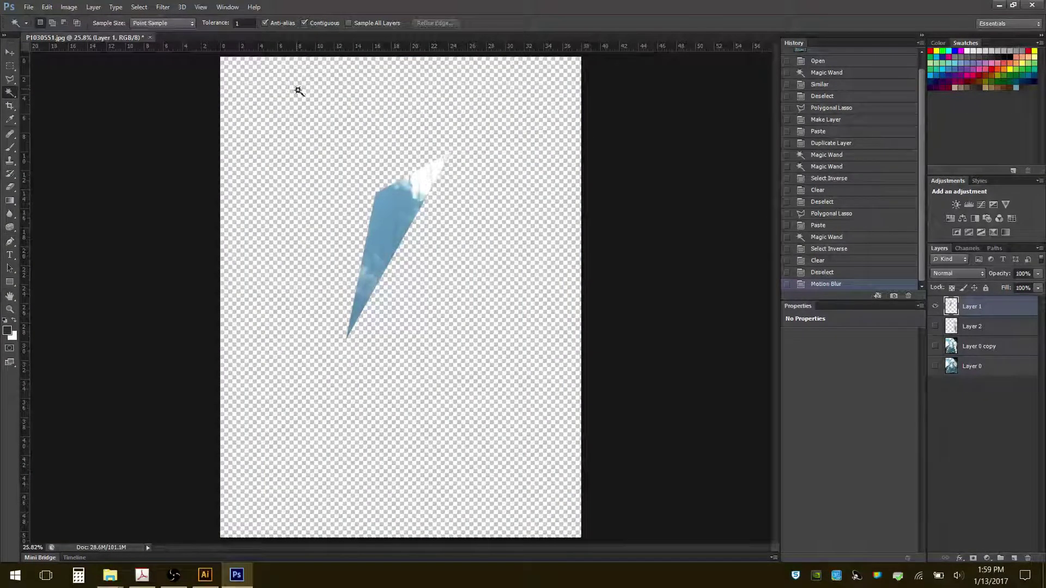
Step: Try reapplying the last Motion Blur settings to Layer 1, and undo the filter
{"action": "left_click", "coordinate": [164, 7]}
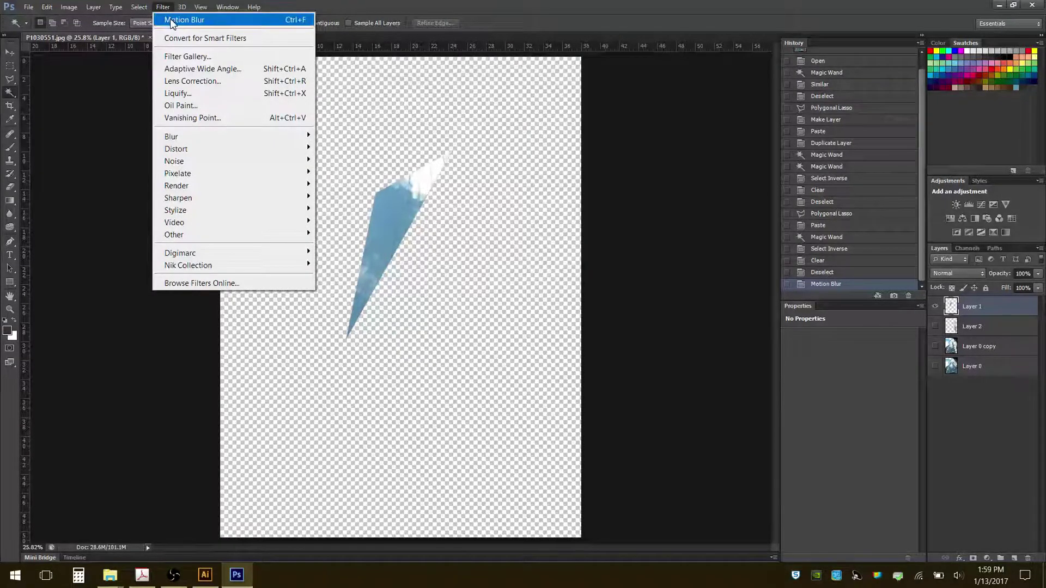
{"action": "left_click", "coordinate": [173, 20]}
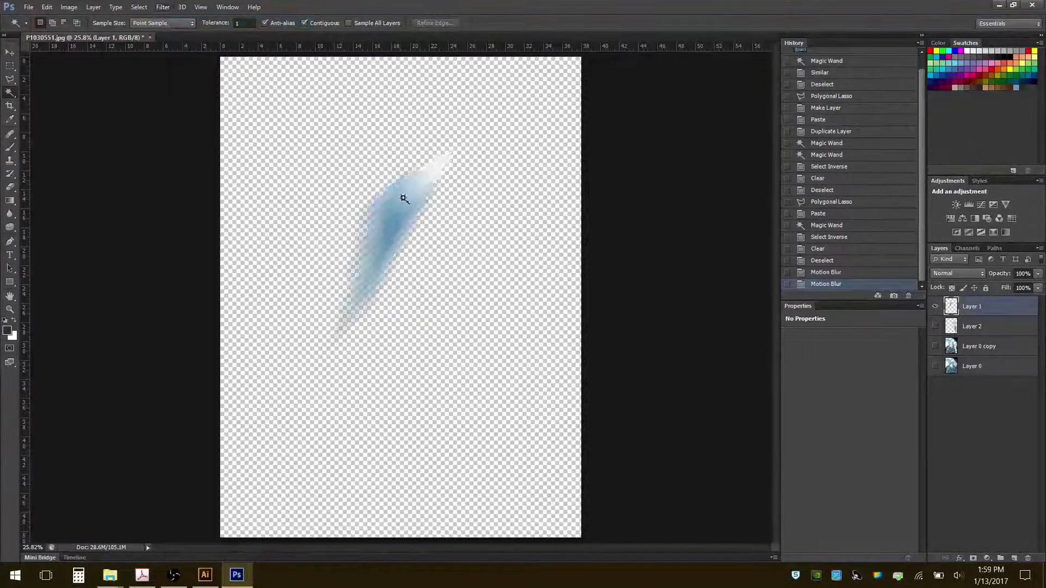
{"action": "left_click", "coordinate": [164, 8]}
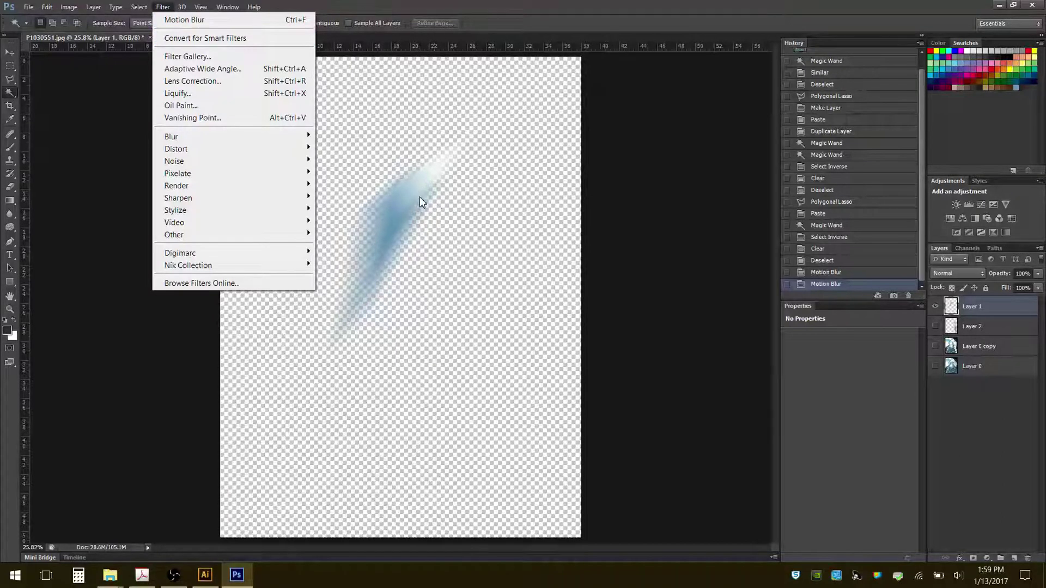
{"action": "left_click", "coordinate": [449, 5]}
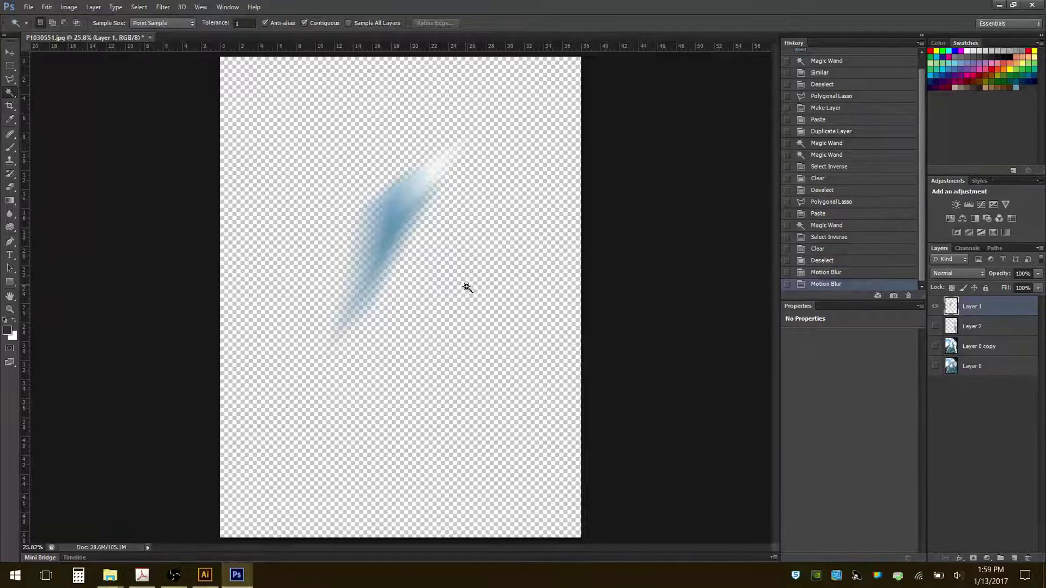
{"action": "key", "text": "ctrl+z"}
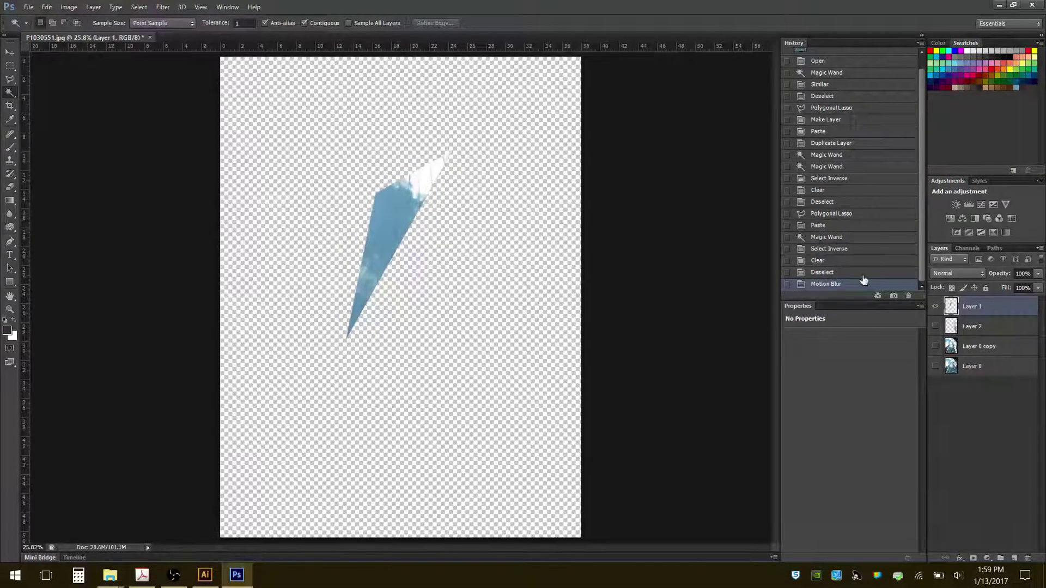
Step: Apply a Motion Blur to Layer 1 with an angle of -38° and a distance of 147 pixels
{"action": "left_click", "coordinate": [163, 7]}
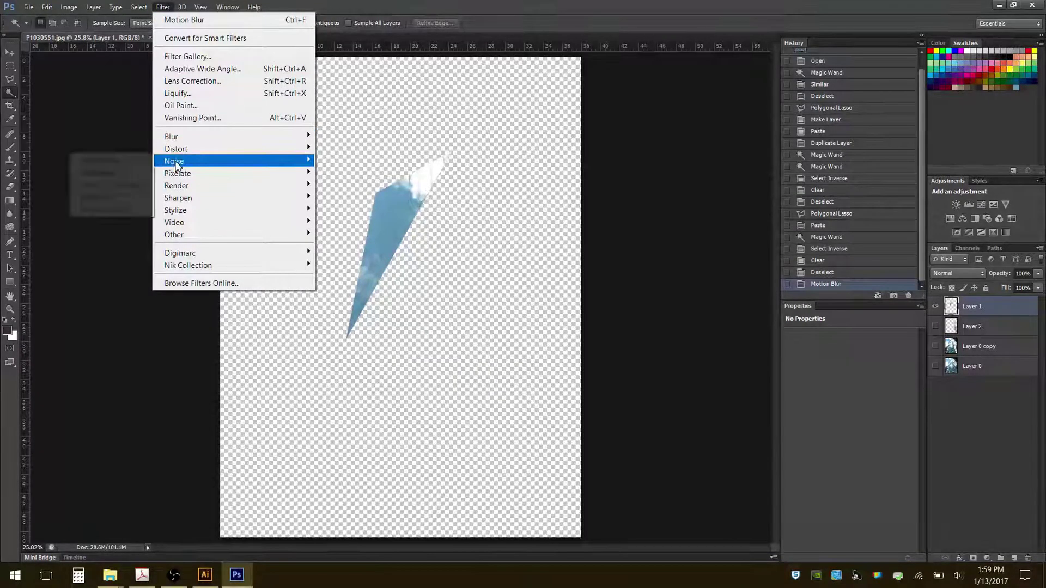
{"action": "mouse_move", "coordinate": [194, 139]}
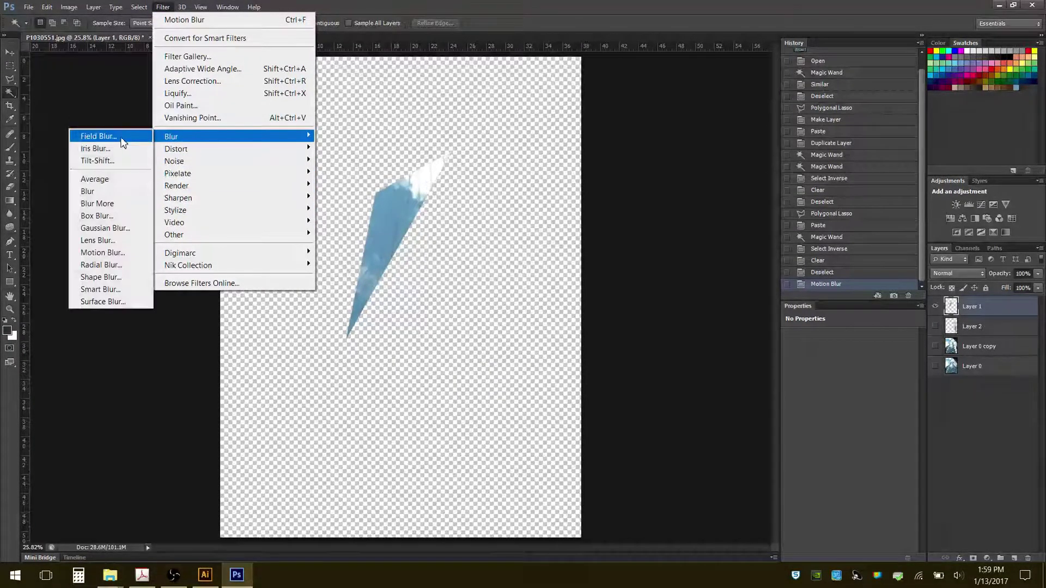
{"action": "left_click", "coordinate": [115, 253]}
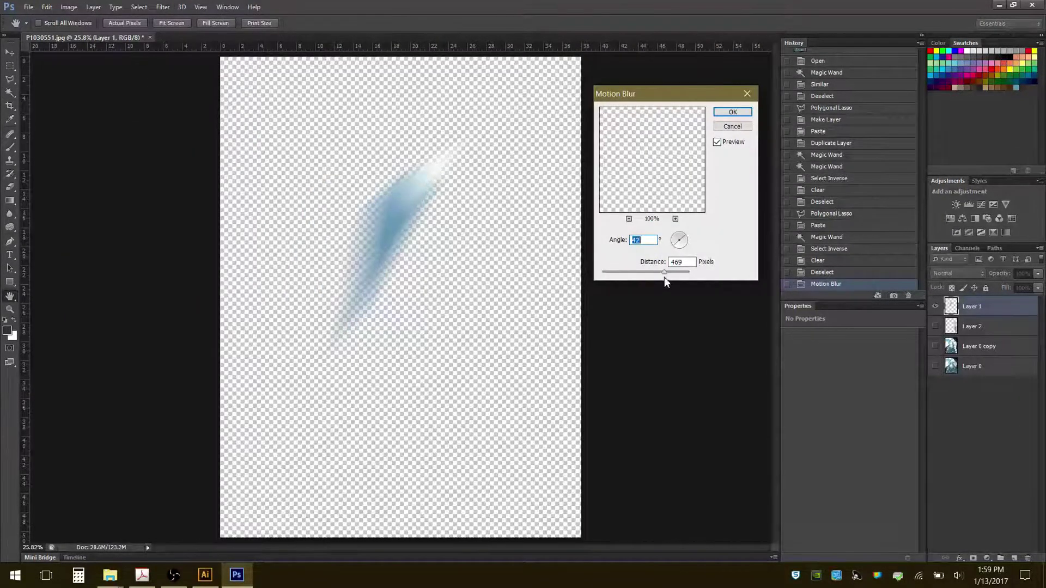
{"action": "left_click_drag", "start_coordinate": [664, 277], "coordinate": [626, 277]}
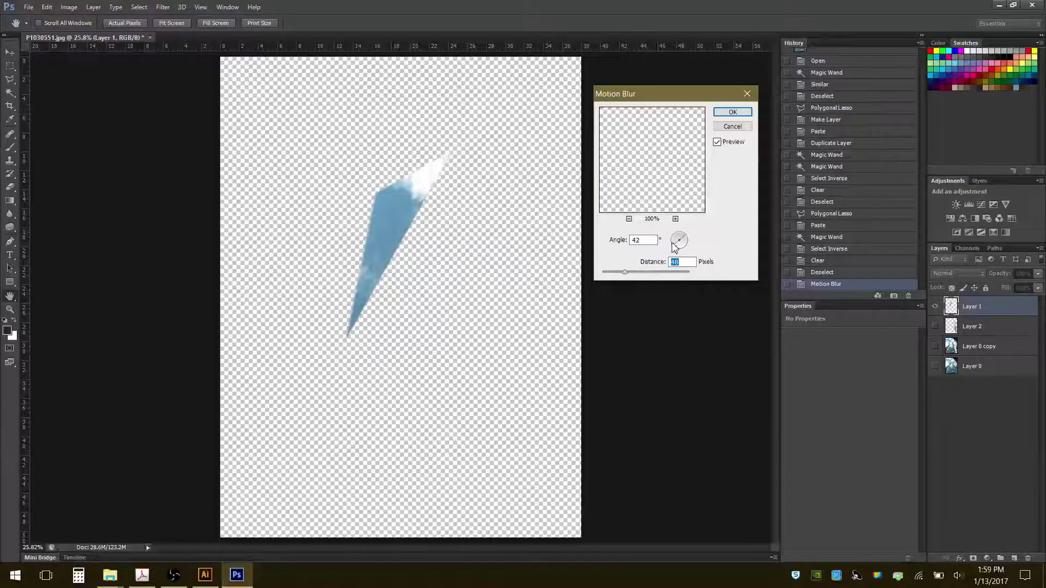
{"action": "left_click_drag", "start_coordinate": [685, 241], "coordinate": [687, 250]}
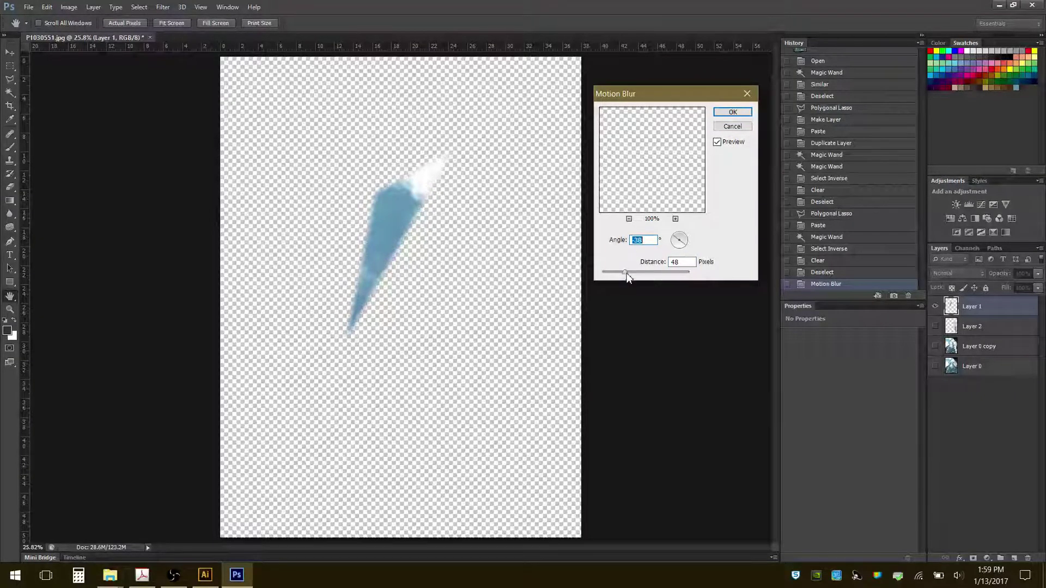
{"action": "left_click_drag", "start_coordinate": [625, 272], "coordinate": [640, 274]}
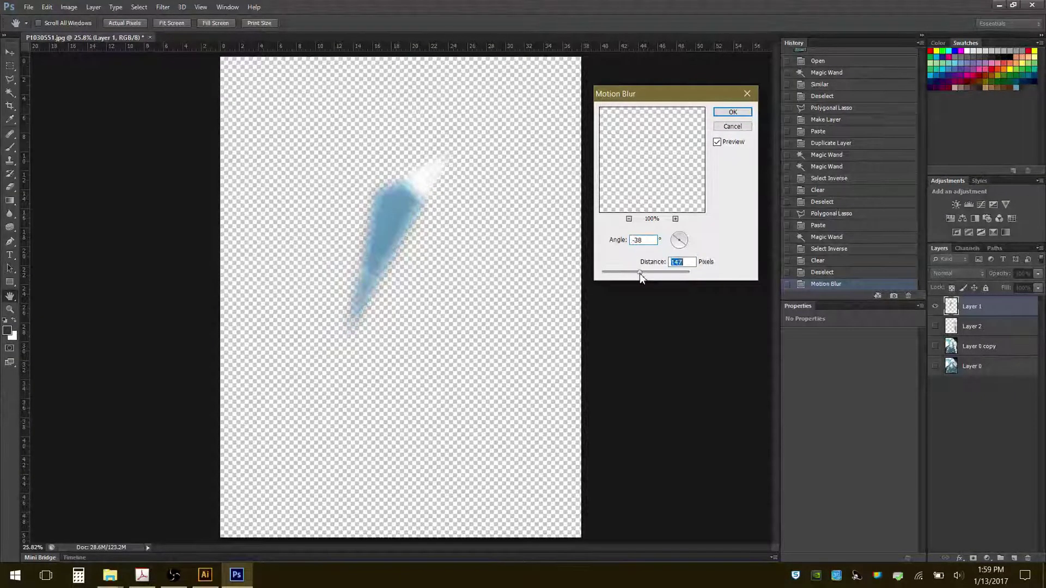
{"action": "left_click", "coordinate": [732, 112]}
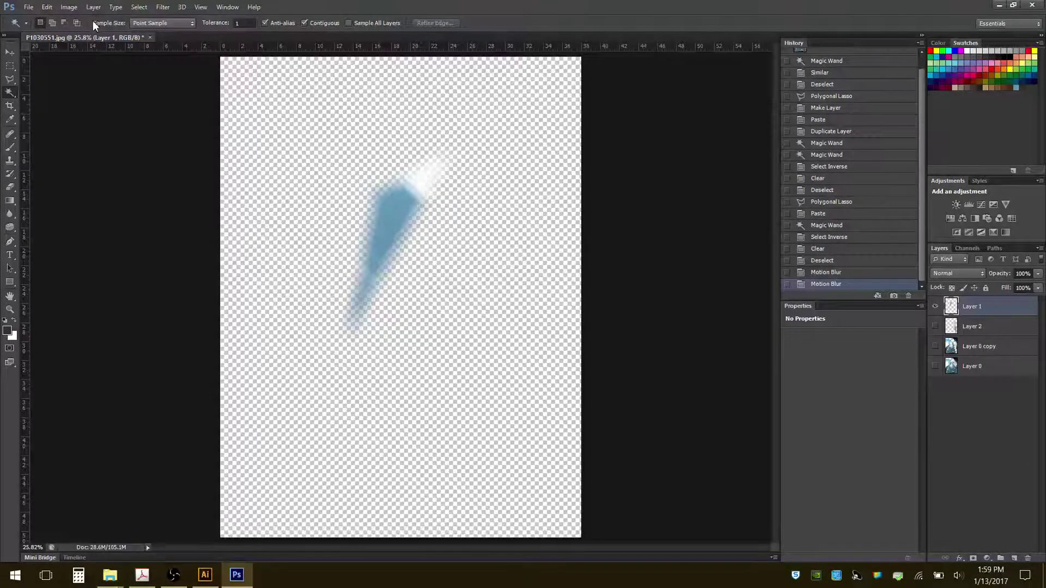
Step: Desaturate Layer 1 with a Hue/Saturation adjustment, setting Saturation to -100
{"action": "left_click", "coordinate": [69, 8]}
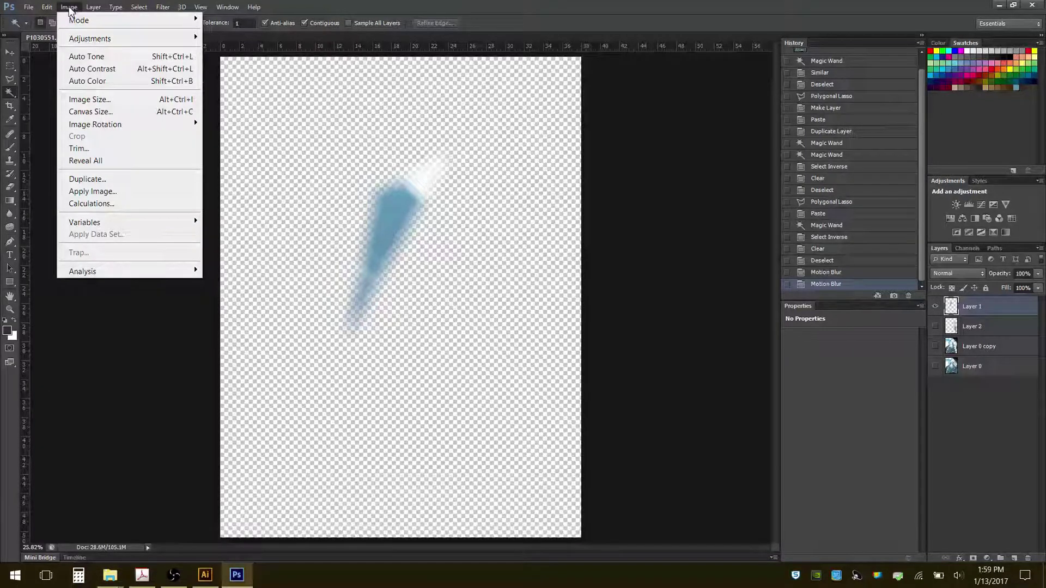
{"action": "mouse_move", "coordinate": [80, 38]}
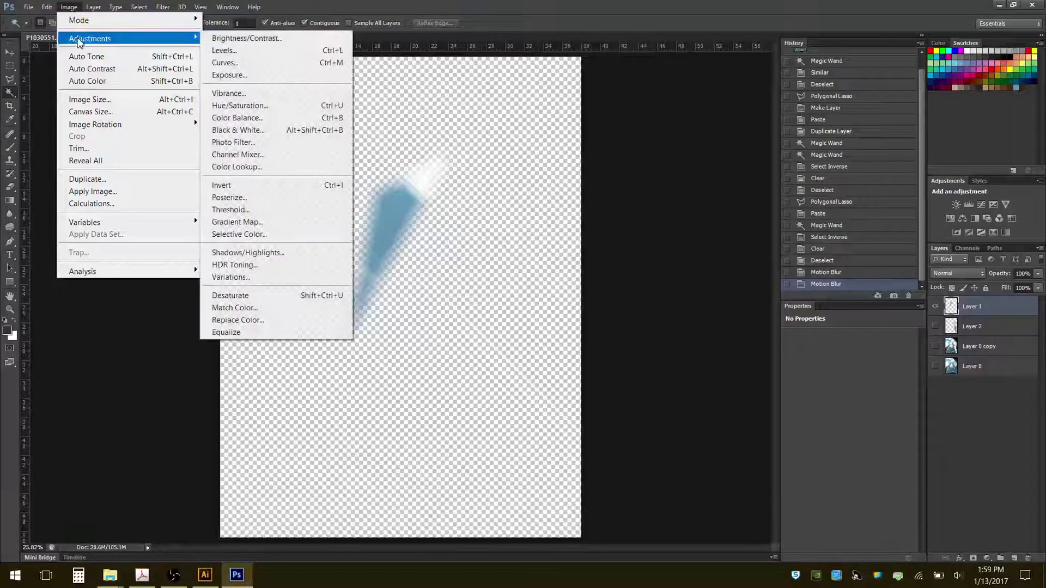
{"action": "left_click", "coordinate": [262, 106]}
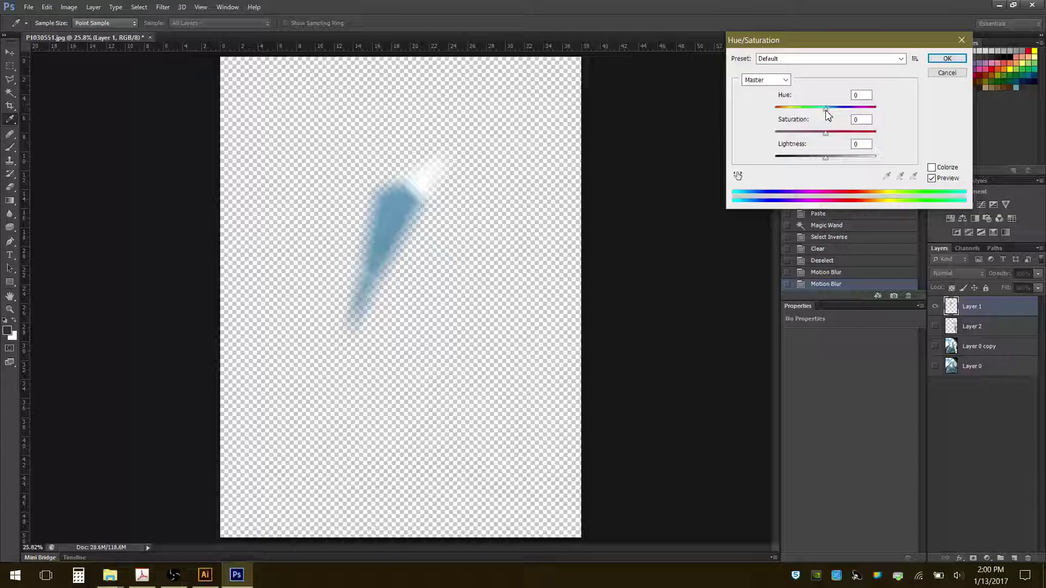
{"action": "mouse_move", "coordinate": [826, 109]}
{"action": "left_mouse_down"}
{"action": "mouse_move", "coordinate": [777, 112]}
{"action": "mouse_move", "coordinate": [840, 118]}
{"action": "mouse_move", "coordinate": [796, 119]}
{"action": "mouse_move", "coordinate": [825, 115]}
{"action": "left_mouse_up"}
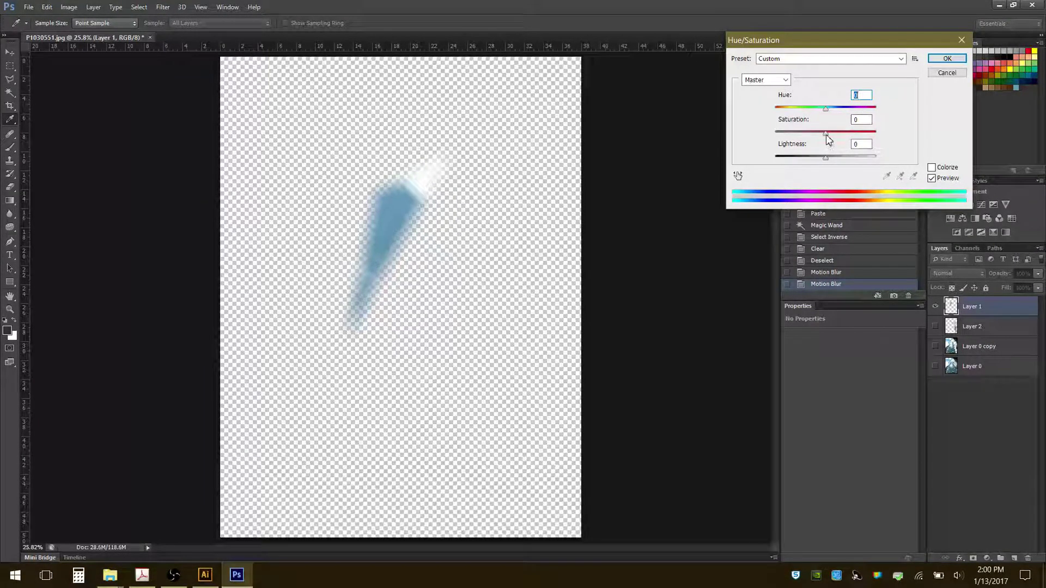
{"action": "mouse_move", "coordinate": [825, 158]}
{"action": "left_mouse_down"}
{"action": "mouse_move", "coordinate": [789, 162]}
{"action": "mouse_move", "coordinate": [899, 157]}
{"action": "mouse_move", "coordinate": [784, 162]}
{"action": "mouse_move", "coordinate": [850, 159]}
{"action": "mouse_move", "coordinate": [810, 163]}
{"action": "mouse_move", "coordinate": [825, 162]}
{"action": "left_mouse_up"}
{"action": "left_click_drag", "start_coordinate": [825, 133], "coordinate": [768, 140]}
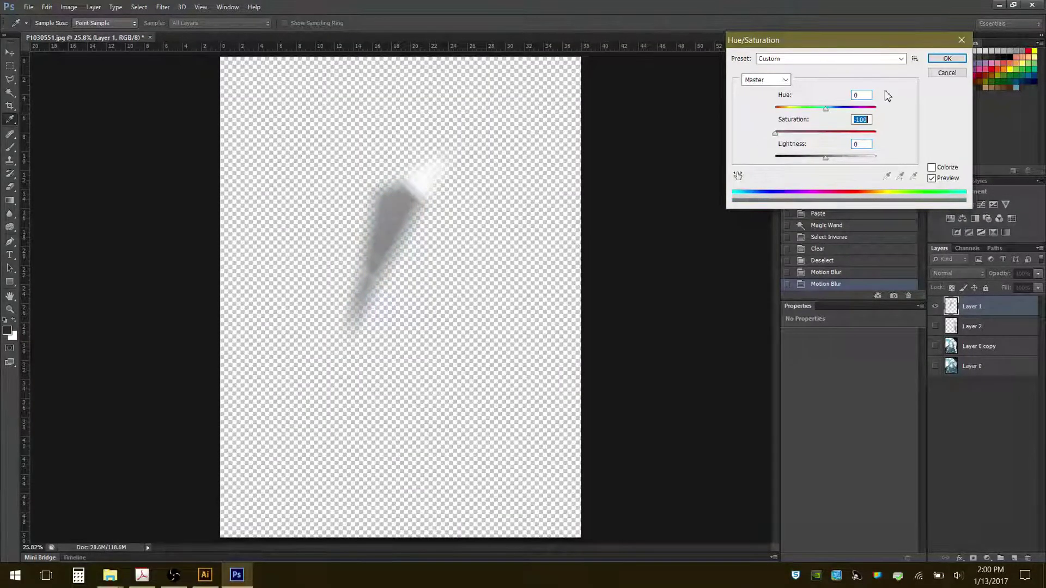
{"action": "left_click", "coordinate": [945, 59]}
Step: Compare the altered facets on Layers 1 and 2 against Layer 0 copy, leaving only Layer 0 copy visible
{"action": "key", "text": "w"}
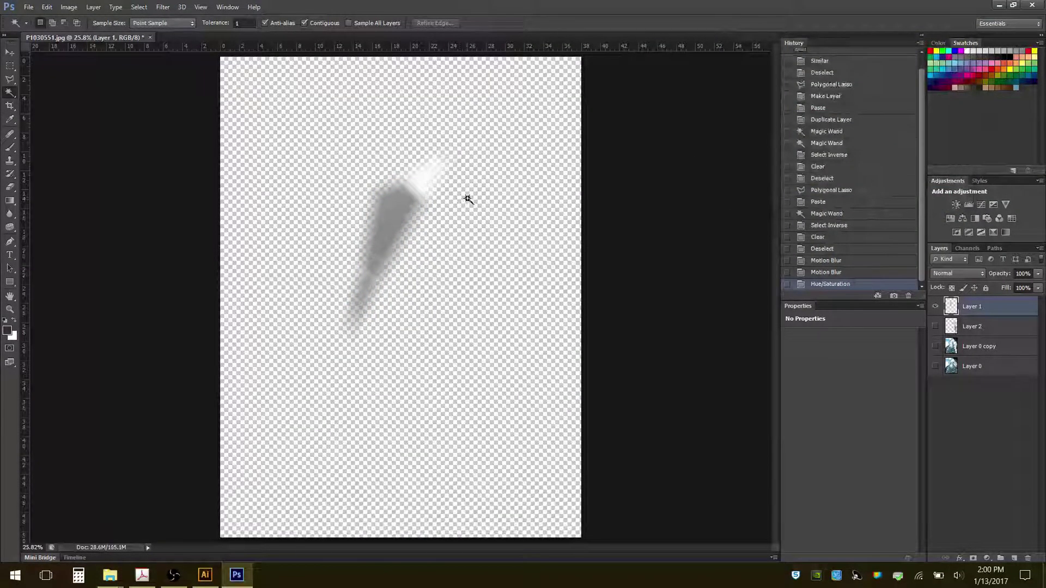
{"action": "left_click", "coordinate": [935, 347]}
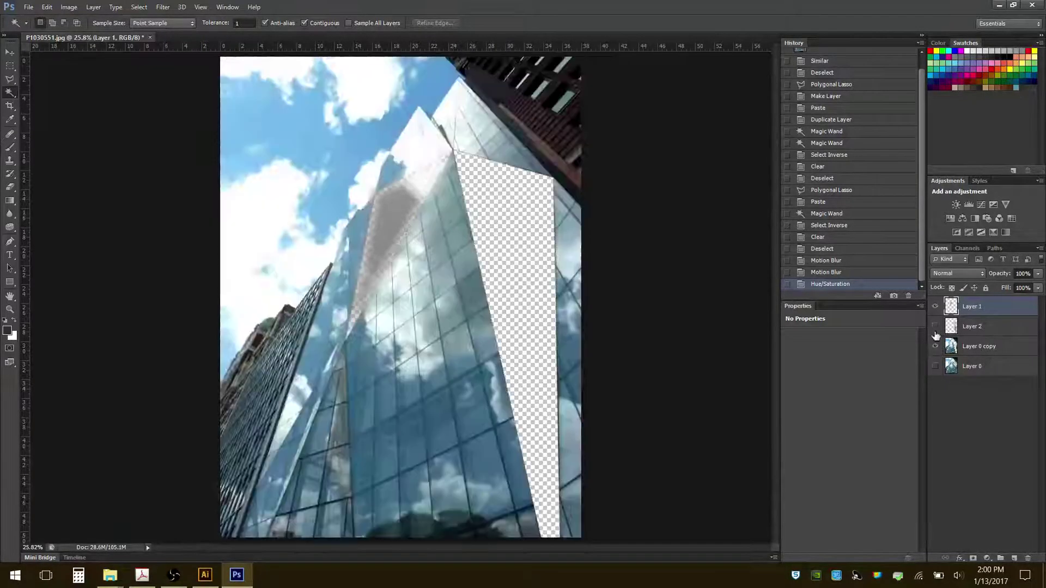
{"action": "left_click", "coordinate": [935, 327]}
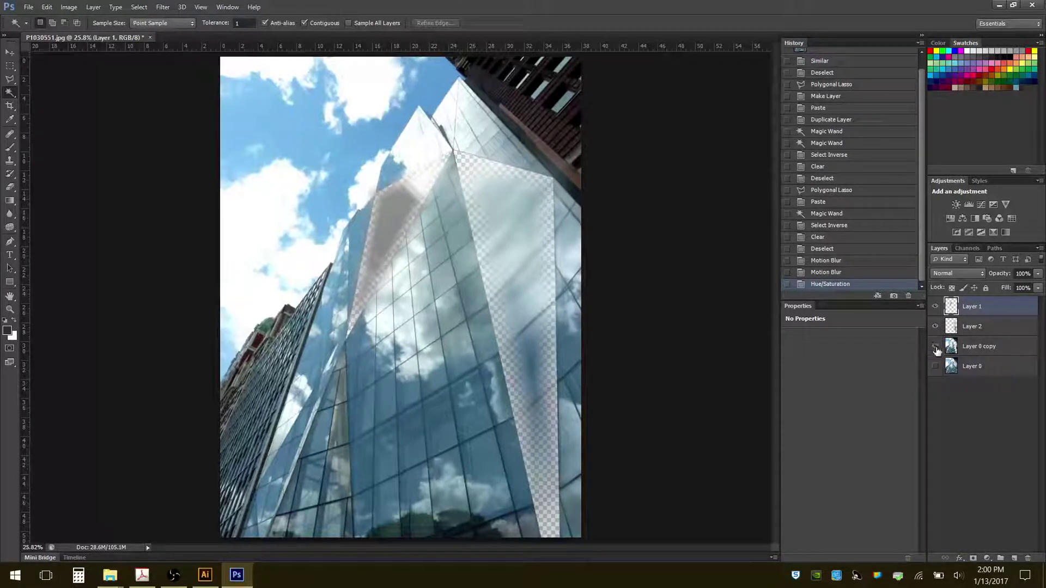
{"action": "left_click", "coordinate": [935, 326]}
{"action": "left_click", "coordinate": [935, 307]}
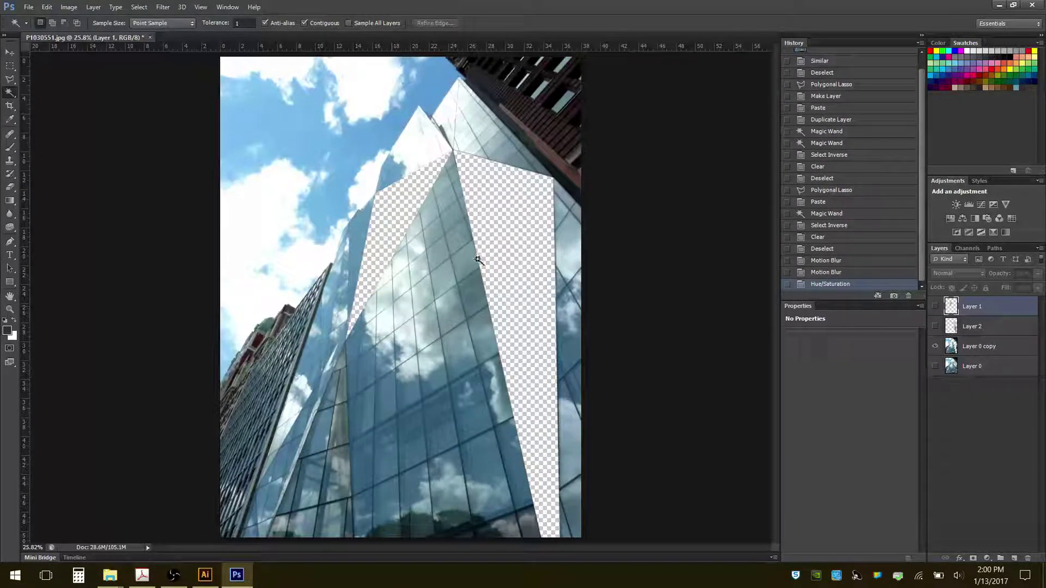
Step: Outline a single cloud-reflecting glass pane in the central facade with the Polygonal Lasso
{"action": "left_click", "coordinate": [10, 80]}
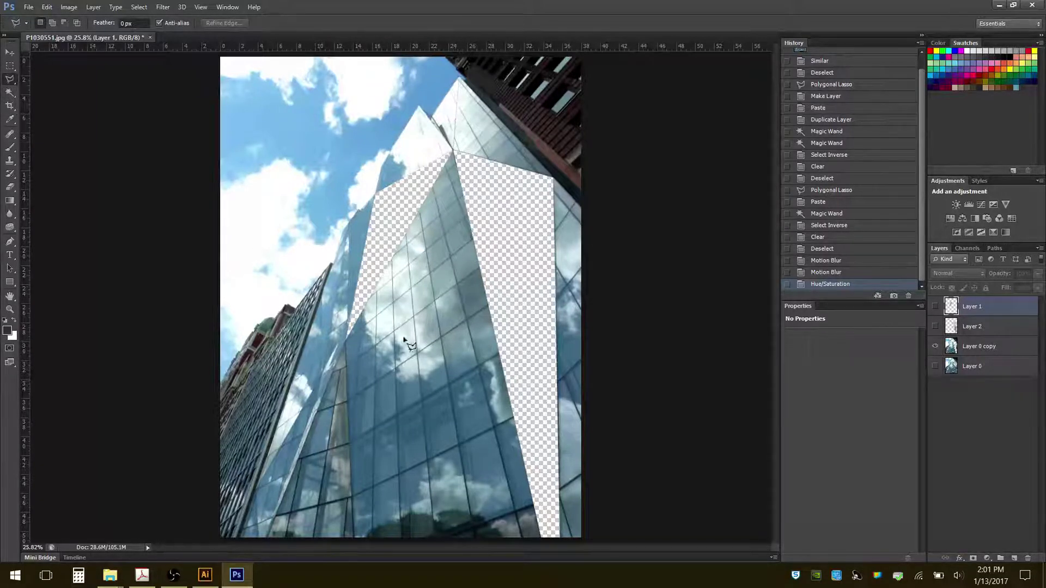
{"action": "scroll", "coordinate": [402, 362], "scroll_direction": "up", "scroll_amount": 4}
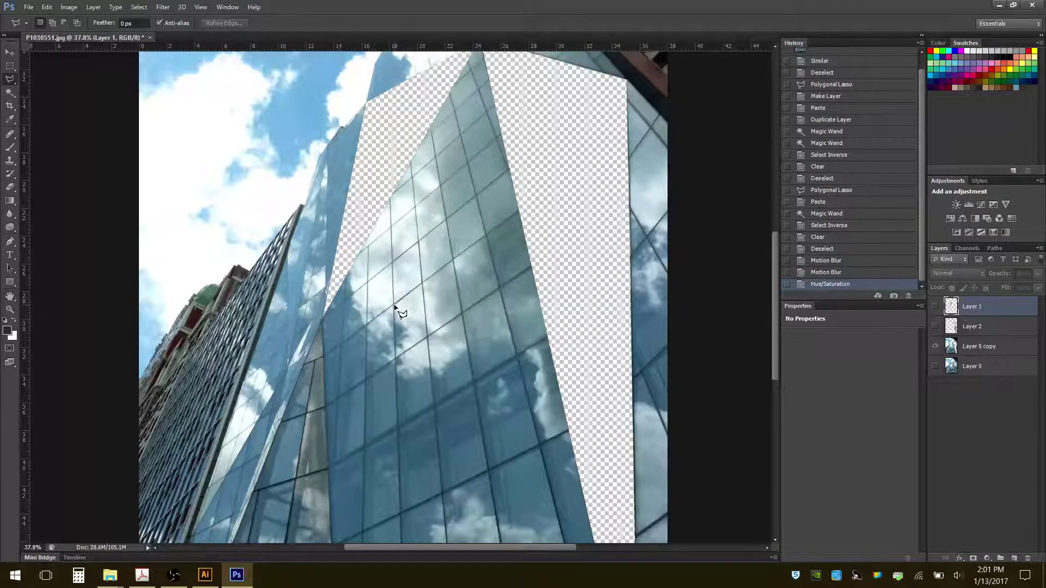
{"action": "left_click", "coordinate": [392, 265]}
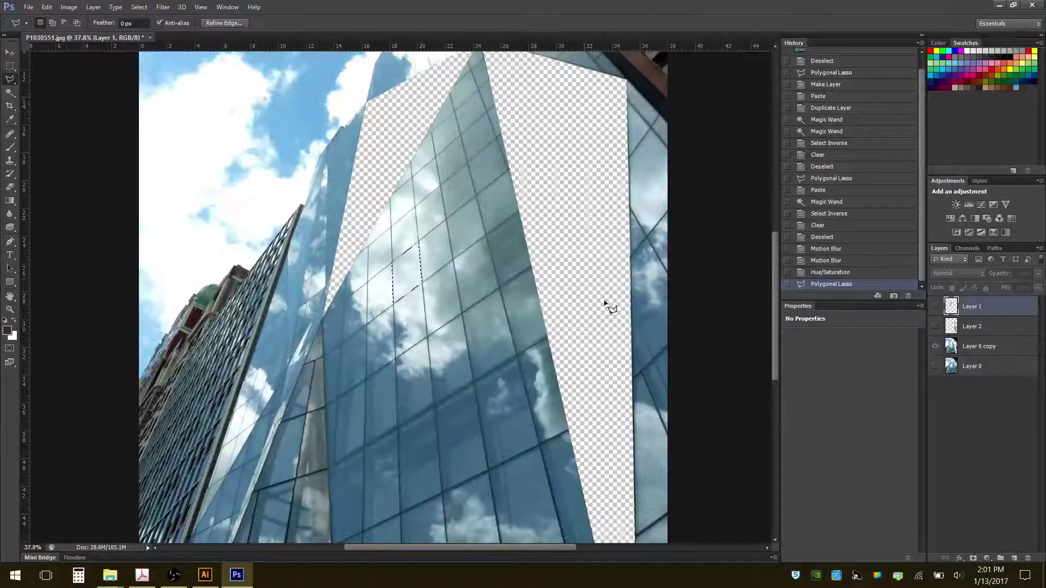
Step: Desaturate the selected pane on Layer 0 copy with a Hue/Saturation adjustment, setting Saturation to -100
{"action": "left_click", "coordinate": [991, 352]}
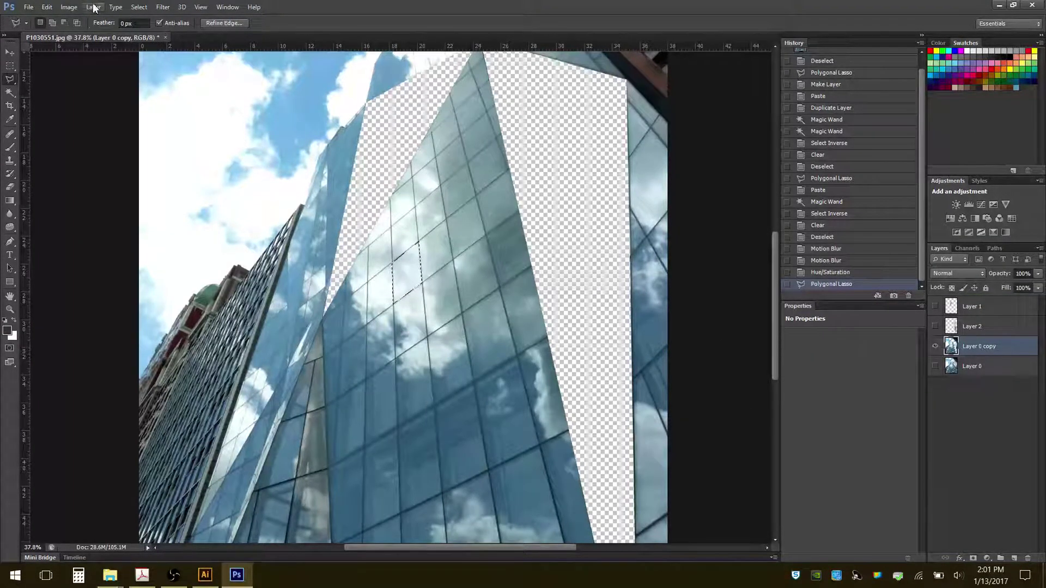
{"action": "left_click", "coordinate": [67, 8]}
{"action": "mouse_move", "coordinate": [90, 39]}
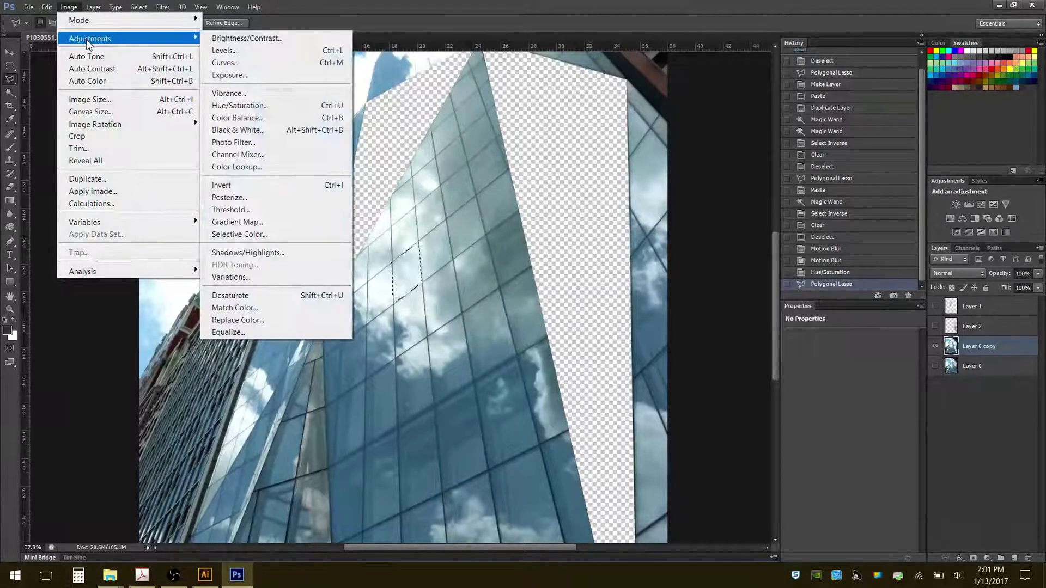
{"action": "left_click", "coordinate": [248, 106]}
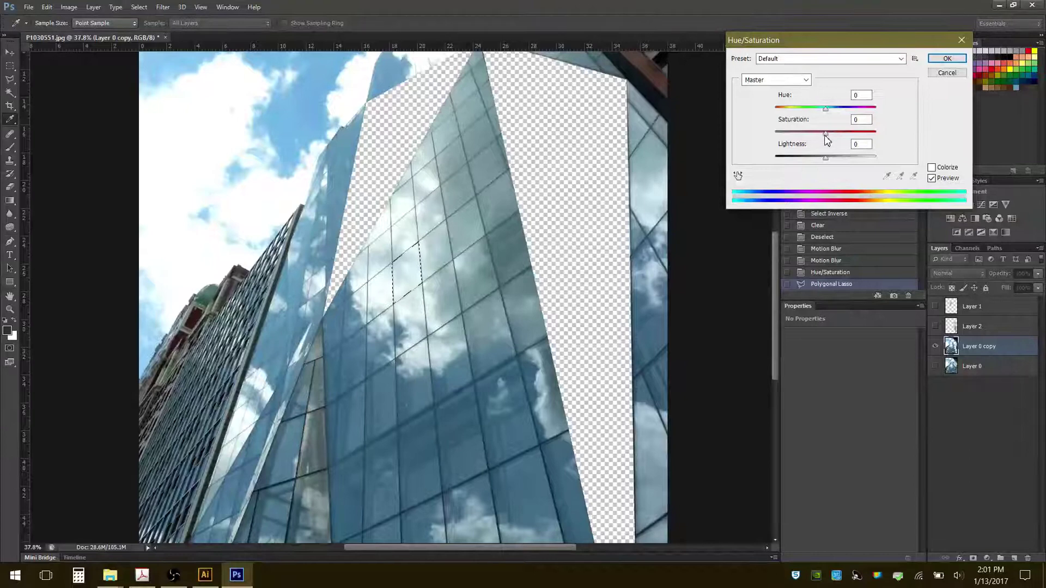
{"action": "left_click_drag", "start_coordinate": [826, 139], "coordinate": [754, 134]}
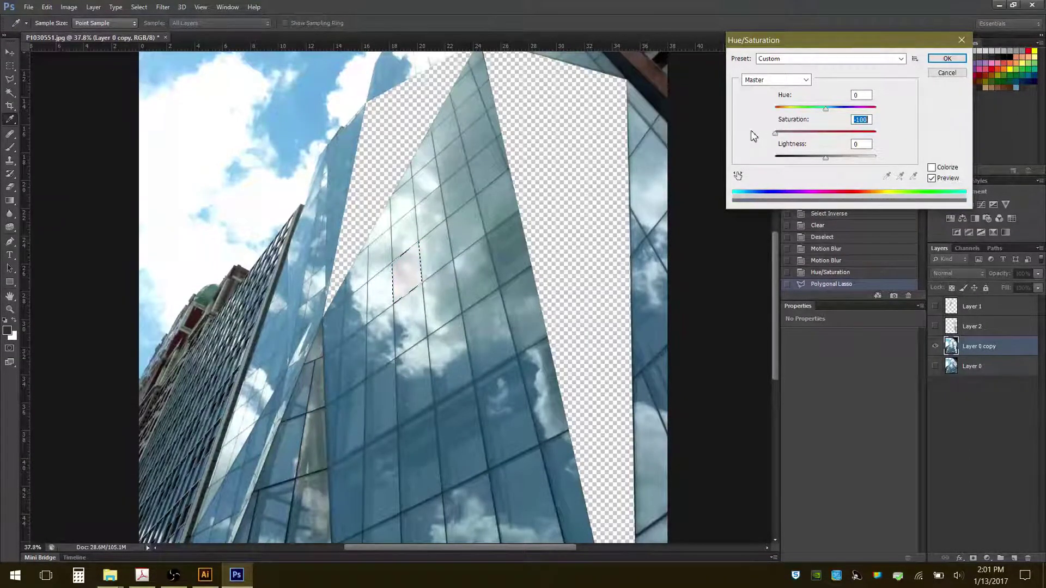
{"action": "left_click", "coordinate": [948, 59]}
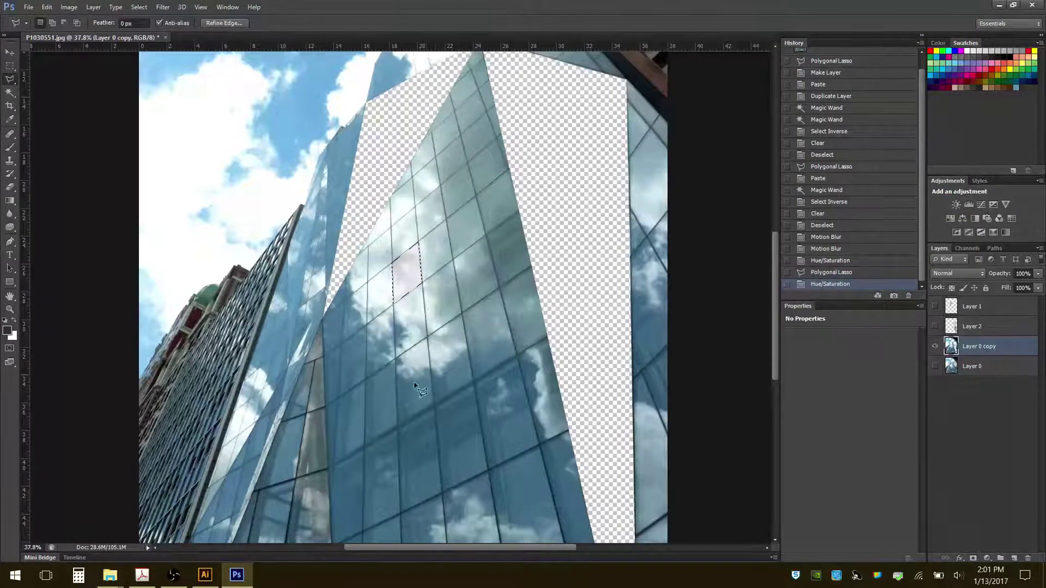
Step: Select another glass pane, lower in the same column of the central facade, with the Polygonal Lasso
{"action": "left_click", "coordinate": [395, 359]}
{"action": "left_click", "coordinate": [434, 406]}
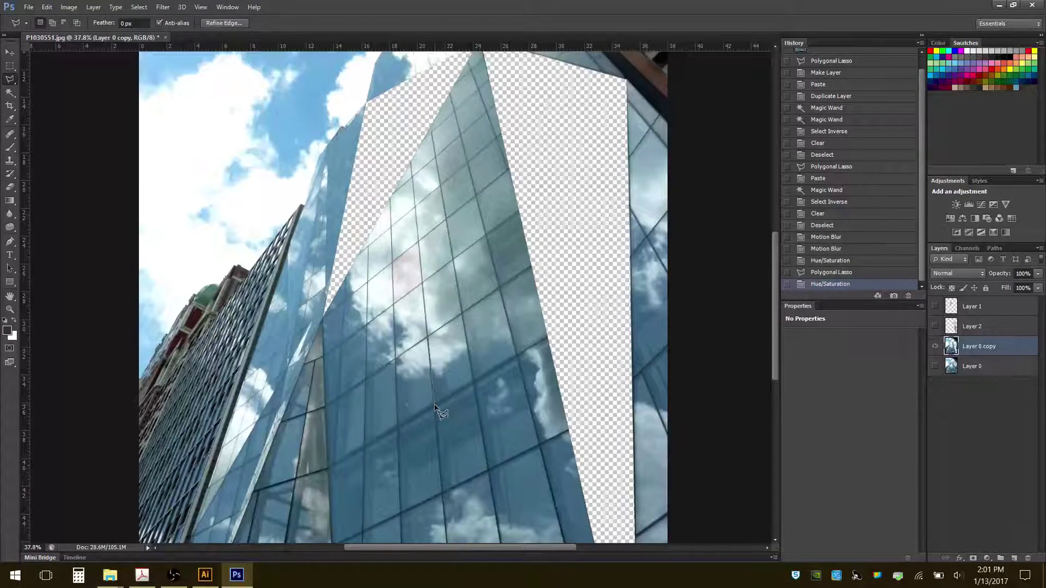
{"action": "left_click", "coordinate": [397, 427]}
{"action": "left_click", "coordinate": [398, 361]}
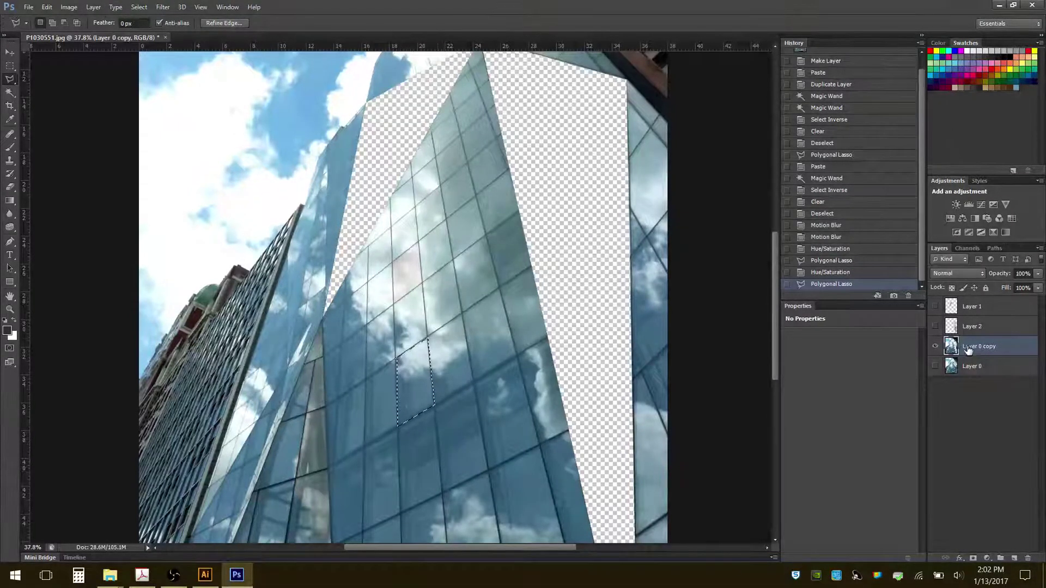
Step: Try reapplying the last Motion Blur settings to the selected pane, and undo the filter
{"action": "left_click", "coordinate": [163, 7]}
{"action": "left_click", "coordinate": [166, 22]}
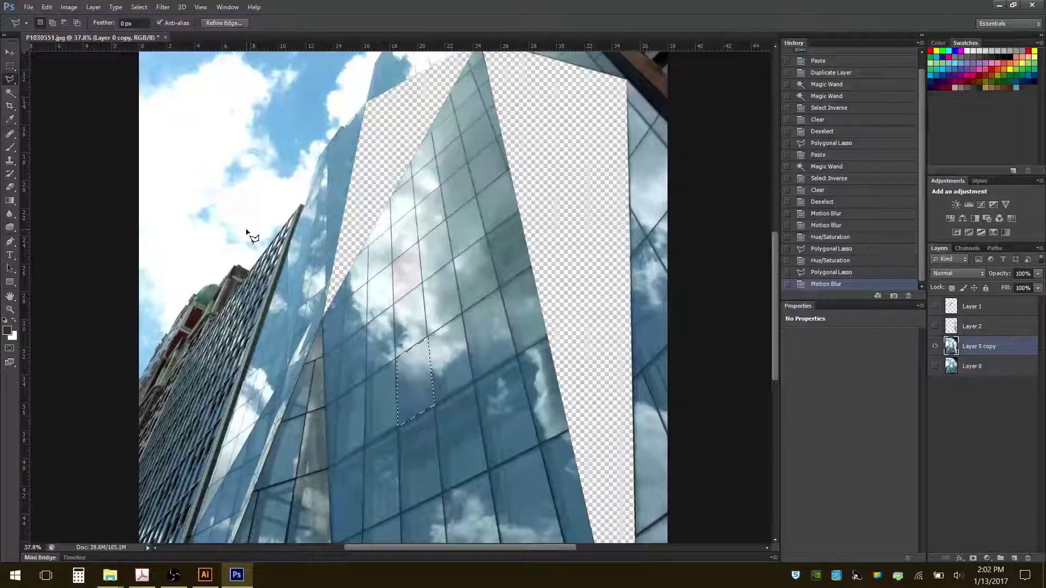
{"action": "key", "text": "ctrl+z"}
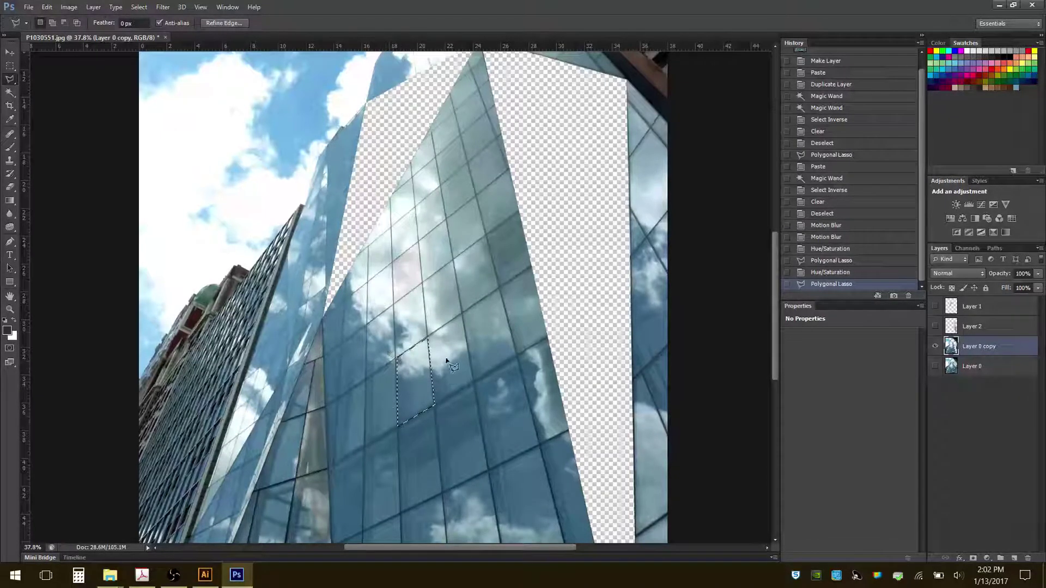
Step: Apply a Motion Blur to the selected pane with an angle of -88° and a distance of 162 pixels
{"action": "left_click", "coordinate": [162, 8]}
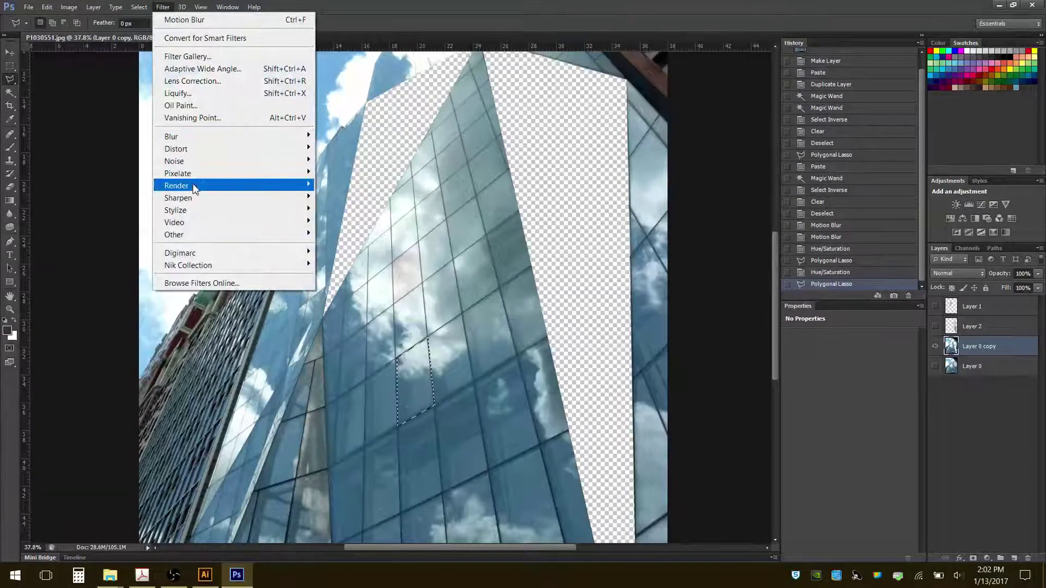
{"action": "mouse_move", "coordinate": [185, 177]}
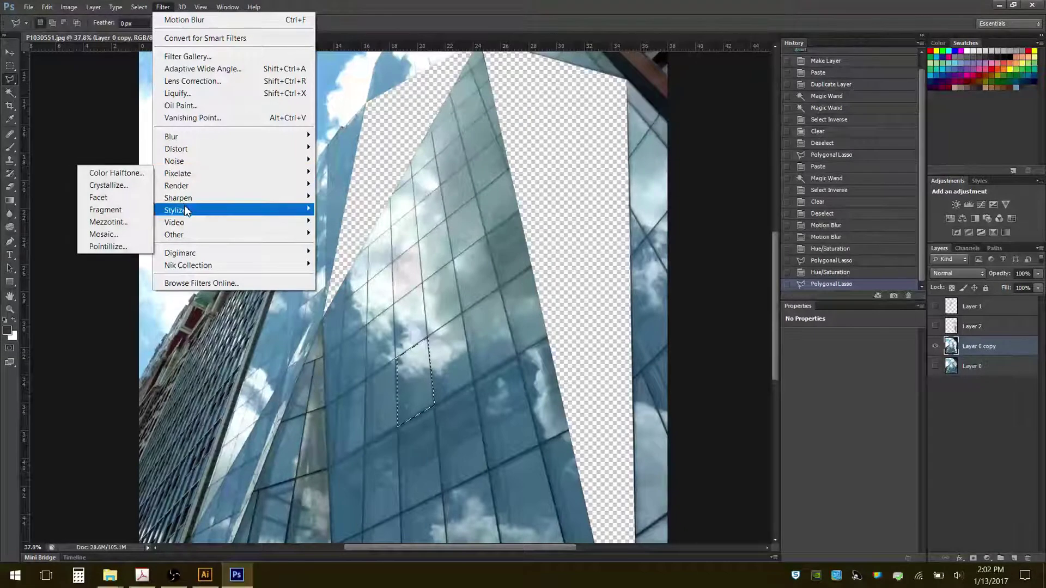
{"action": "mouse_move", "coordinate": [180, 138]}
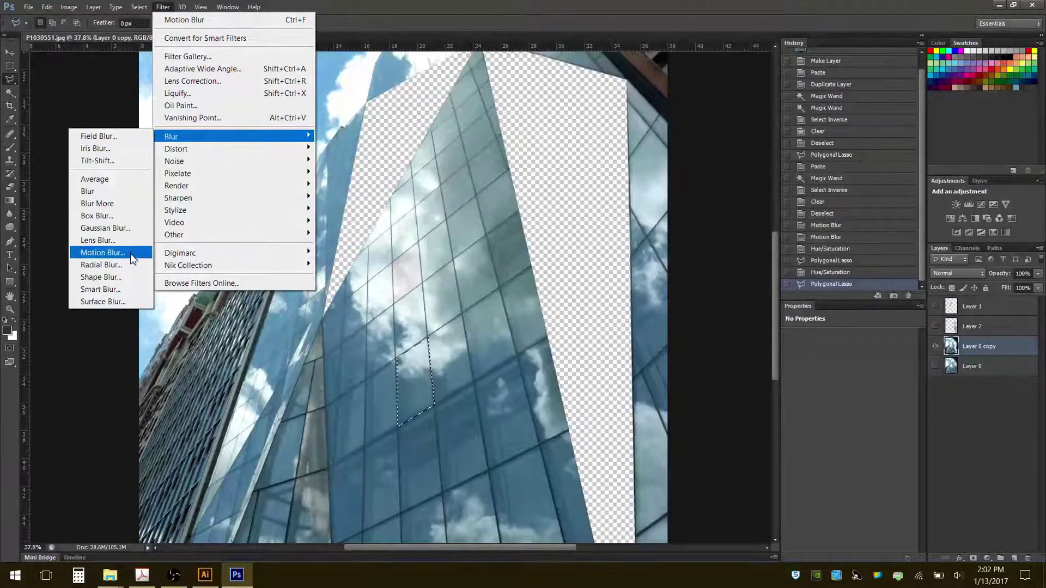
{"action": "left_click", "coordinate": [103, 253]}
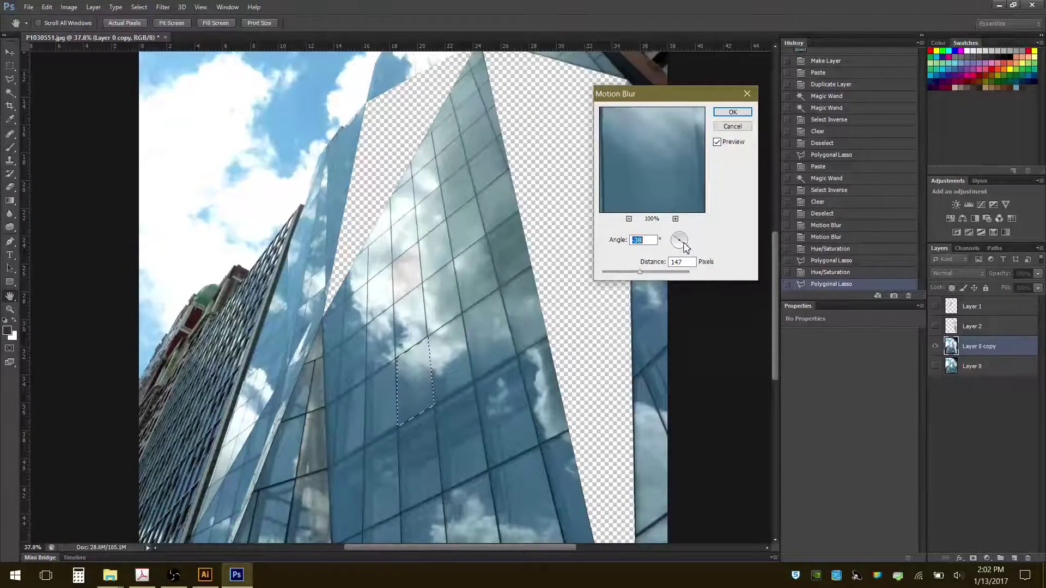
{"action": "left_click_drag", "start_coordinate": [686, 248], "coordinate": [642, 277]}
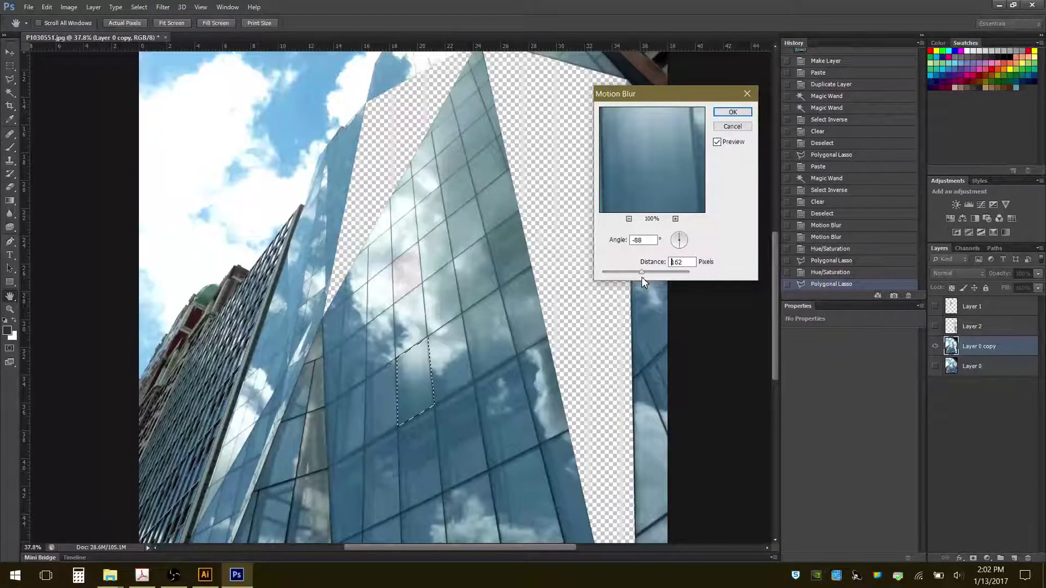
{"action": "left_click_drag", "start_coordinate": [642, 276], "coordinate": [643, 277]}
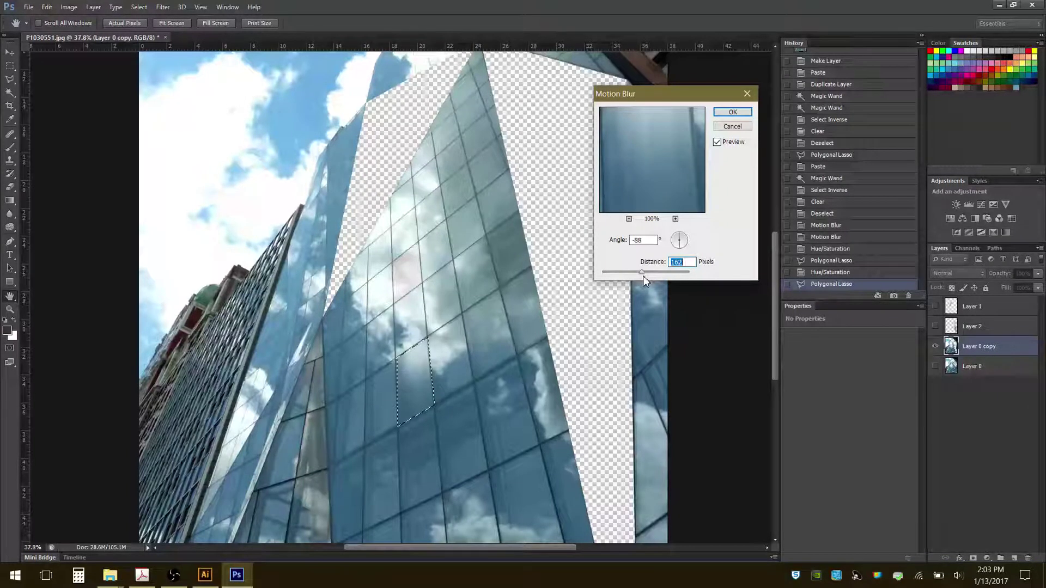
{"action": "left_click", "coordinate": [733, 112]}
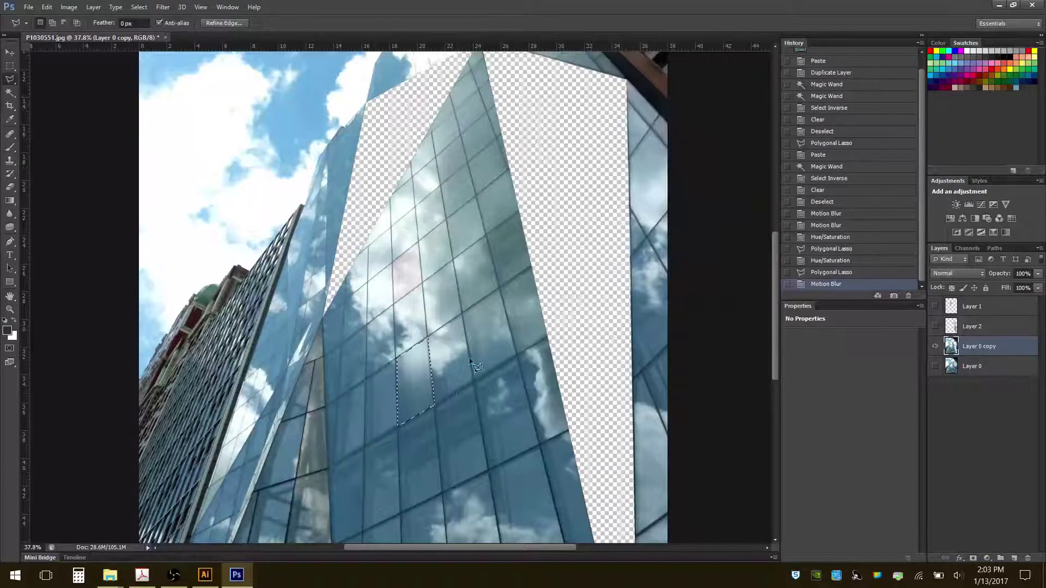
Step: Intensify the blurred pane's colour with a Hue/Saturation adjustment, setting Saturation to +74
{"action": "left_click", "coordinate": [70, 7]}
{"action": "mouse_move", "coordinate": [90, 126]}
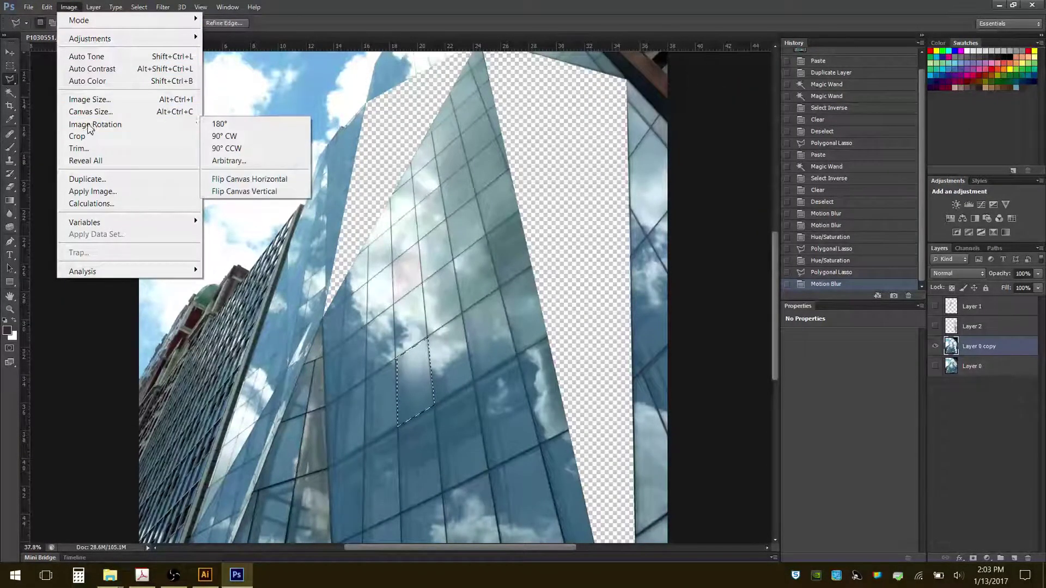
{"action": "mouse_move", "coordinate": [90, 38]}
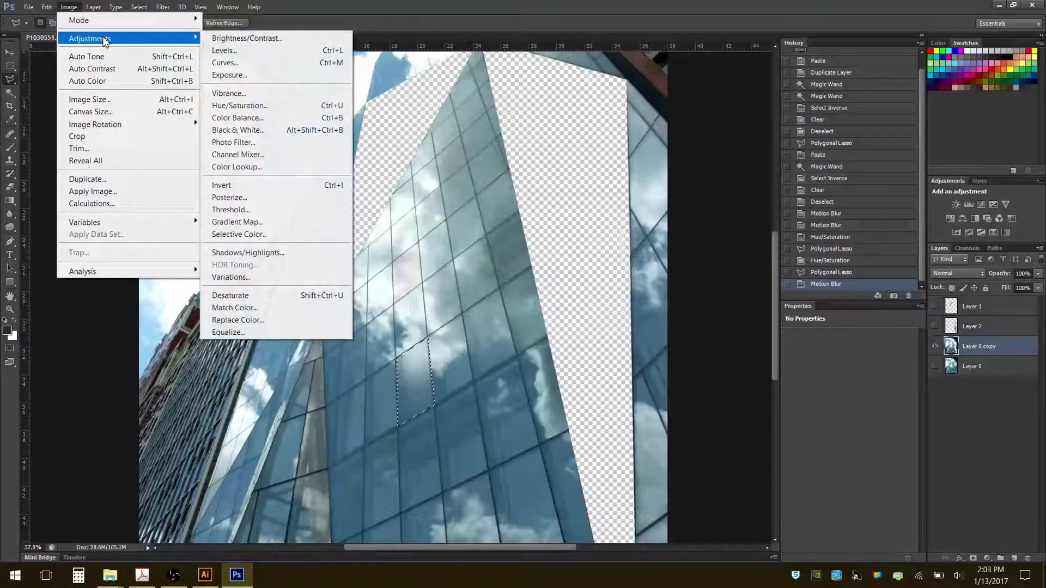
{"action": "left_click", "coordinate": [271, 106]}
{"action": "left_click_drag", "start_coordinate": [825, 132], "coordinate": [865, 141]}
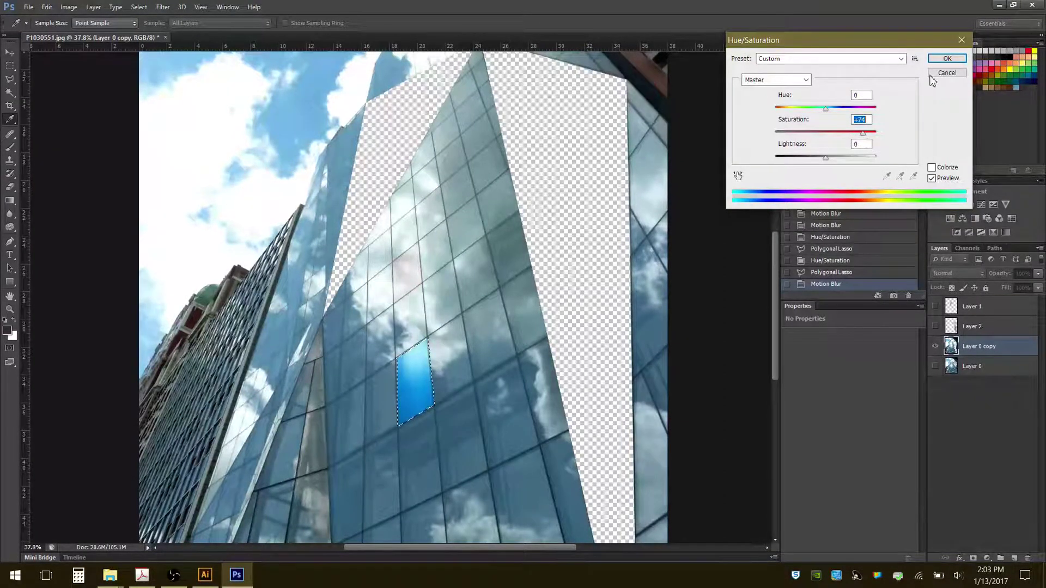
{"action": "key", "text": "Return"}
{"action": "key", "text": "l"}
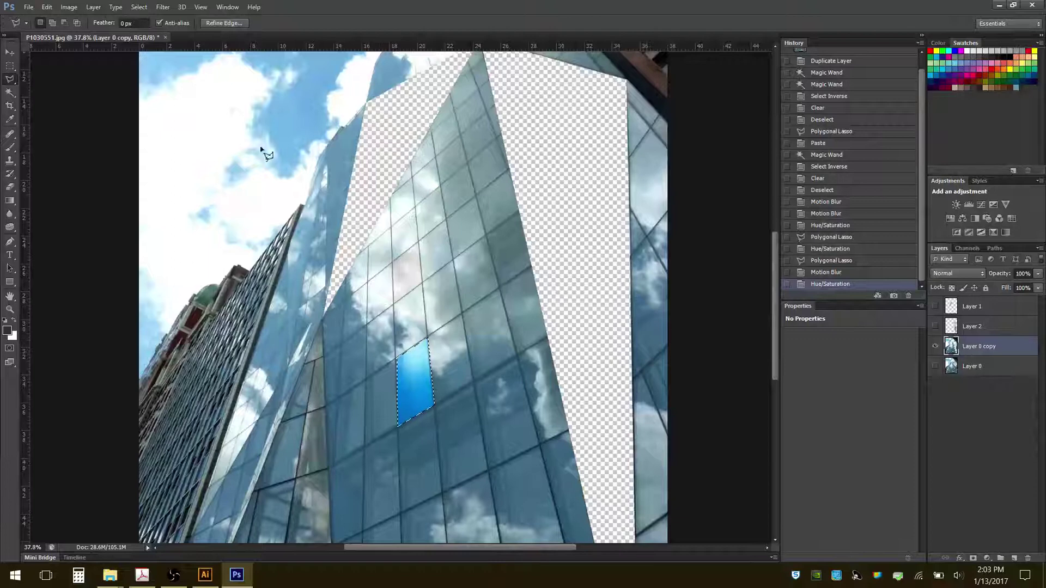
Step: Inspect the altered panes against the surrounding facade, and clear the pane selection
{"action": "scroll", "coordinate": [381, 294], "scroll_direction": "up", "scroll_amount": 1}
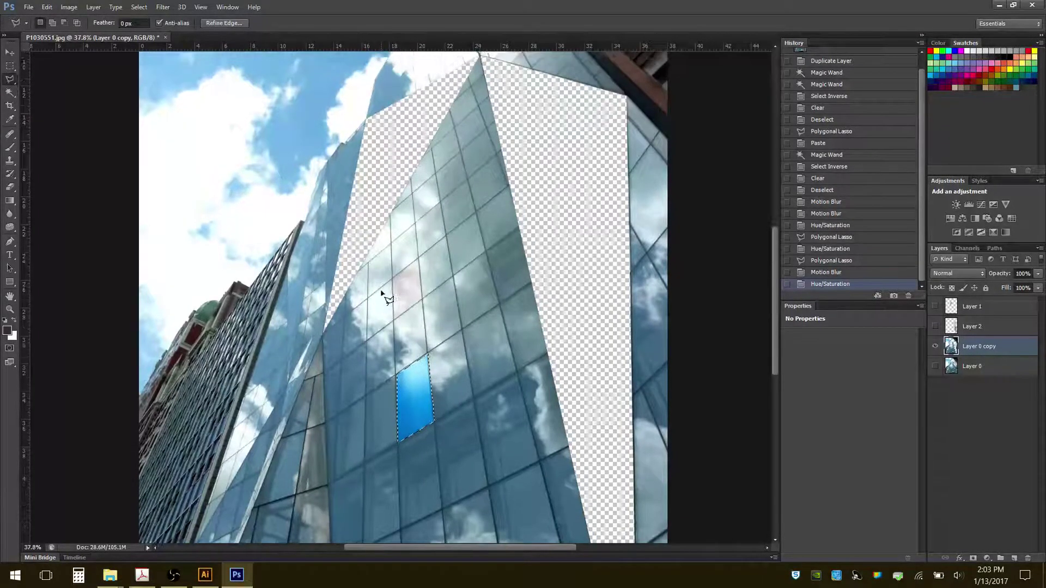
{"action": "scroll", "coordinate": [381, 294], "scroll_direction": "up", "scroll_amount": 4}
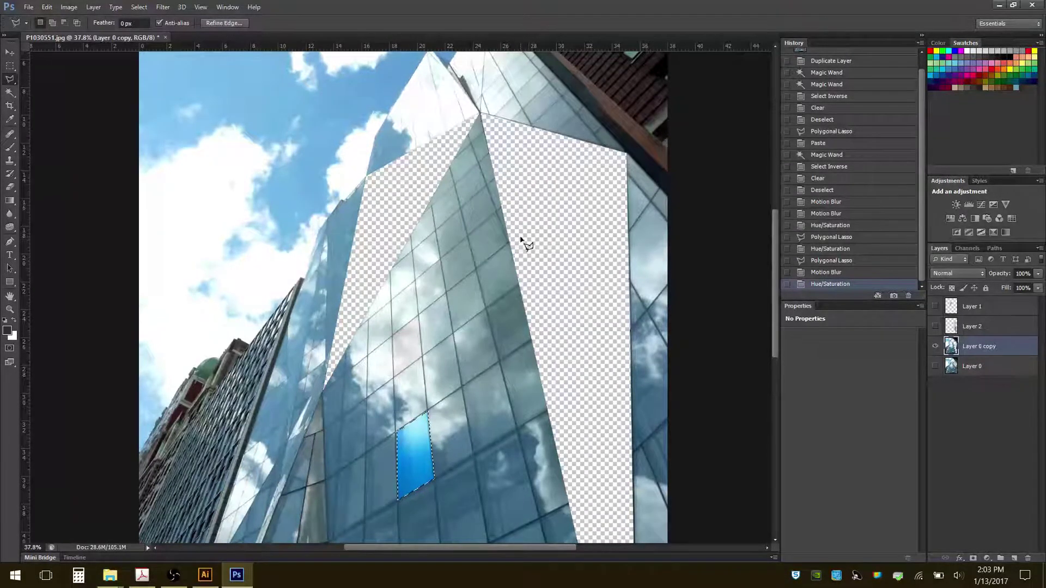
{"action": "scroll", "coordinate": [528, 246], "scroll_direction": "down", "scroll_amount": 1}
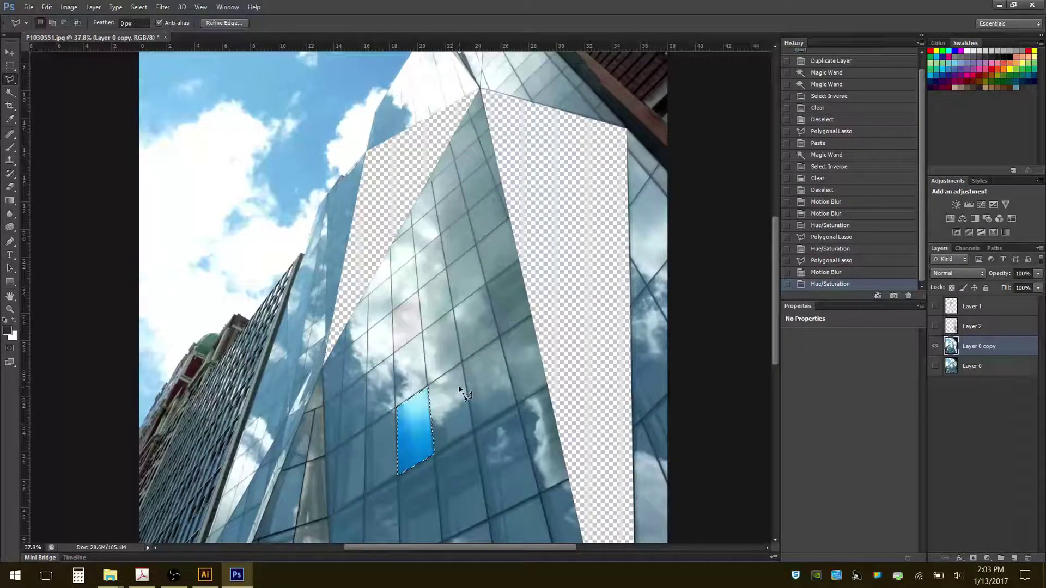
{"action": "scroll", "coordinate": [458, 298], "scroll_direction": "down", "scroll_amount": 2}
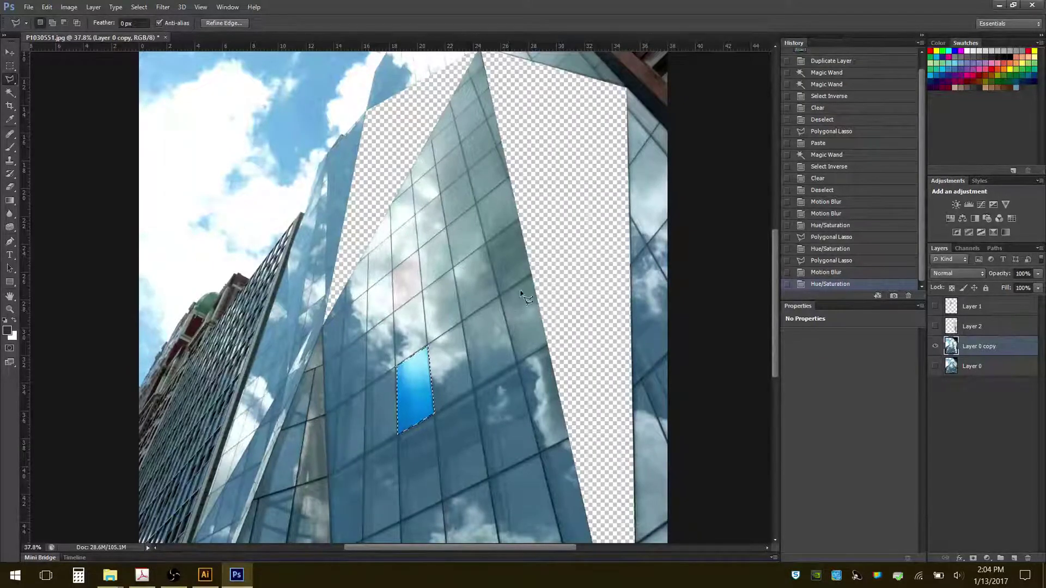
{"action": "left_click", "coordinate": [550, 273]}
{"action": "key", "text": "Escape"}
{"action": "key", "text": "ctrl+d"}
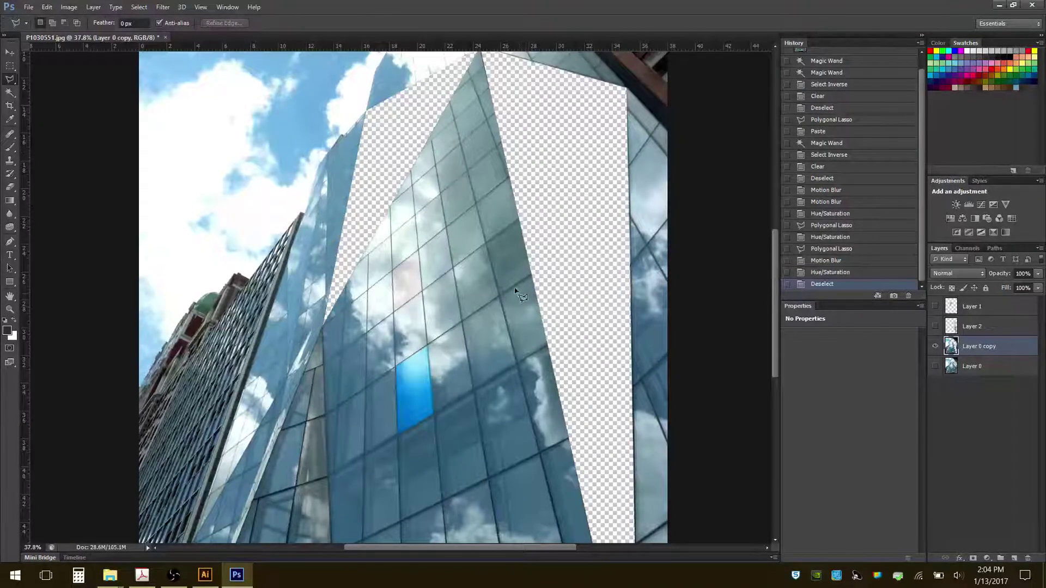
Step: Switch to the Skies folder in File Explorer to browse replacement sky images
{"action": "scroll", "coordinate": [512, 313], "scroll_direction": "up", "scroll_amount": 1}
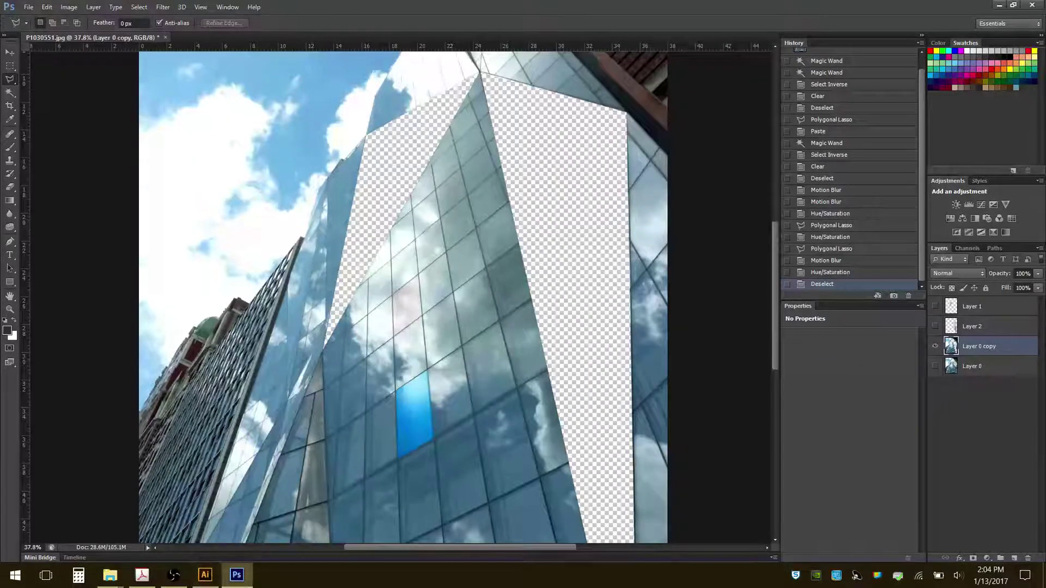
{"action": "mouse_move", "coordinate": [119, 582]}
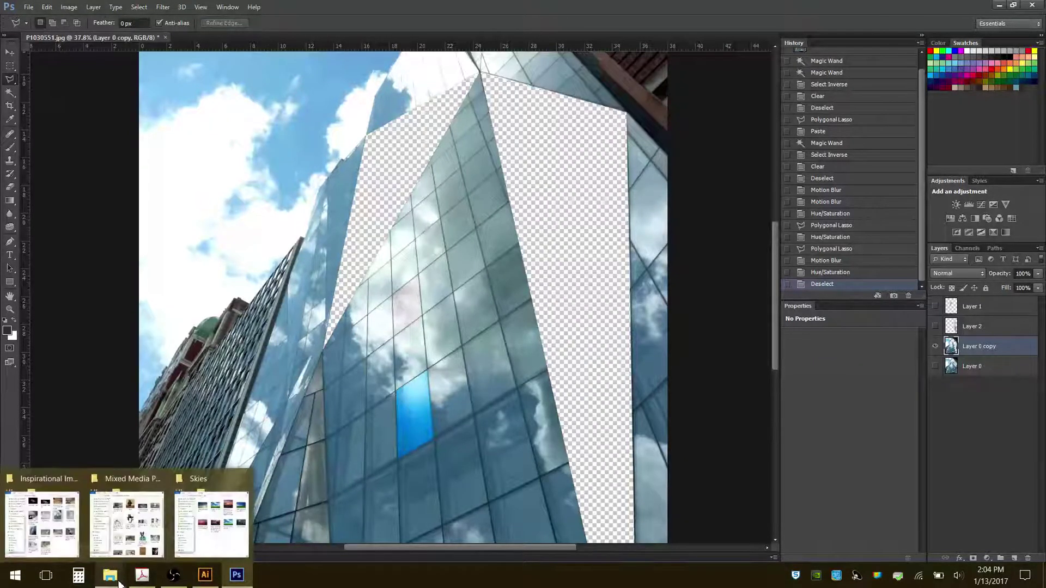
{"action": "left_click", "coordinate": [214, 525]}
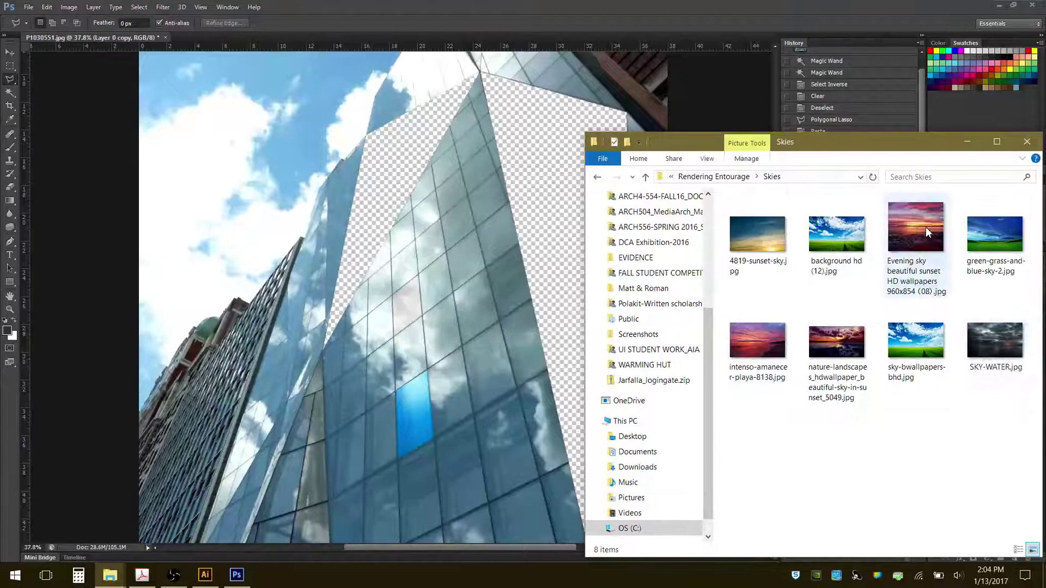
Step: Place the sunset image intenso-amanecer-playa-8138.jpg from the Skies folder into the building document above Layer 0 copy
{"action": "mouse_move", "coordinate": [926, 227]}
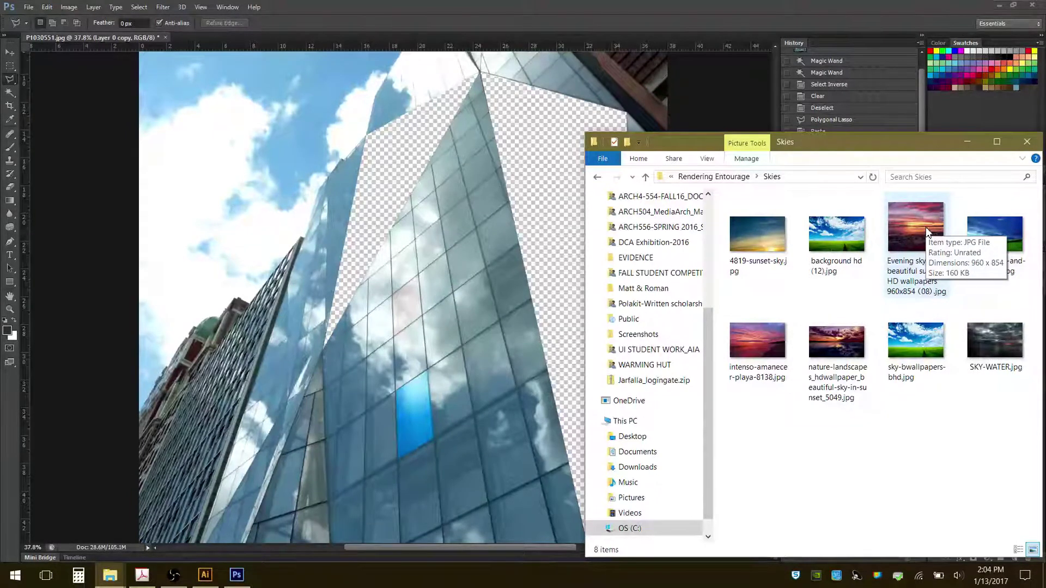
{"action": "left_click", "coordinate": [757, 343]}
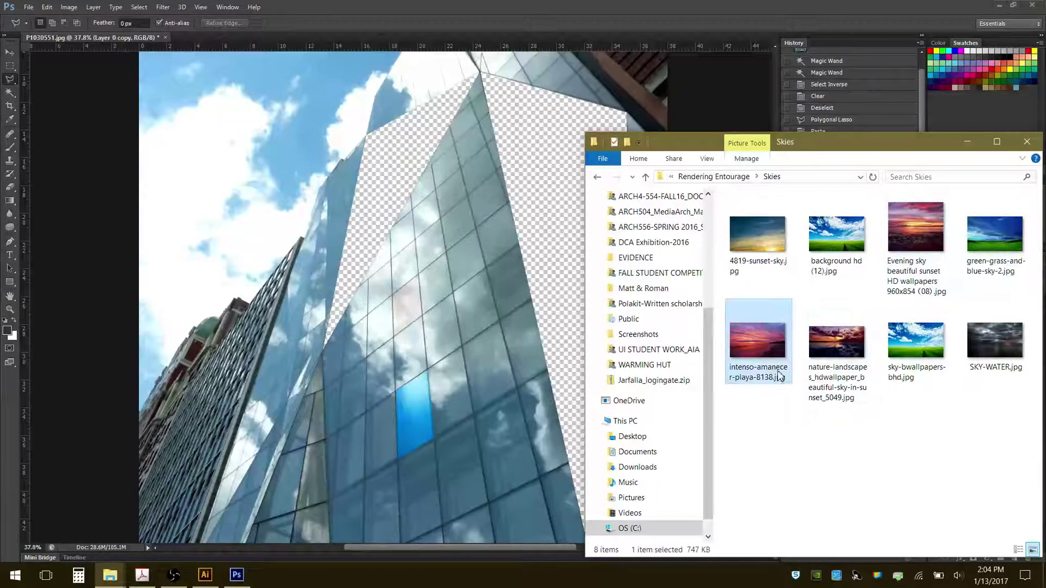
{"action": "mouse_move", "coordinate": [755, 343]}
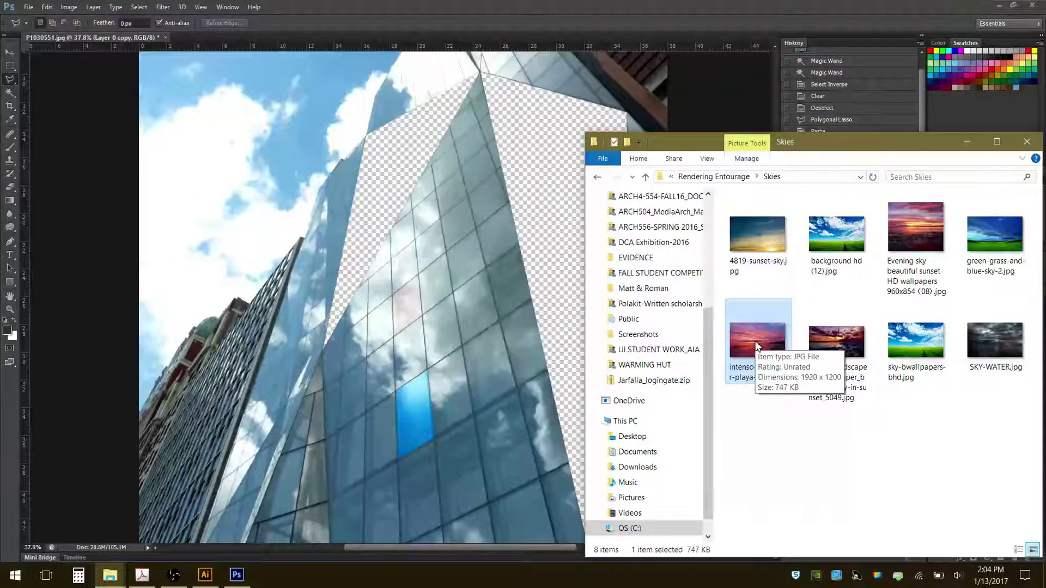
{"action": "left_click_drag", "start_coordinate": [756, 342], "coordinate": [401, 335]}
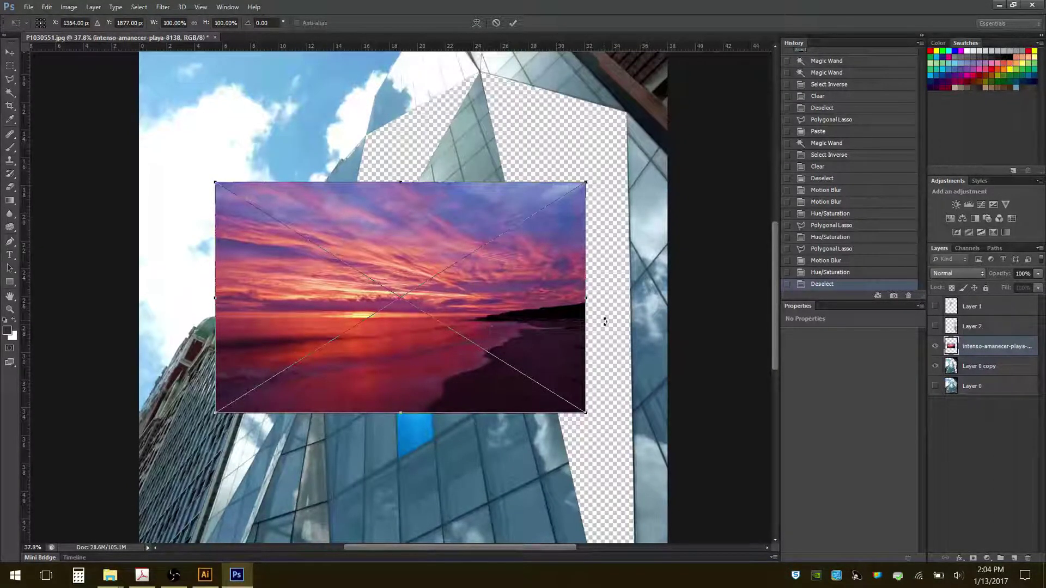
{"action": "key", "text": "Return"}
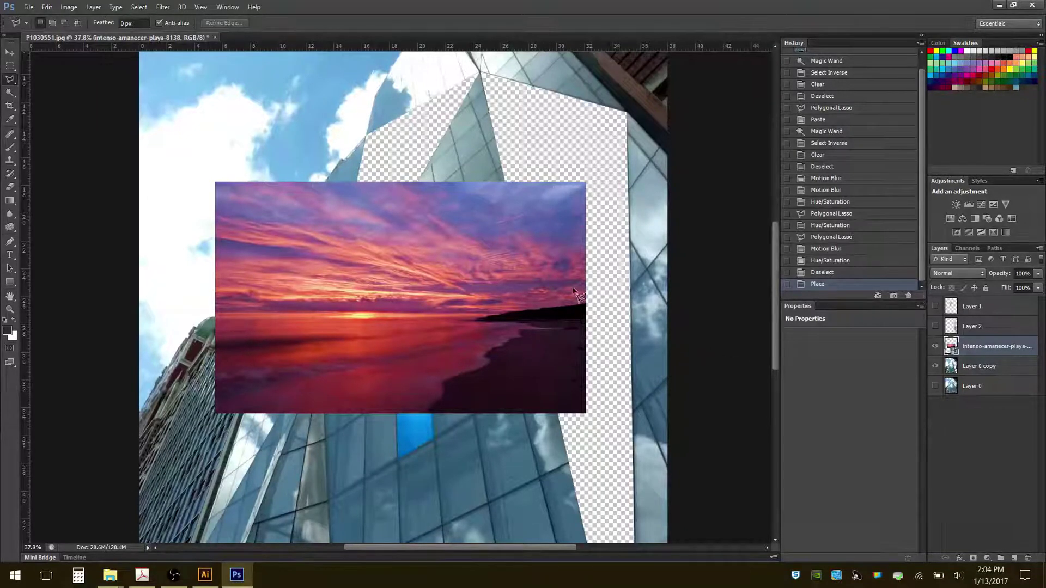
Step: Reorder the placed sunset layer beneath Layer 0 copy and shift it up behind the transparent facade openings
{"action": "left_click_drag", "start_coordinate": [977, 350], "coordinate": [980, 378]}
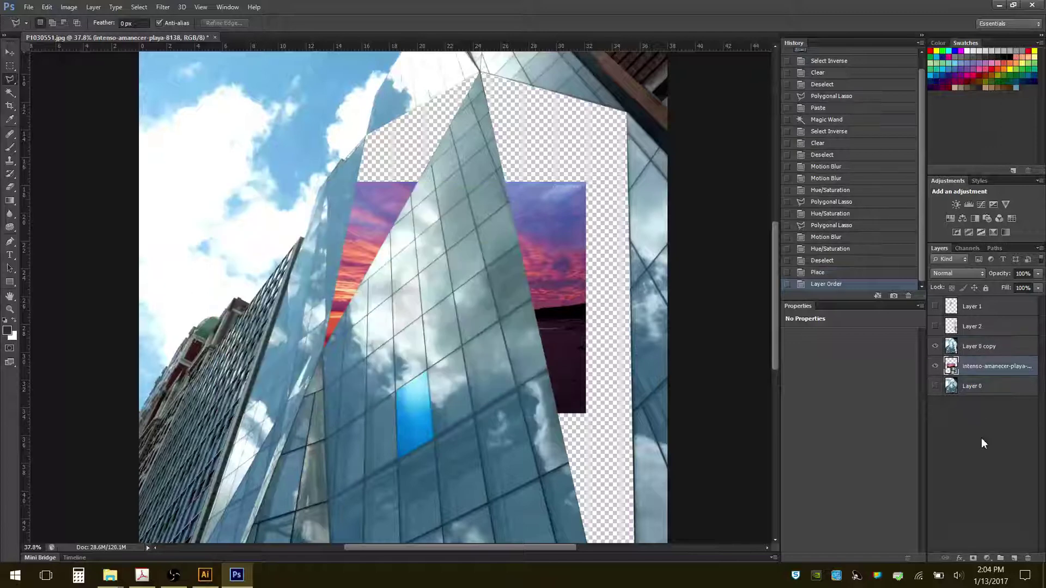
{"action": "left_click", "coordinate": [493, 304]}
{"action": "key", "text": "Escape"}
{"action": "key", "text": "v"}
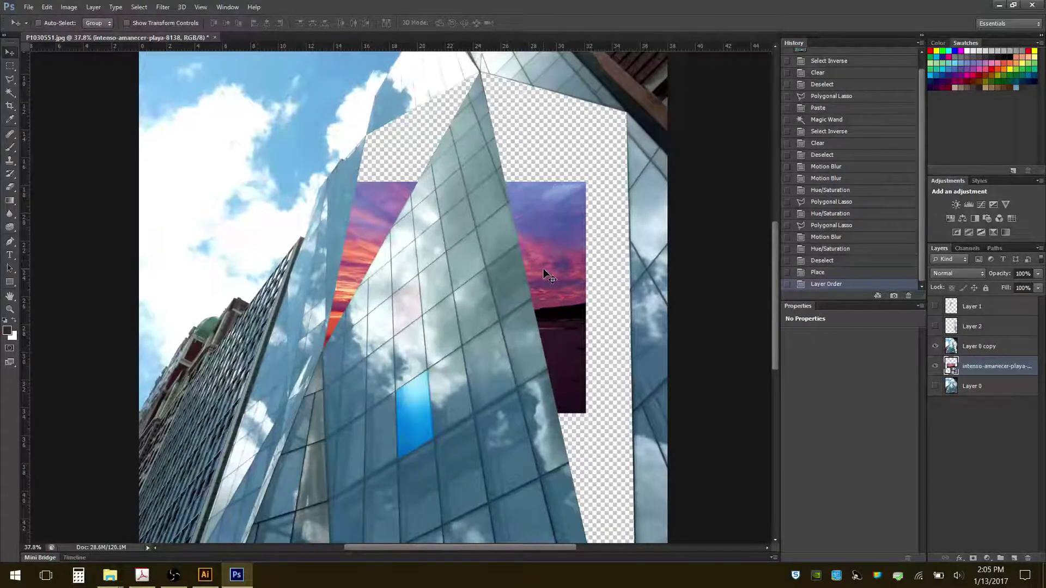
{"action": "left_click_drag", "start_coordinate": [545, 275], "coordinate": [623, 166]}
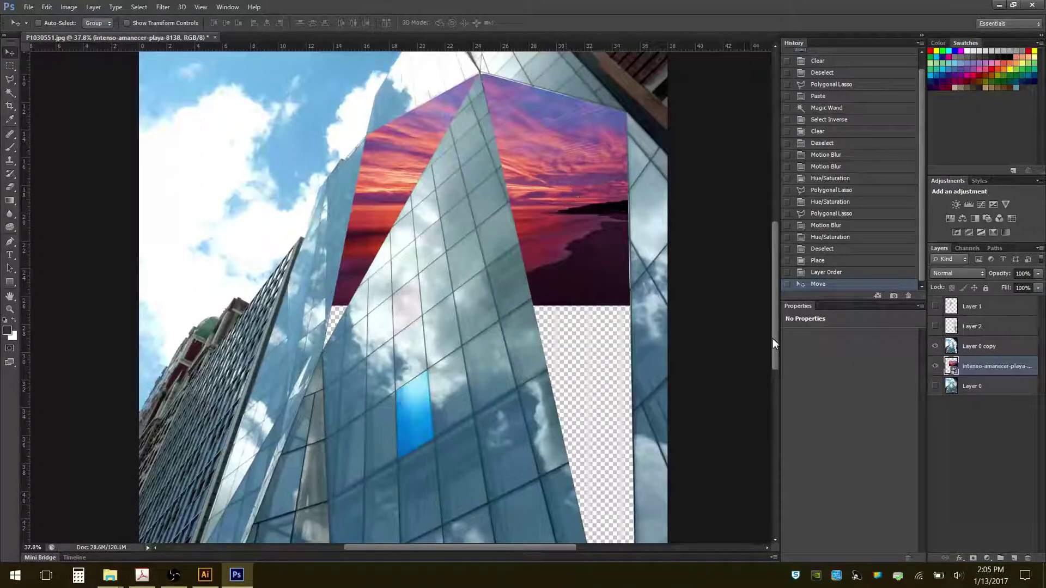
Step: Open the Motion Blur filter for the placed sunset layer and cancel it without applying
{"action": "left_click", "coordinate": [168, 9]}
{"action": "mouse_move", "coordinate": [190, 139]}
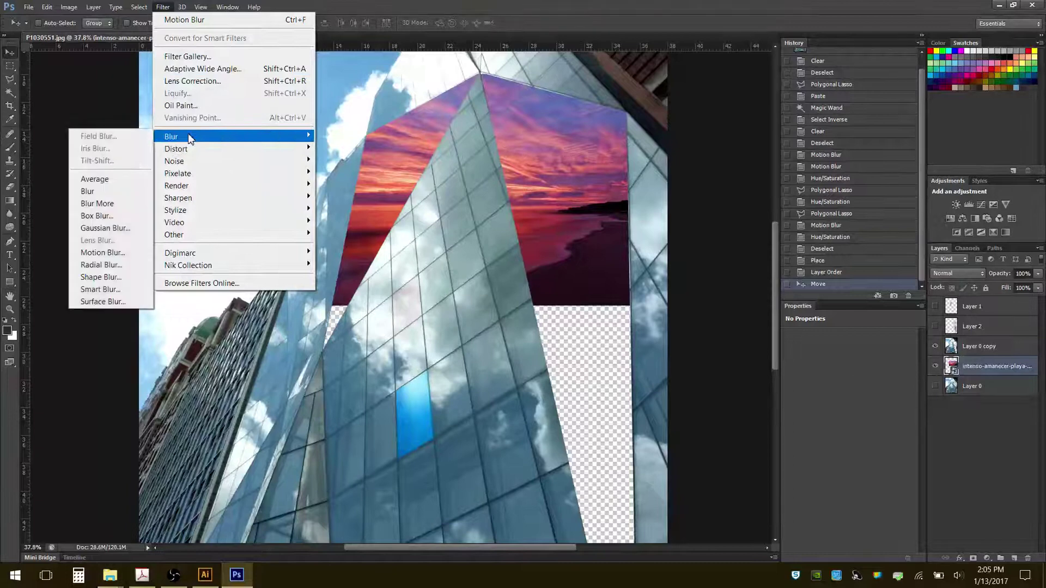
{"action": "left_click", "coordinate": [104, 252]}
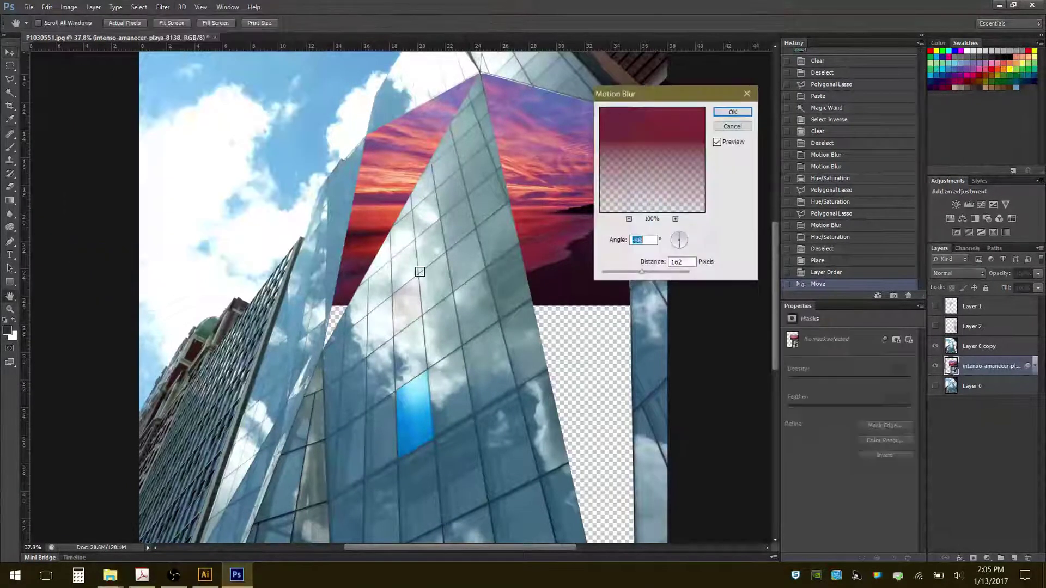
{"action": "left_click", "coordinate": [732, 126]}
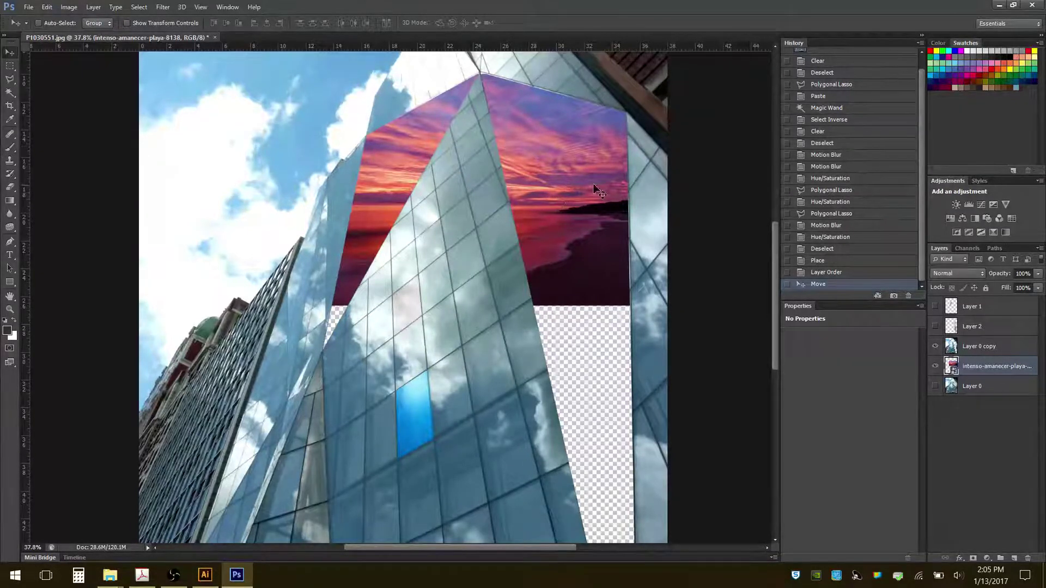
Step: Try to delete a small rectangular area of the placed sunset image, and revert the document to before its placement
{"action": "key", "text": "m"}
{"action": "left_click_drag", "start_coordinate": [559, 173], "coordinate": [594, 209]}
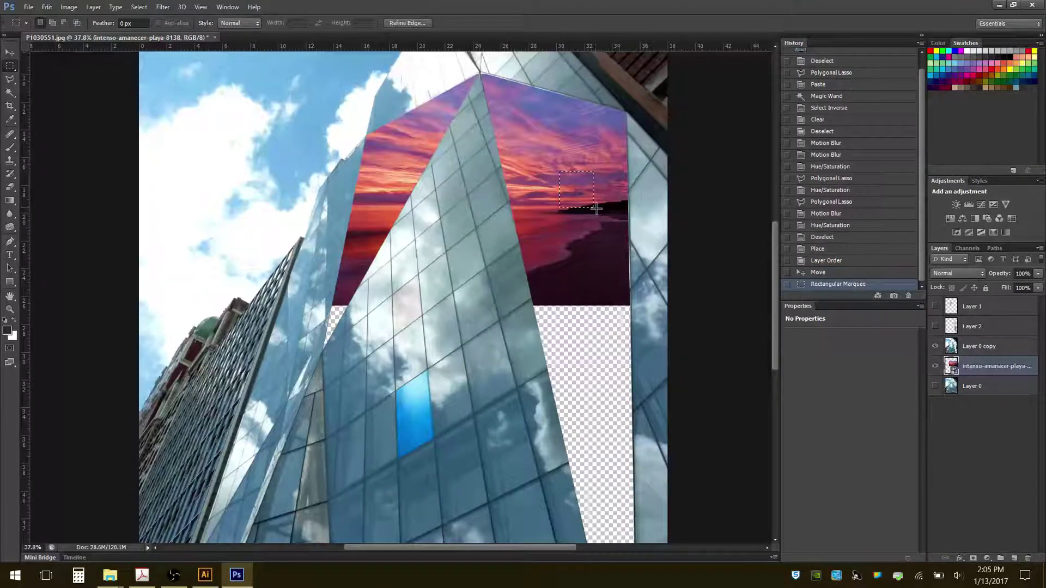
{"action": "key", "text": "Delete"}
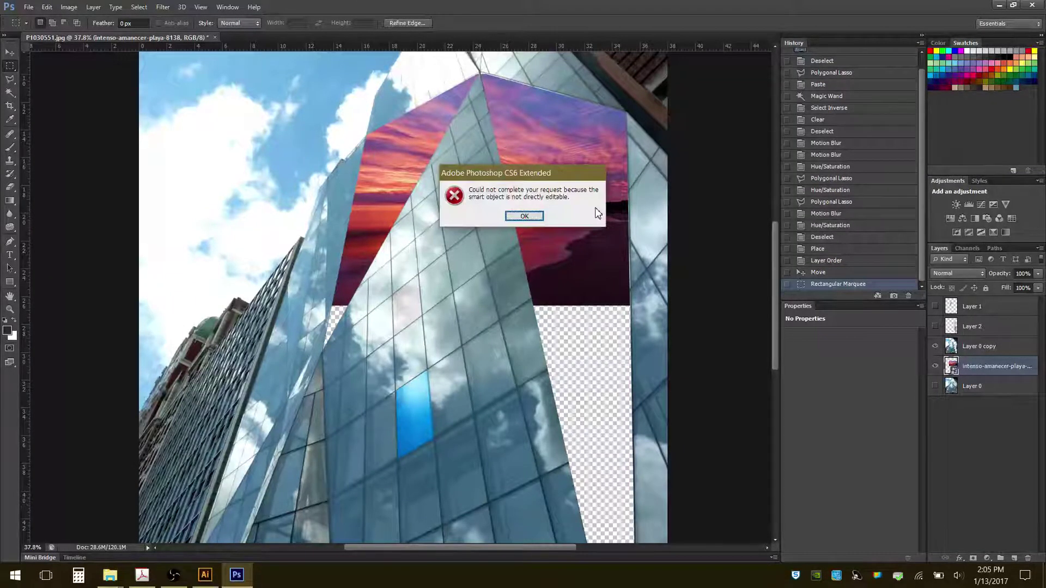
{"action": "left_click_drag", "start_coordinate": [583, 176], "coordinate": [578, 227]}
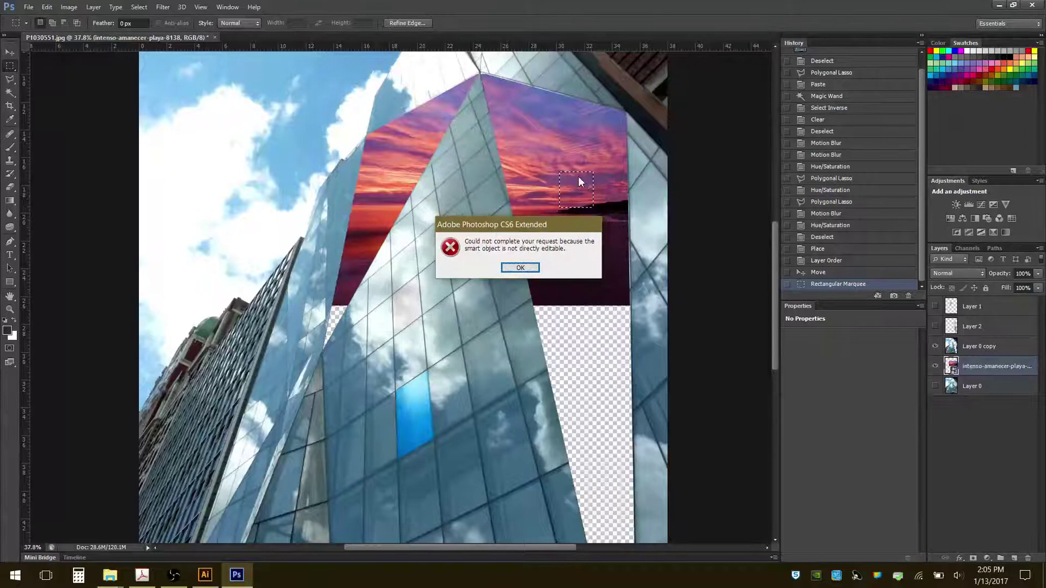
{"action": "left_click", "coordinate": [529, 268]}
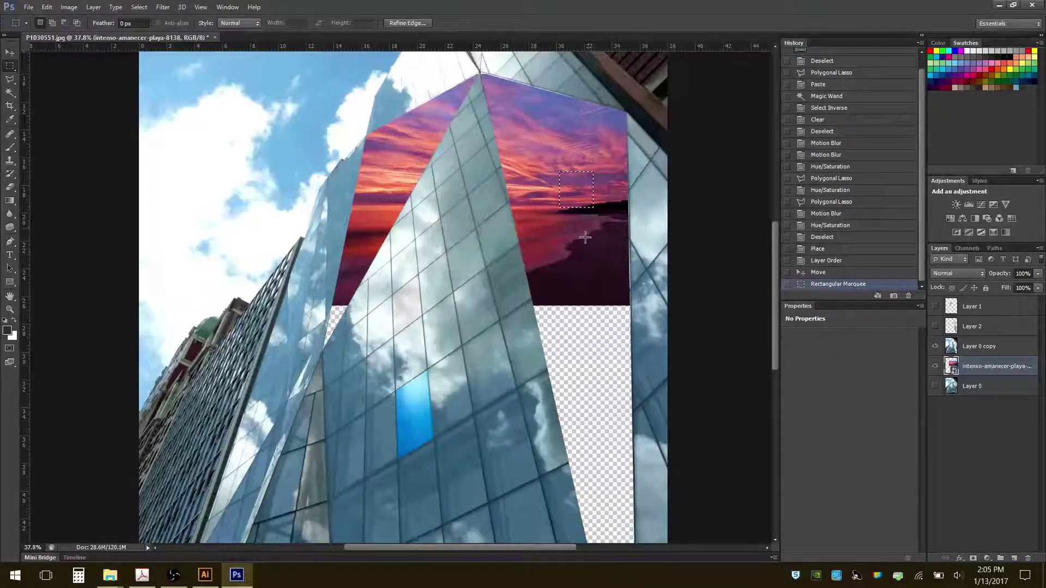
{"action": "left_click", "coordinate": [592, 207]}
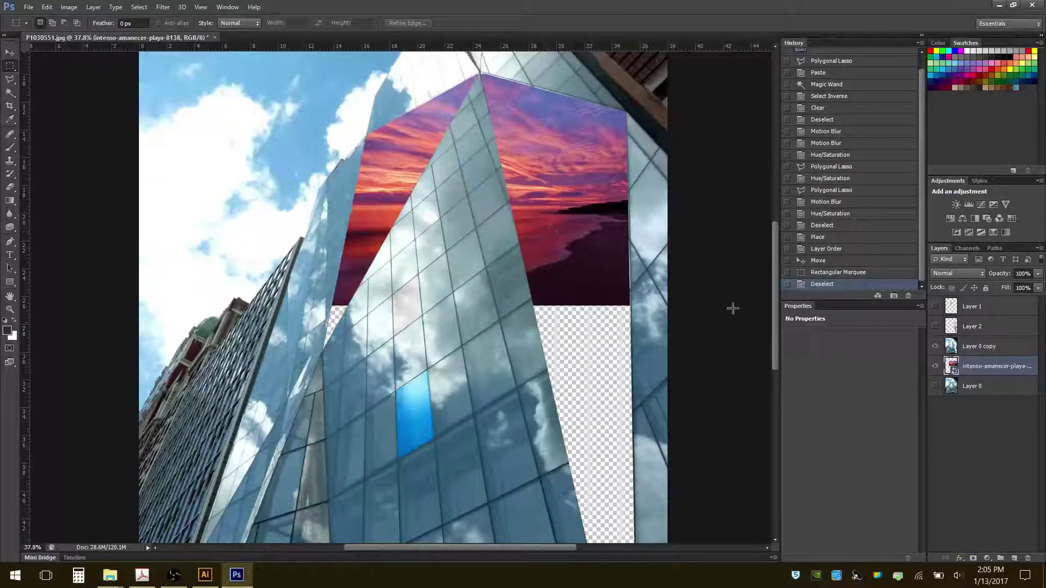
{"action": "left_click", "coordinate": [823, 226]}
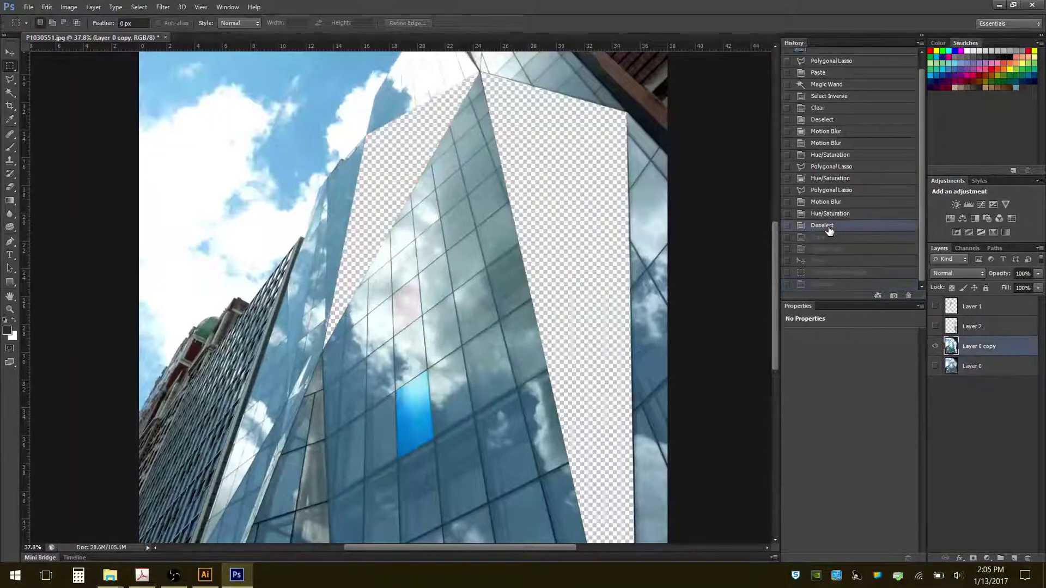
Step: Open intenso-amanecer-playa-8138.jpg from the Skies folder as a separate Photoshop document
{"action": "mouse_move", "coordinate": [114, 581]}
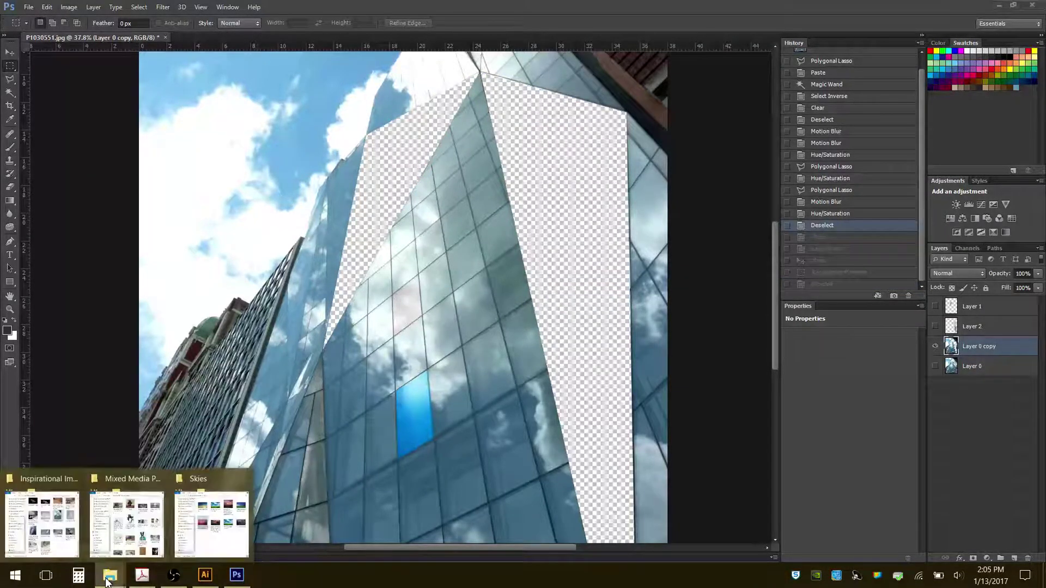
{"action": "left_click", "coordinate": [215, 515]}
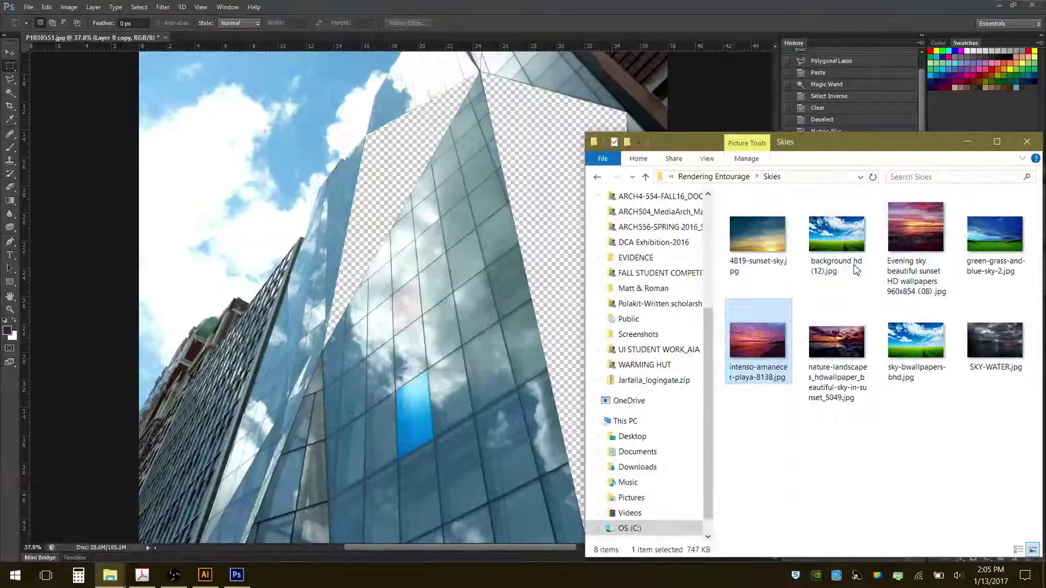
{"action": "left_click_drag", "start_coordinate": [503, 217], "coordinate": [416, 36]}
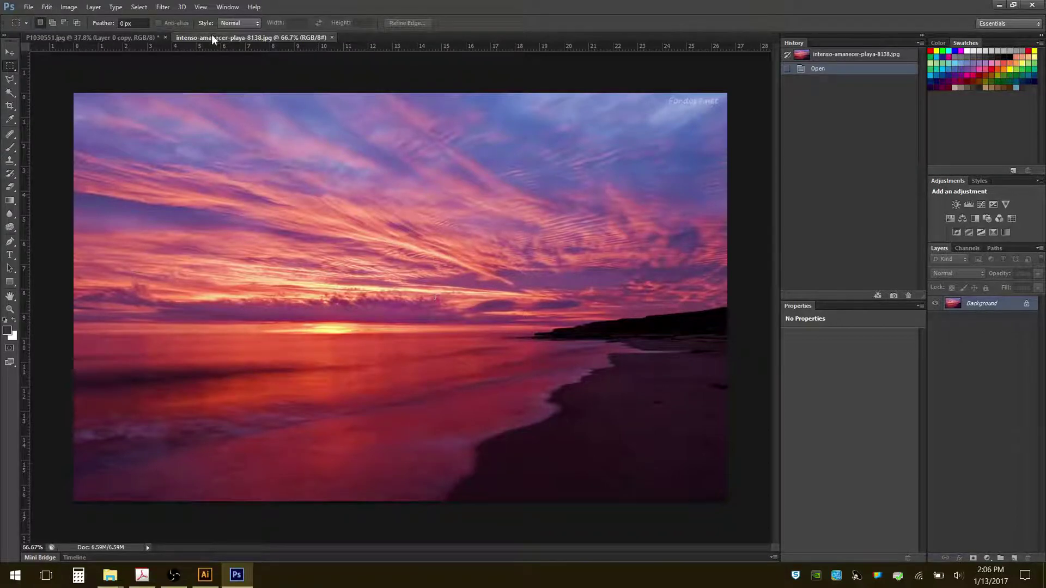
Step: Float the sunset document, copy its Background layer into the building document, and close the sunset document
{"action": "left_click_drag", "start_coordinate": [212, 42], "coordinate": [104, 371]}
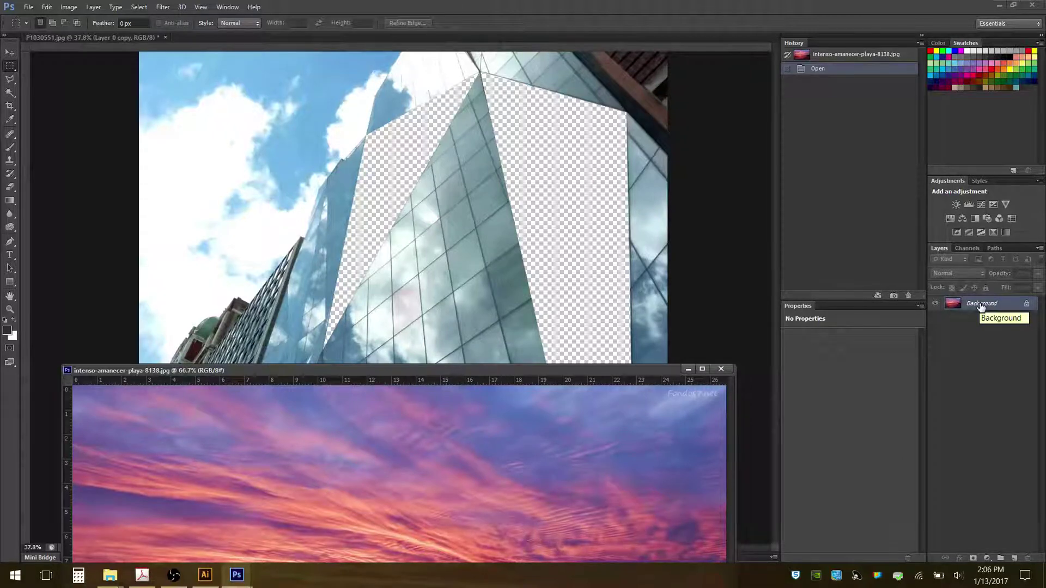
{"action": "left_click_drag", "start_coordinate": [980, 308], "coordinate": [489, 263]}
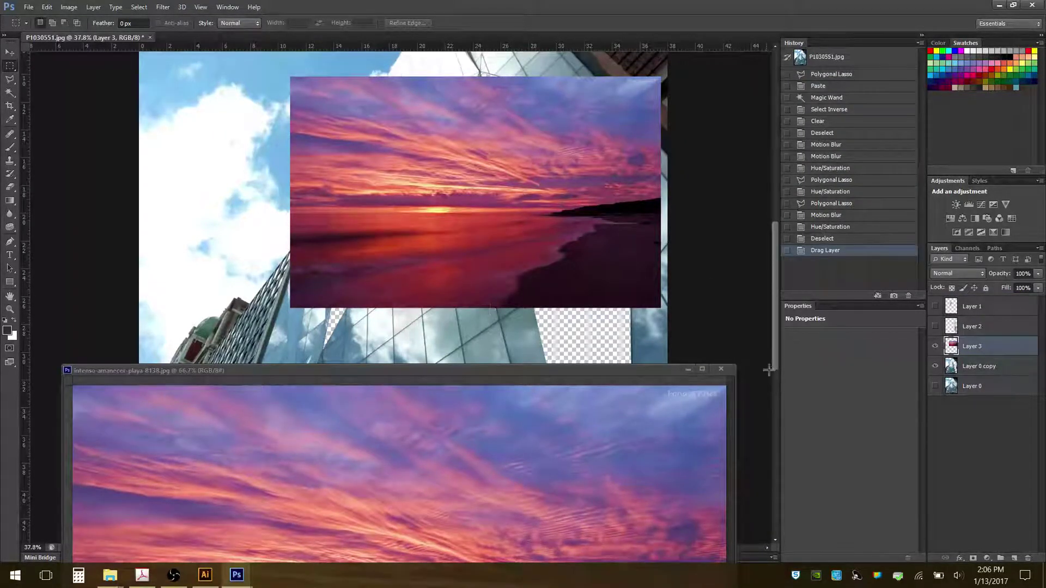
{"action": "left_click", "coordinate": [721, 369]}
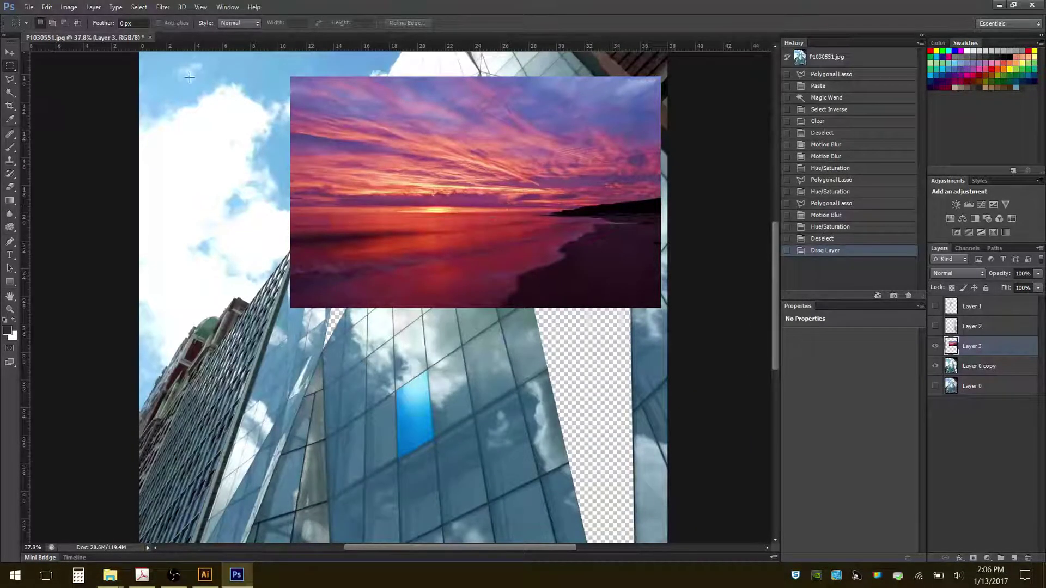
Step: Show transform controls for the sunset layer and stretch it downward to about 93% width and 409% height
{"action": "left_click", "coordinate": [10, 52]}
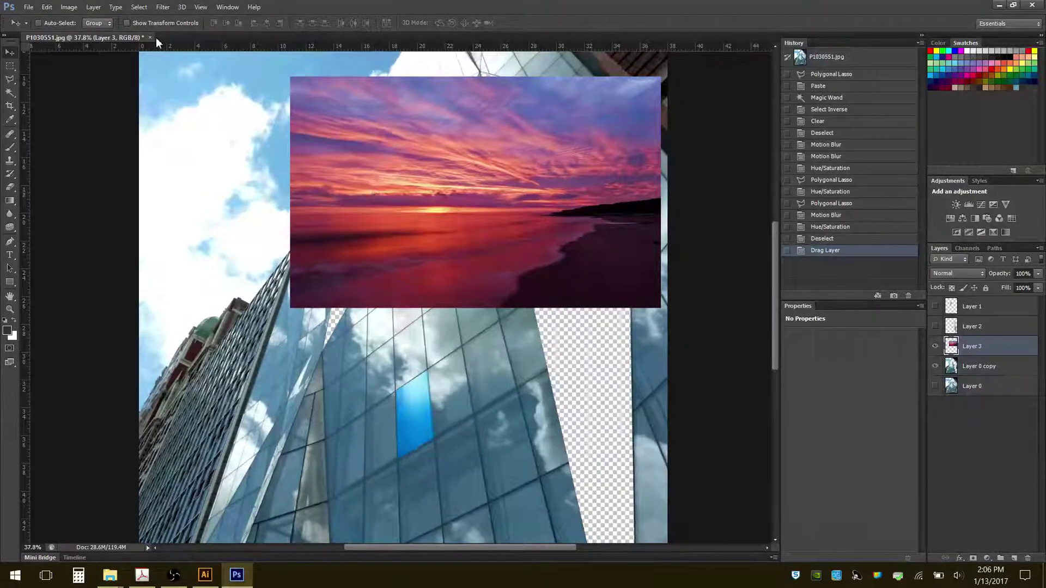
{"action": "left_click", "coordinate": [126, 22]}
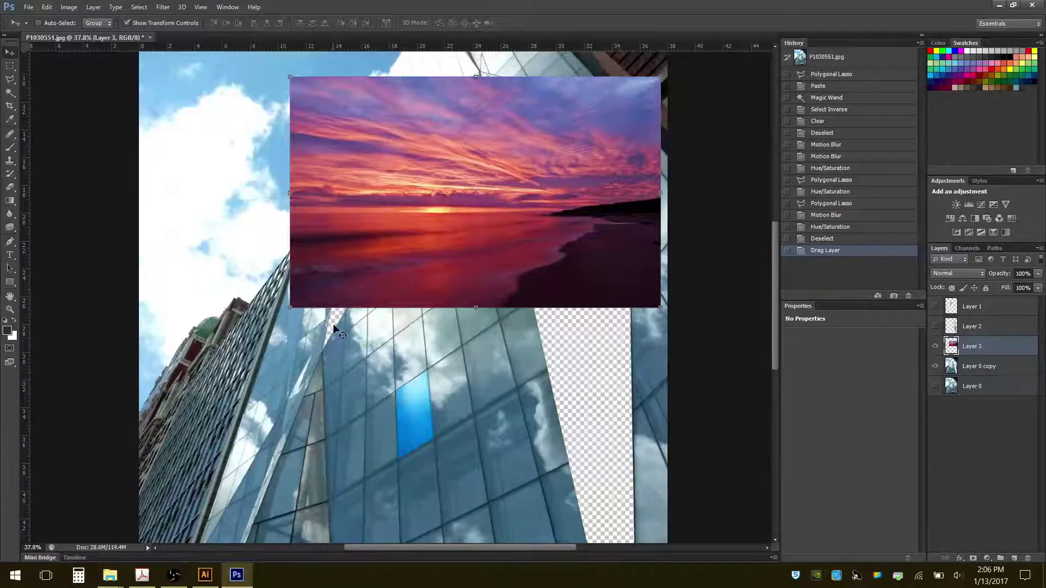
{"action": "mouse_move", "coordinate": [292, 310]}
{"action": "left_mouse_down"}
{"action": "mouse_move", "coordinate": [238, 372]}
{"action": "mouse_move", "coordinate": [260, 371]}
{"action": "mouse_move", "coordinate": [334, 461]}
{"action": "mouse_move", "coordinate": [194, 314]}
{"action": "mouse_move", "coordinate": [215, 455]}
{"action": "mouse_move", "coordinate": [207, 520]}
{"action": "mouse_move", "coordinate": [175, 534]}
{"action": "mouse_move", "coordinate": [164, 564]}
{"action": "mouse_move", "coordinate": [186, 444]}
{"action": "mouse_move", "coordinate": [294, 319]}
{"action": "mouse_move", "coordinate": [242, 313]}
{"action": "mouse_move", "coordinate": [246, 550]}
{"action": "mouse_move", "coordinate": [264, 458]}
{"action": "mouse_move", "coordinate": [256, 520]}
{"action": "mouse_move", "coordinate": [223, 523]}
{"action": "mouse_move", "coordinate": [243, 540]}
{"action": "mouse_move", "coordinate": [284, 304]}
{"action": "left_mouse_up"}
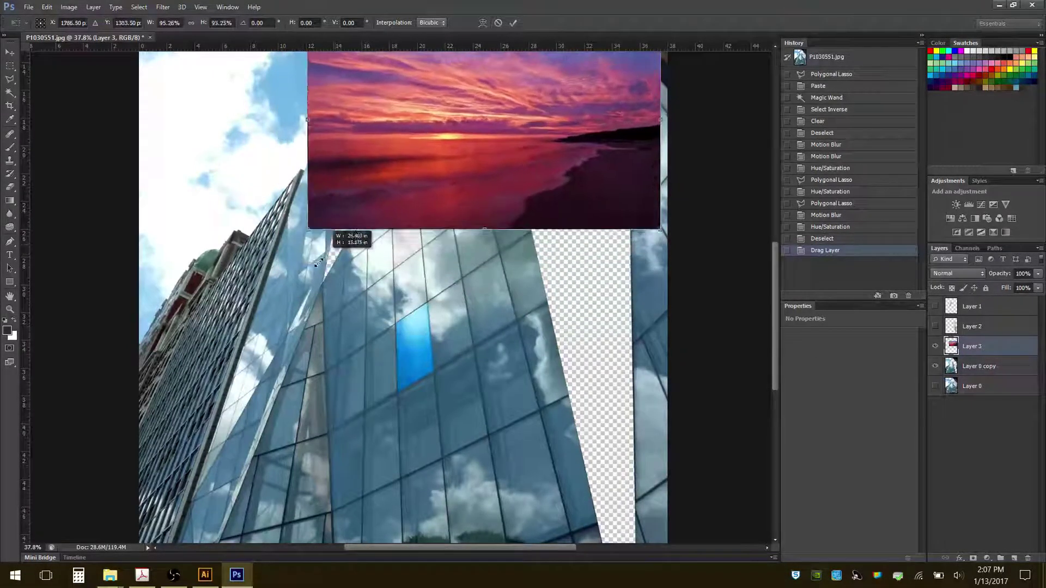
{"action": "left_click_drag", "start_coordinate": [317, 263], "coordinate": [258, 234]}
{"action": "left_click_drag", "start_coordinate": [364, 178], "coordinate": [314, 211]}
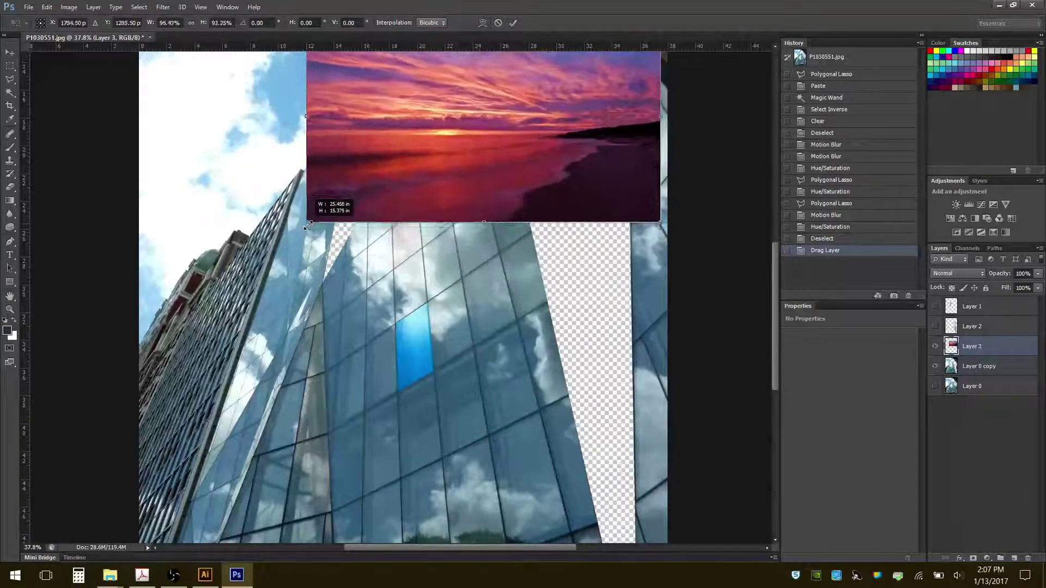
{"action": "left_click_drag", "start_coordinate": [308, 224], "coordinate": [336, 515]}
{"action": "left_click_drag", "start_coordinate": [334, 490], "coordinate": [313, 512]}
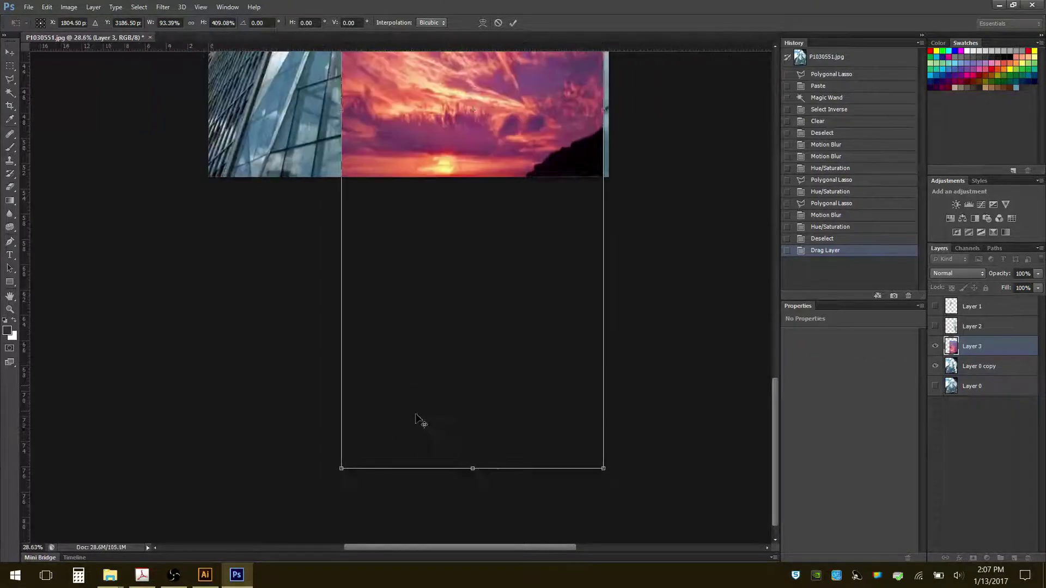
Step: Enlarge the sunset layer to about 164% width and 572% height across the facade openings, and order it beneath Layer 0 copy
{"action": "scroll", "coordinate": [418, 420], "scroll_direction": "down", "scroll_amount": 3}
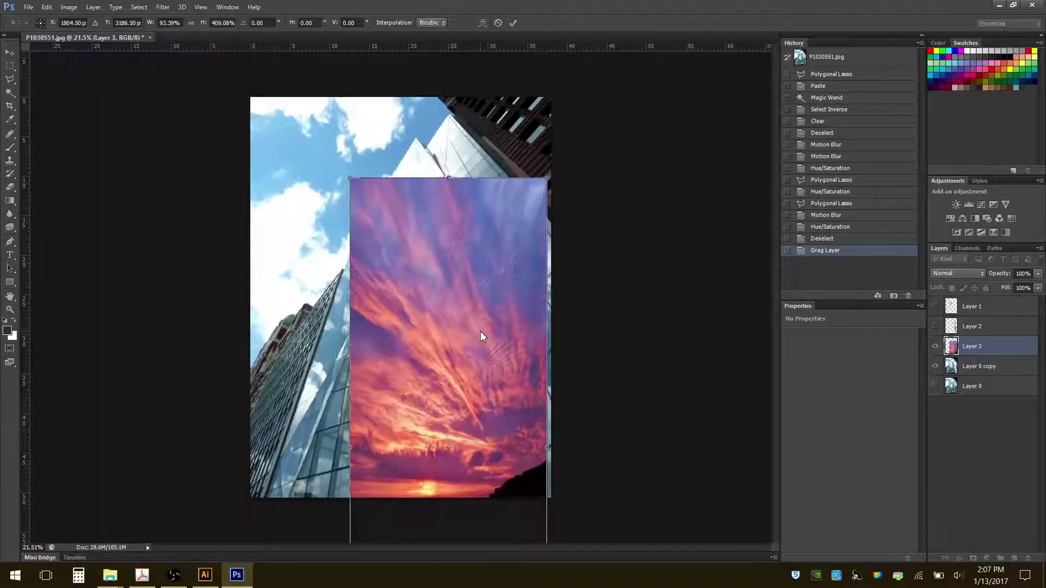
{"action": "left_click_drag", "start_coordinate": [481, 336], "coordinate": [637, 322]}
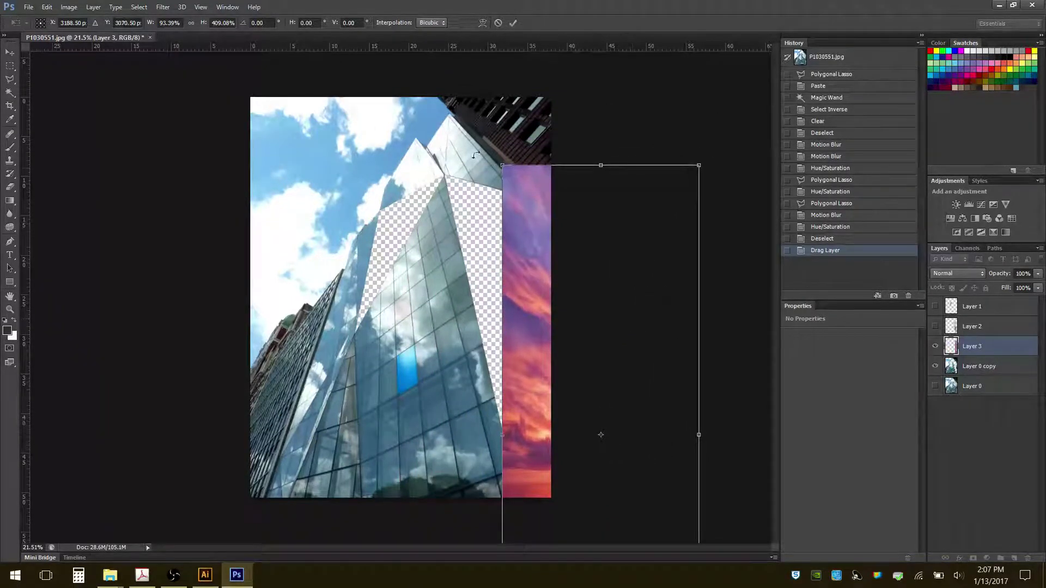
{"action": "left_click_drag", "start_coordinate": [504, 166], "coordinate": [346, 105]}
{"action": "scroll", "coordinate": [439, 294], "scroll_direction": "down", "scroll_amount": 3}
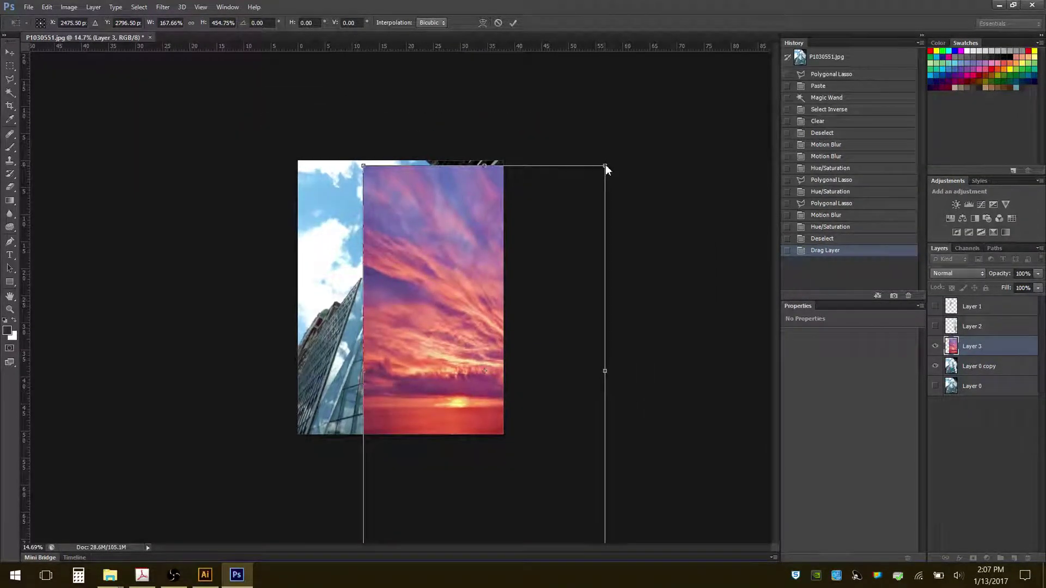
{"action": "left_click_drag", "start_coordinate": [606, 164], "coordinate": [600, 63]}
{"action": "left_click_drag", "start_coordinate": [560, 234], "coordinate": [565, 344]}
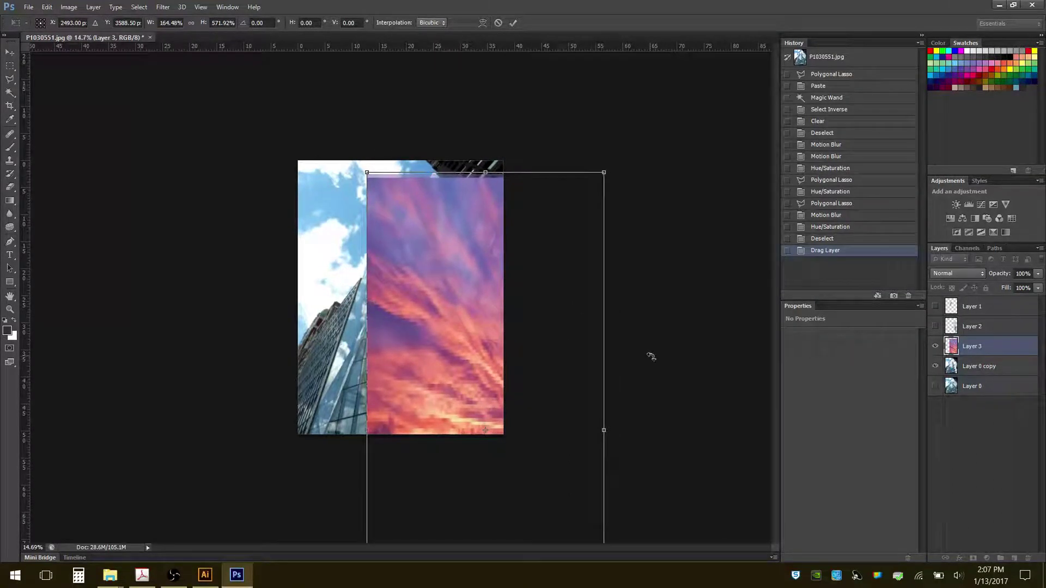
{"action": "key", "text": "Return"}
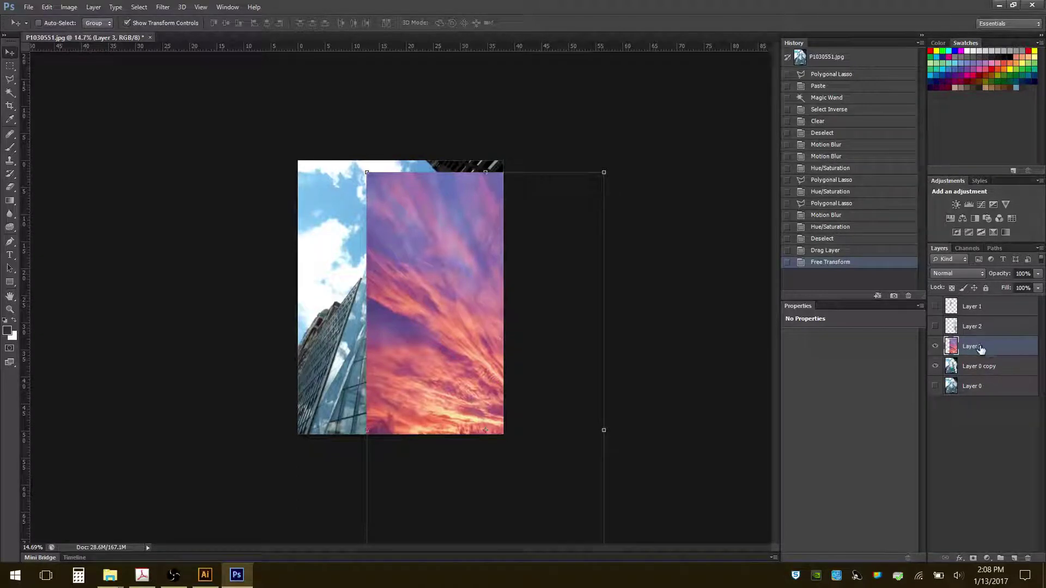
{"action": "left_click_drag", "start_coordinate": [980, 348], "coordinate": [982, 381]}
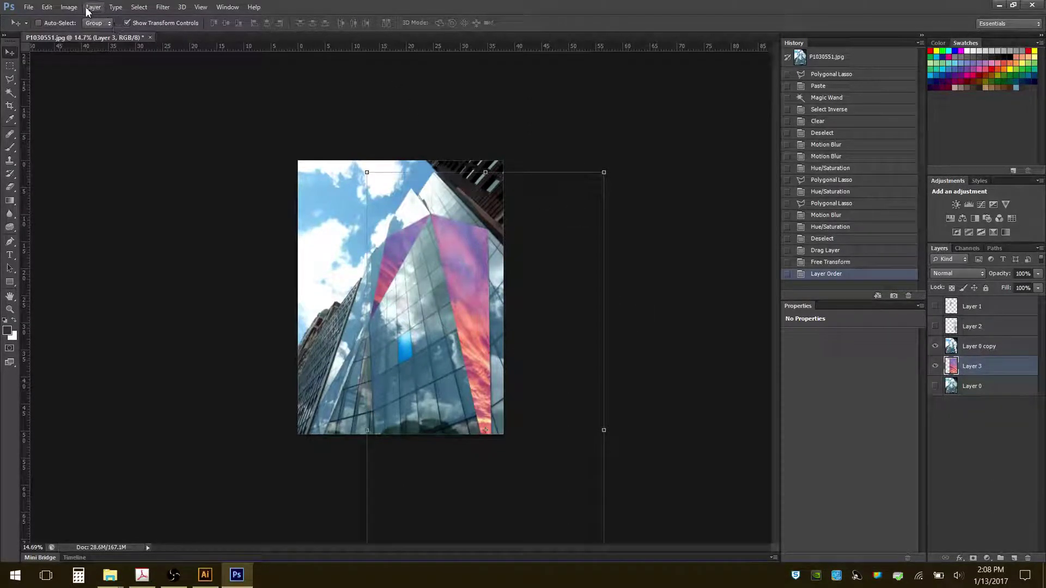
Step: Apply a Hue/Saturation adjustment to the sunset layer, raising its saturation to +62
{"action": "left_click", "coordinate": [69, 7]}
{"action": "mouse_move", "coordinate": [82, 38]}
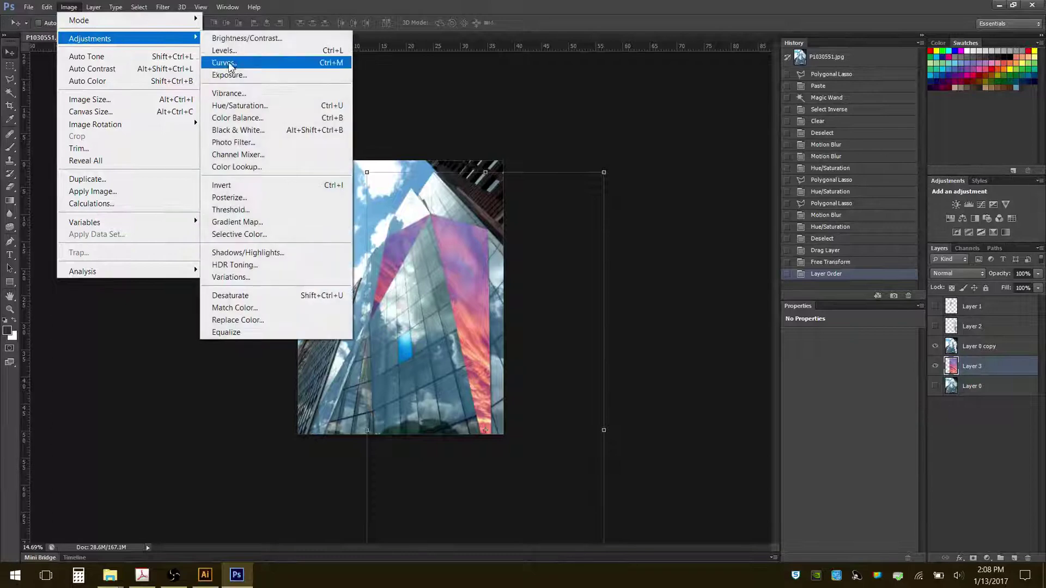
{"action": "left_click", "coordinate": [250, 106]}
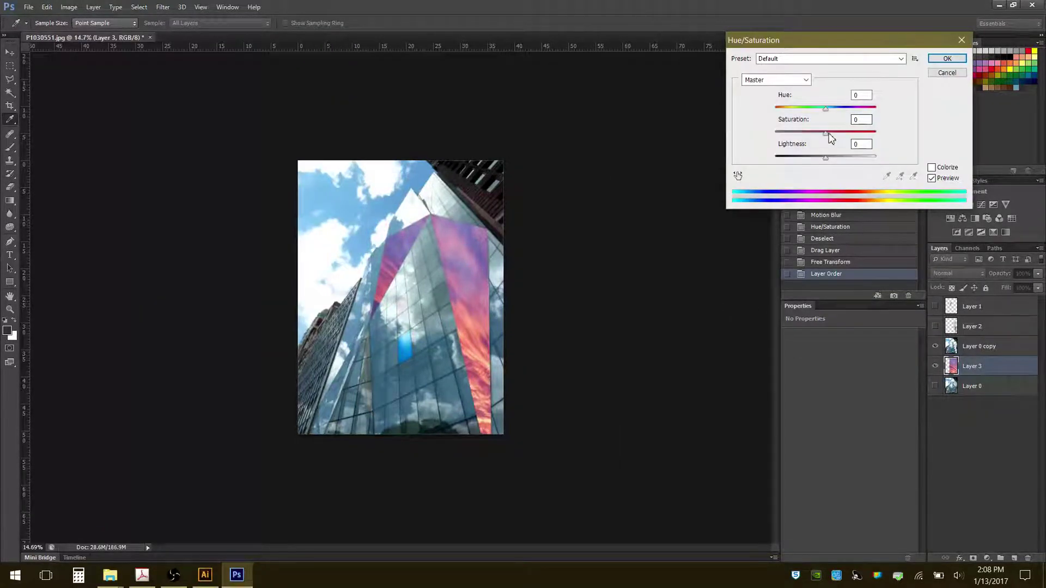
{"action": "left_click_drag", "start_coordinate": [825, 133], "coordinate": [856, 142]}
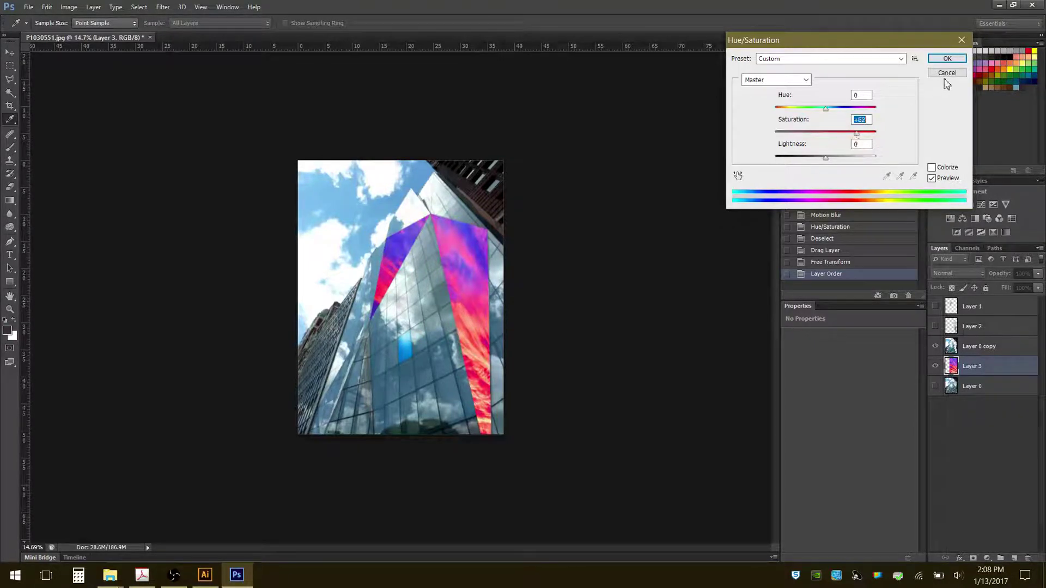
{"action": "left_click", "coordinate": [947, 58]}
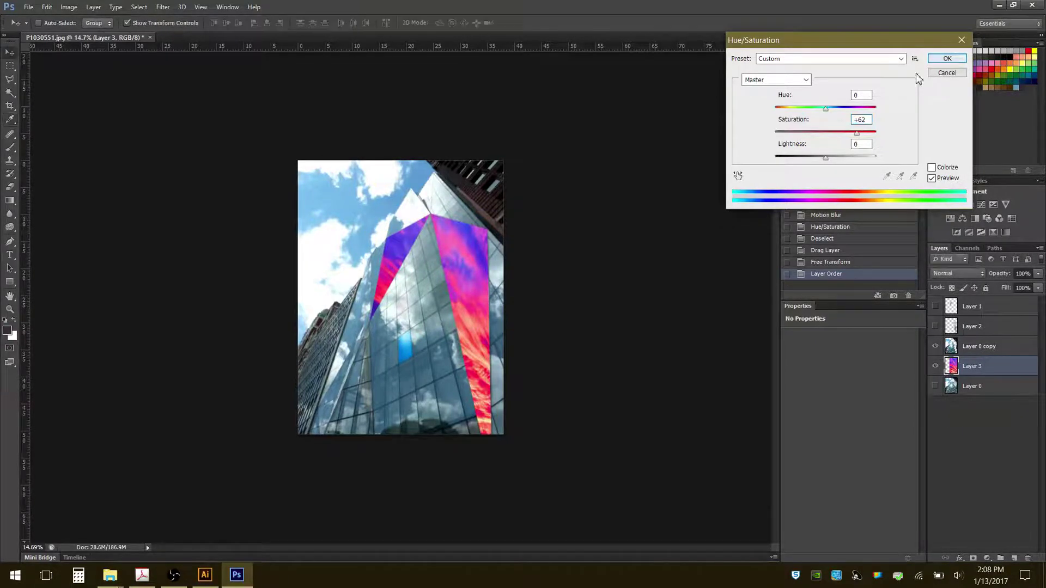
Step: Show Layer 1 and Layer 2 above the building and lower Layer 2's opacity to 52%
{"action": "left_click", "coordinate": [935, 306]}
{"action": "left_click", "coordinate": [934, 325]}
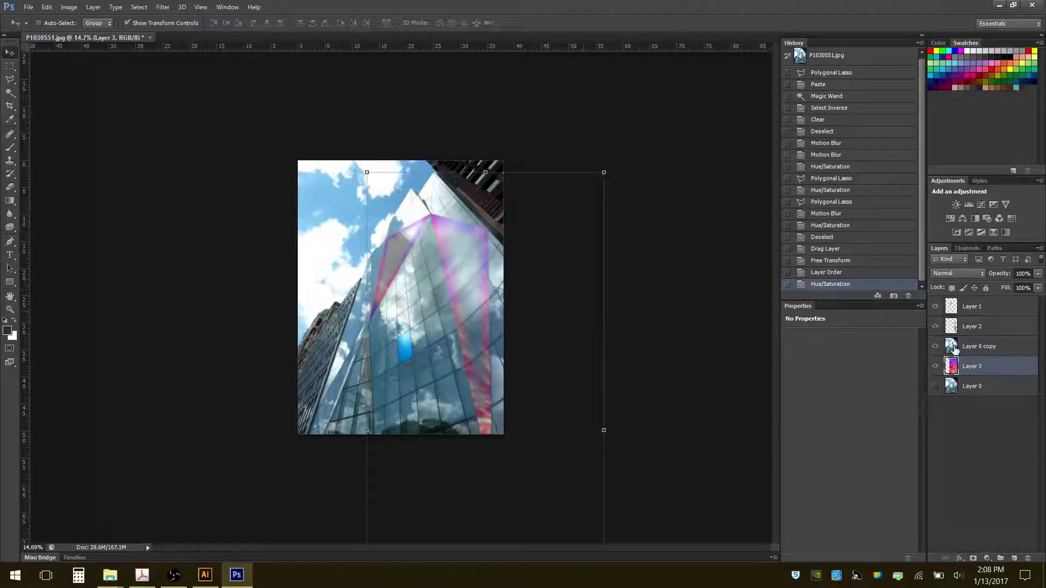
{"action": "left_click", "coordinate": [982, 330]}
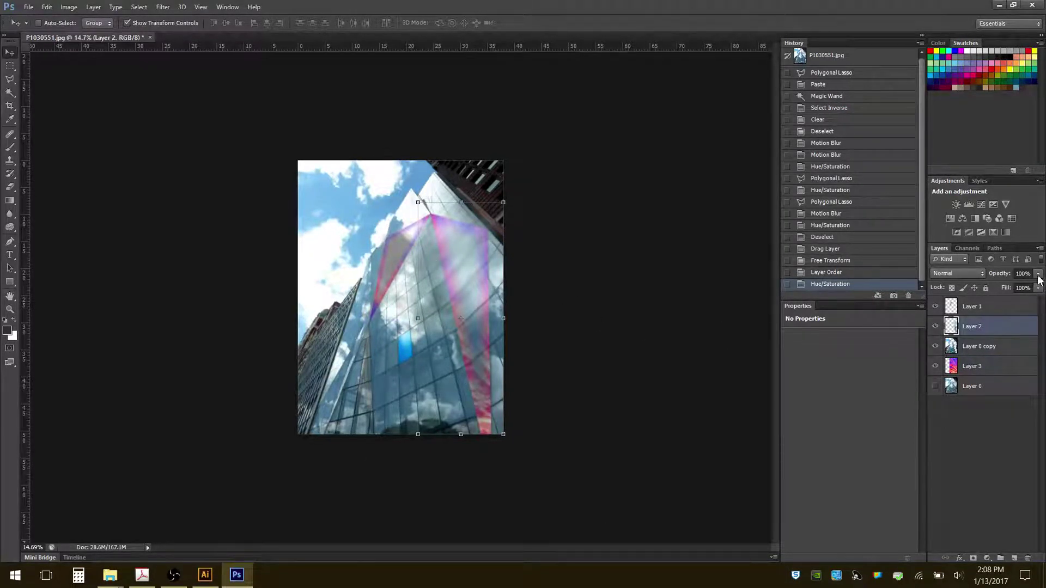
{"action": "left_click", "coordinate": [1038, 275]}
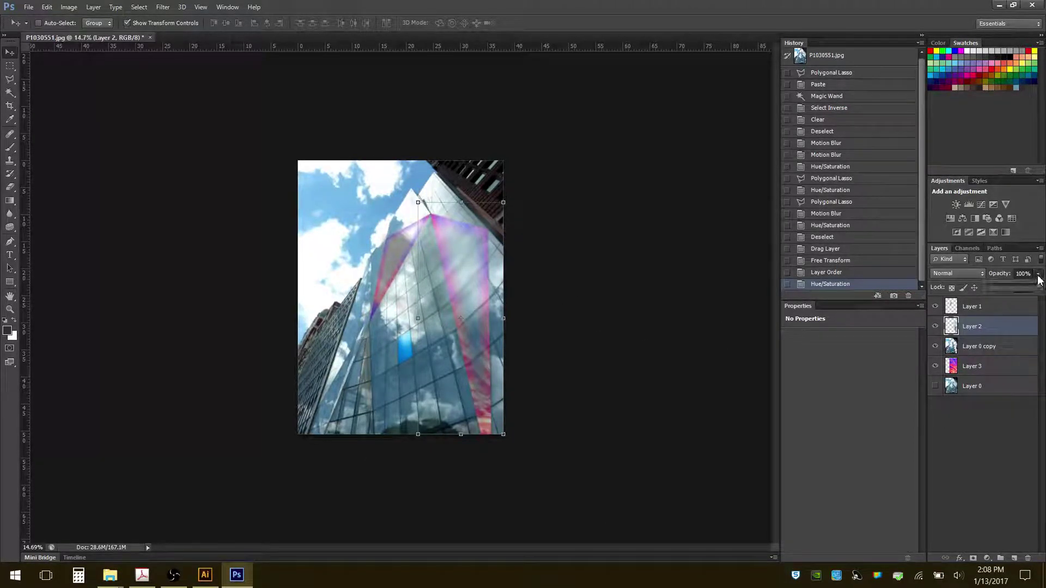
{"action": "left_click", "coordinate": [1024, 463]}
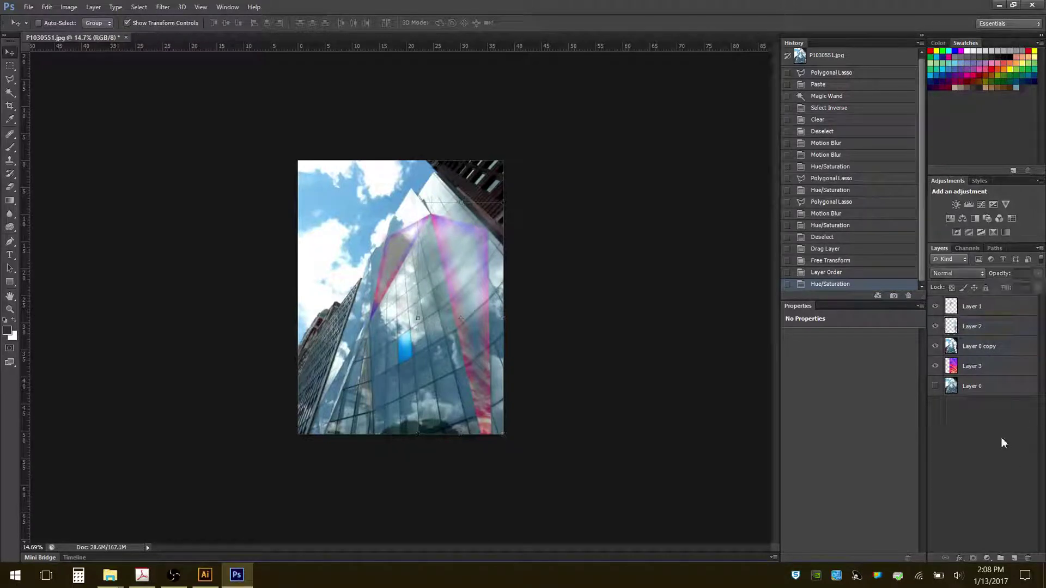
{"action": "left_click", "coordinate": [975, 330]}
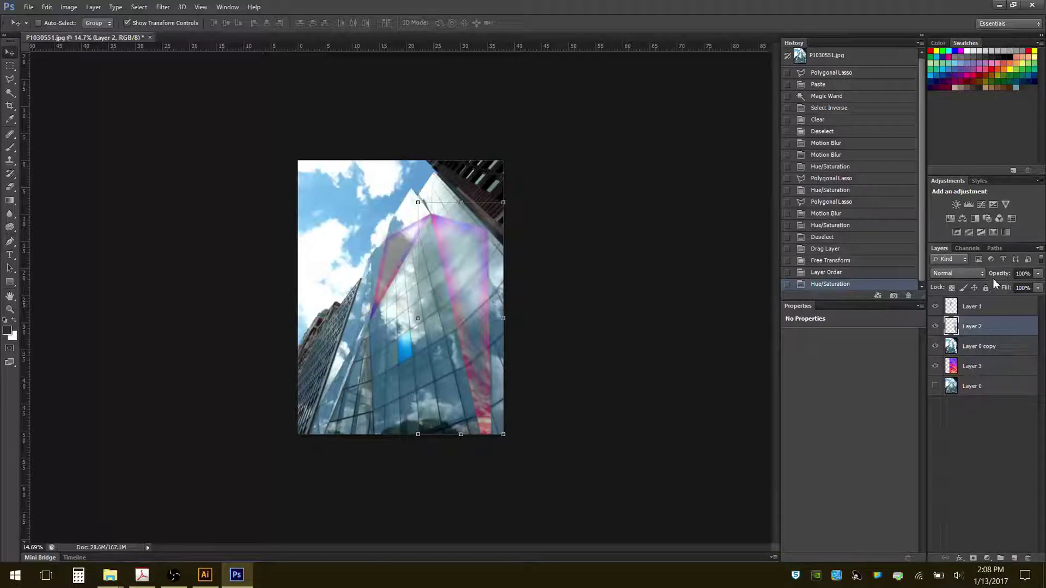
{"action": "left_click", "coordinate": [1037, 275]}
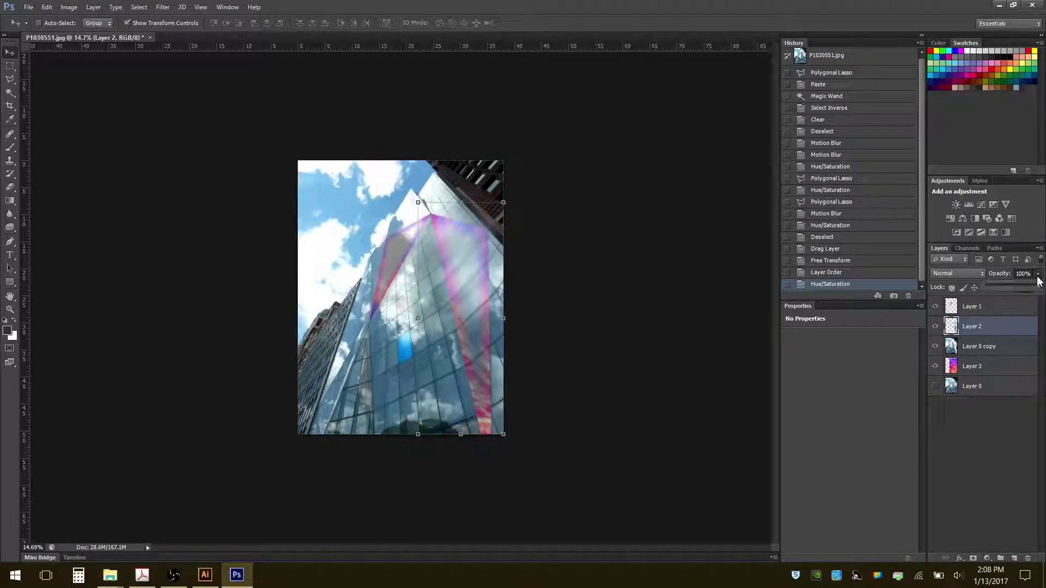
{"action": "left_click_drag", "start_coordinate": [1038, 289], "coordinate": [1013, 288]}
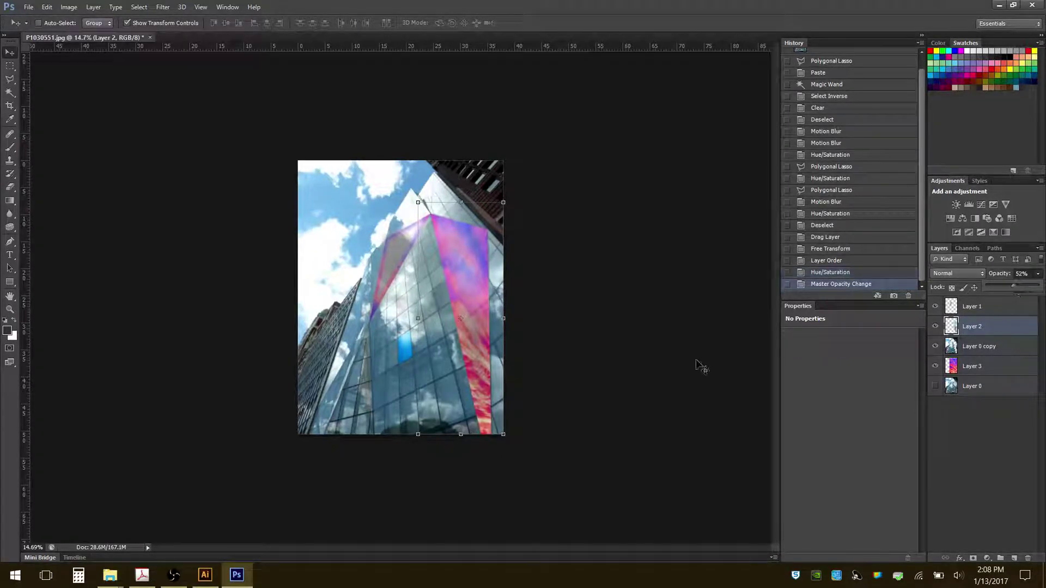
Step: Lower Layer 1's opacity to 76% so the sunset blends through its facet
{"action": "left_click", "coordinate": [968, 307]}
{"action": "left_click", "coordinate": [1038, 274]}
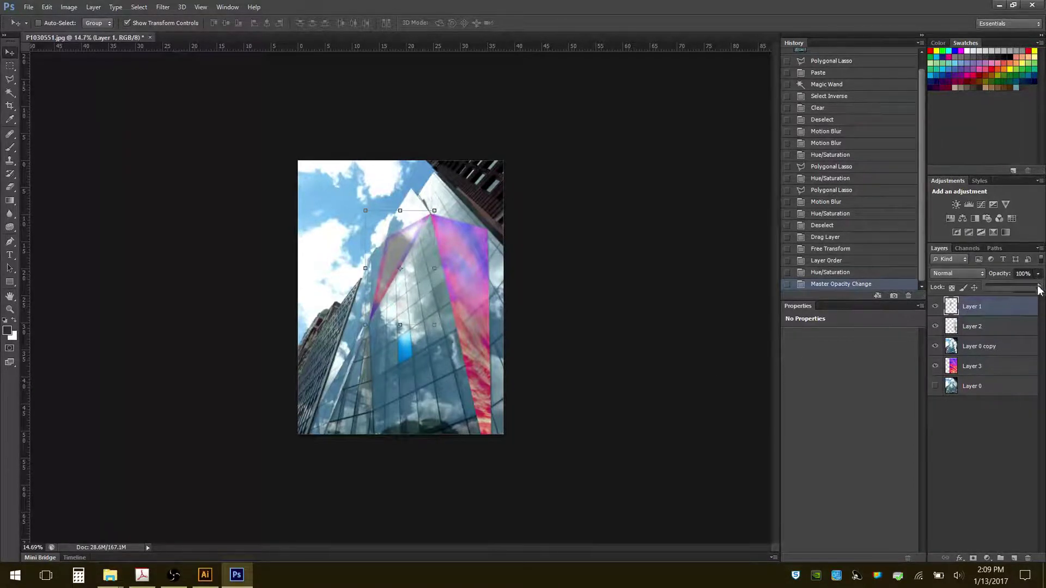
{"action": "left_click_drag", "start_coordinate": [1038, 290], "coordinate": [1027, 292]}
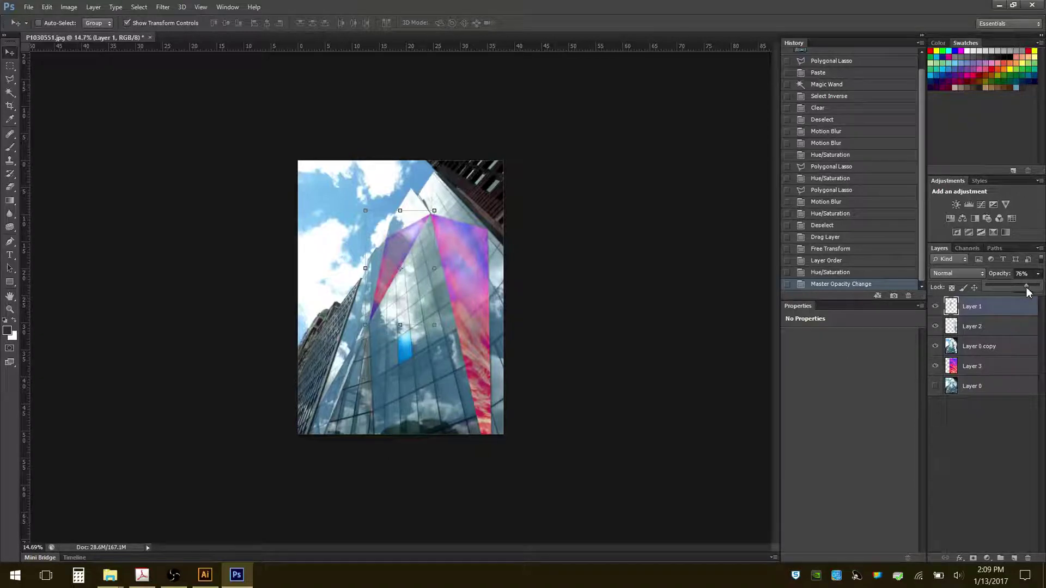
{"action": "left_click", "coordinate": [606, 323]}
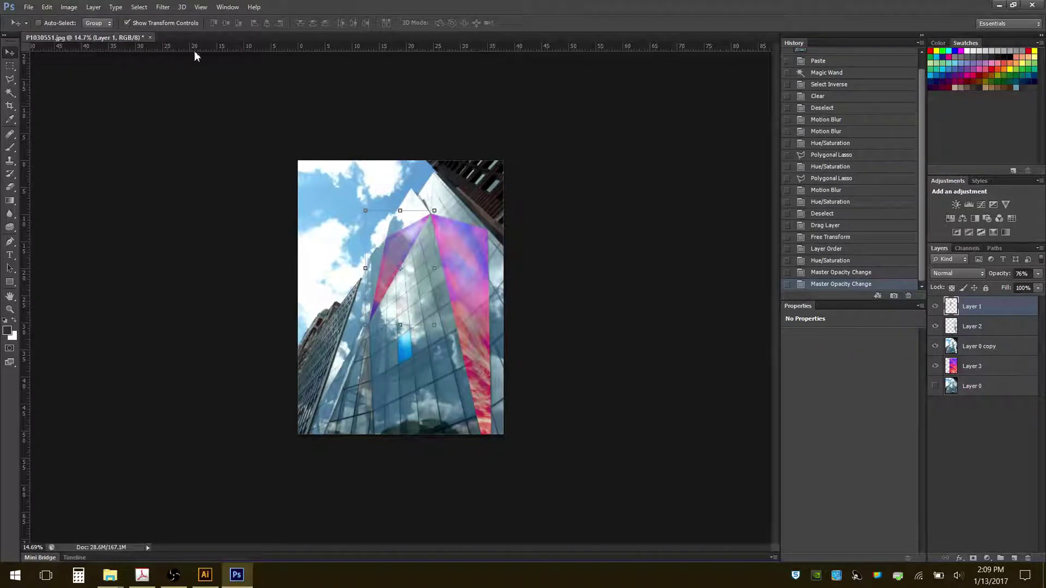
Step: Hide the sunset layer and save the layered document as 170113-facadesky1.psd in the Inspirational Images folder
{"action": "double_click", "coordinate": [10, 297]}
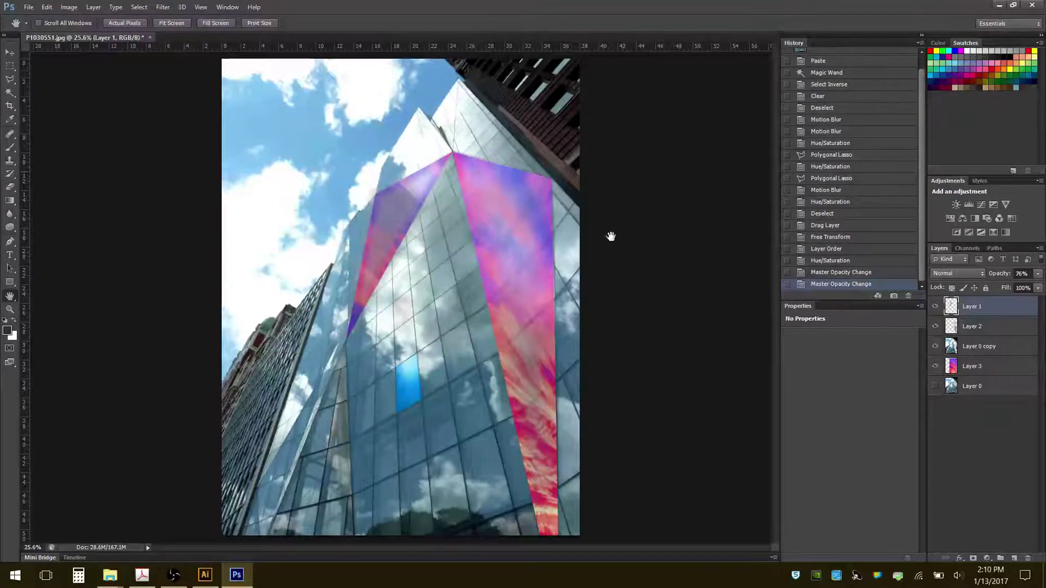
{"action": "left_click", "coordinate": [934, 367]}
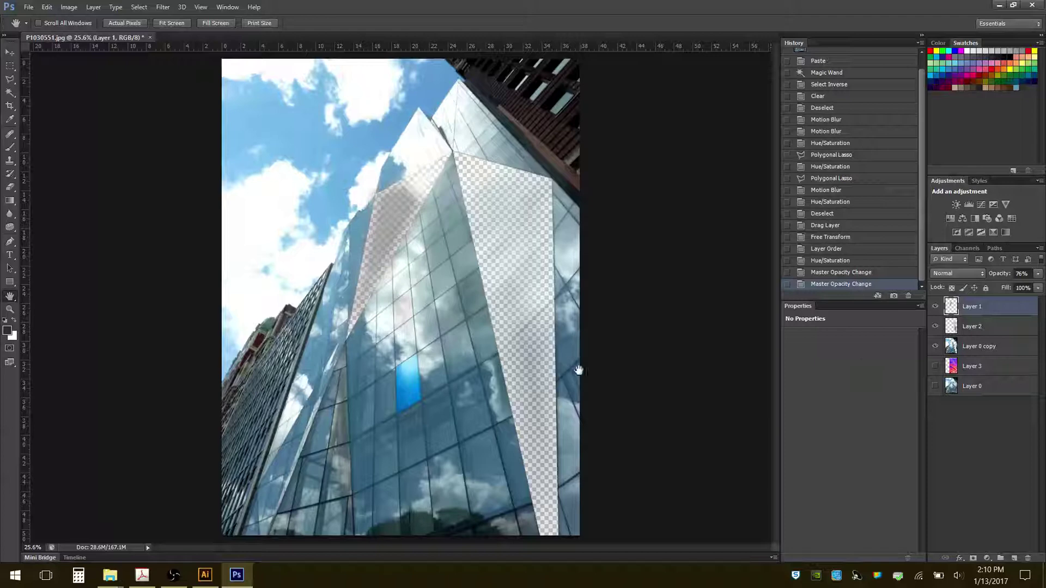
{"action": "left_click", "coordinate": [29, 8]}
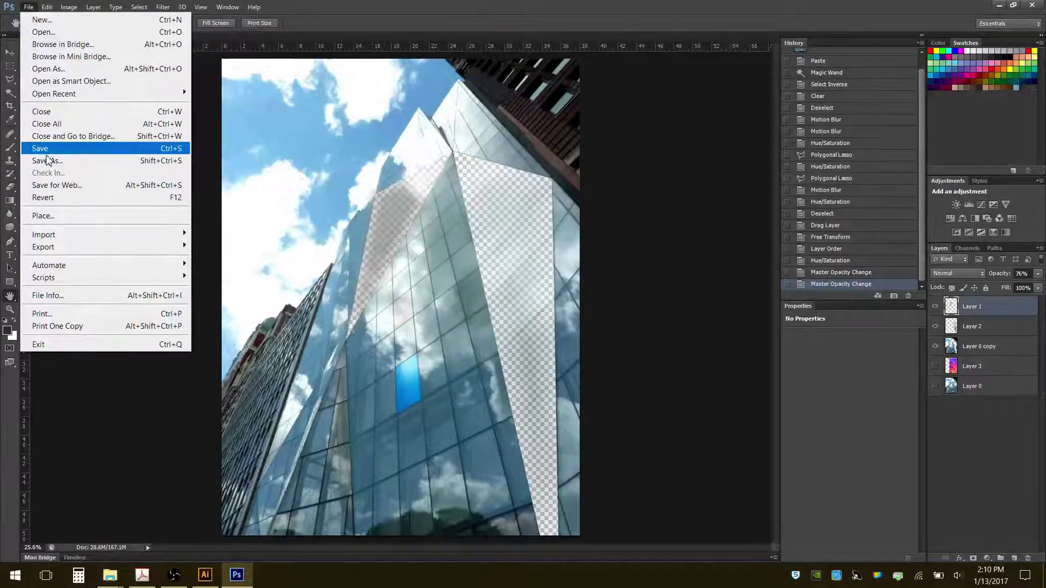
{"action": "left_click", "coordinate": [50, 161]}
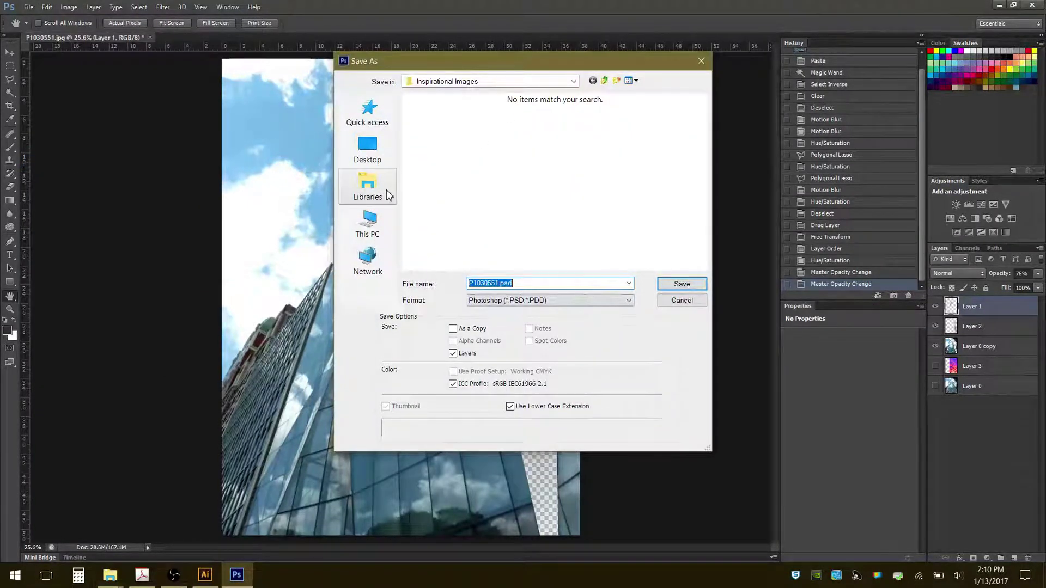
{"action": "left_click", "coordinate": [574, 81]}
{"action": "left_click", "coordinate": [573, 81]}
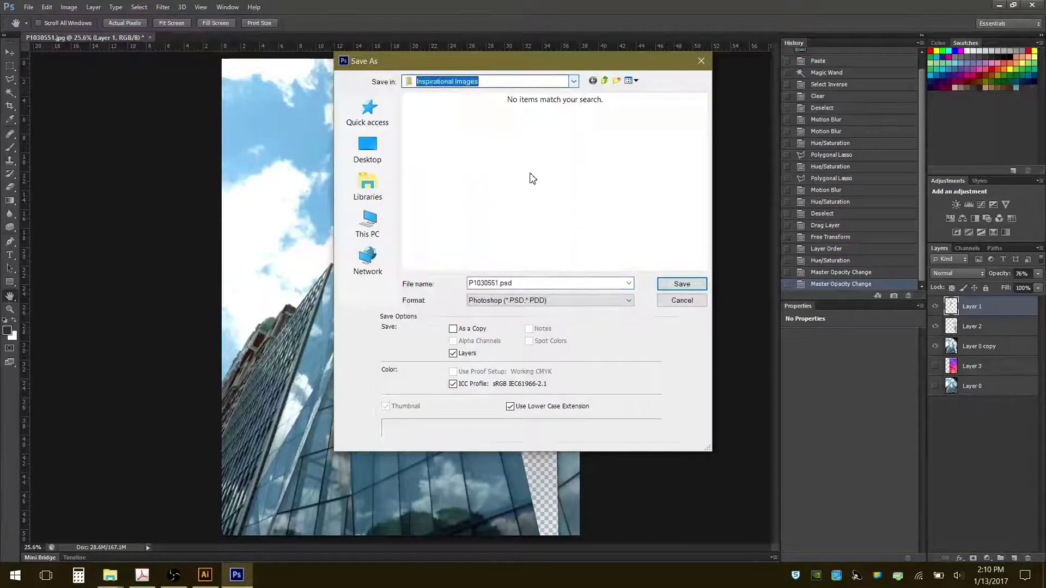
{"action": "double_click", "coordinate": [492, 283]}
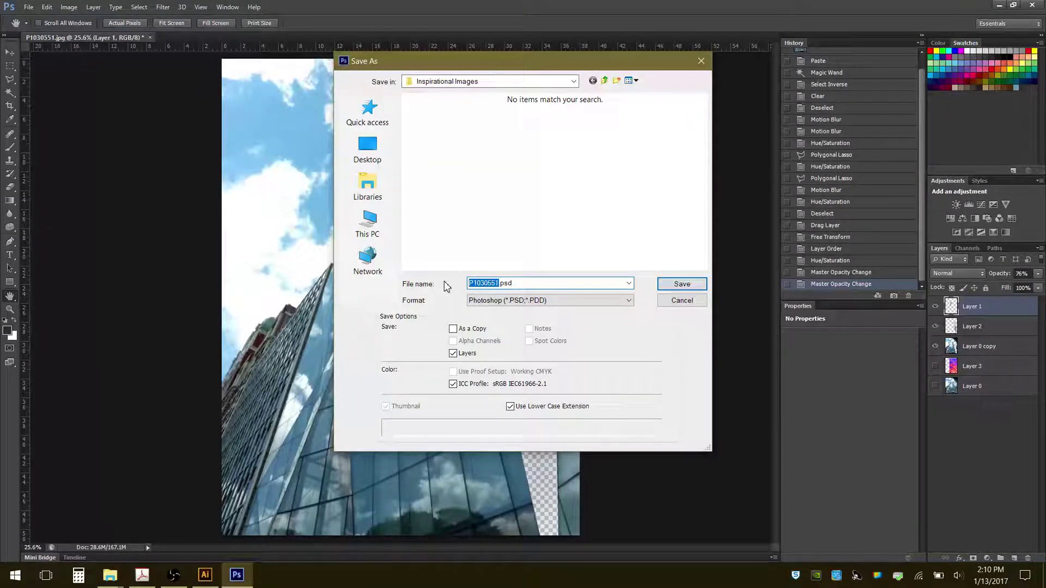
{"action": "type", "text": "17"}
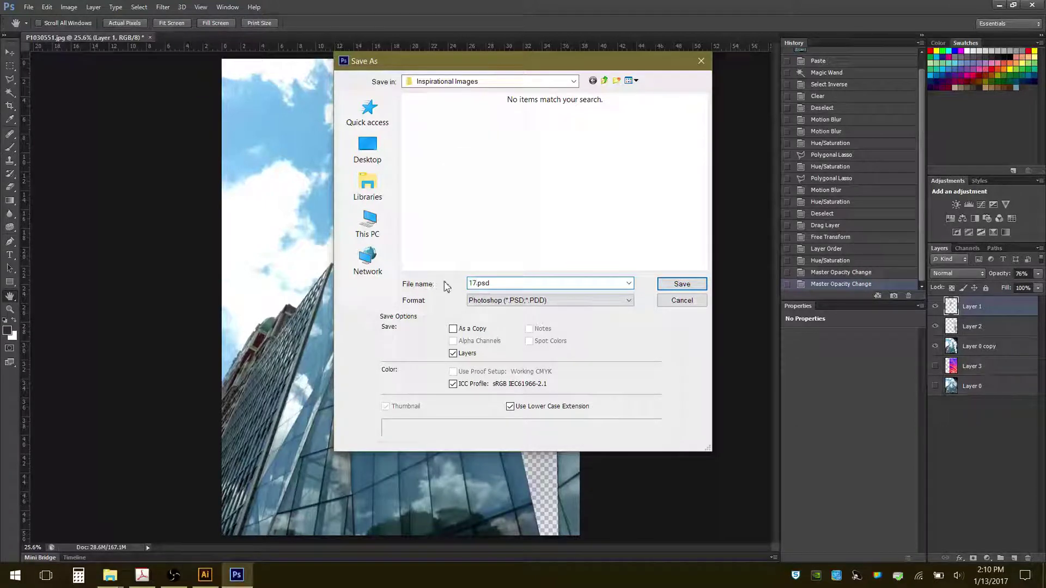
{"action": "type", "text": "0"}
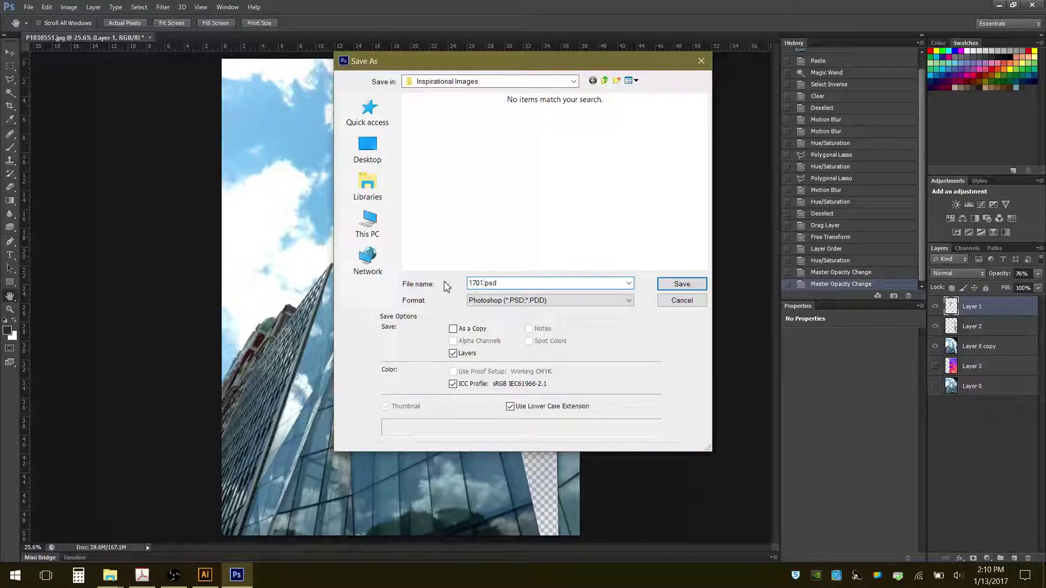
{"action": "type", "text": "1"}
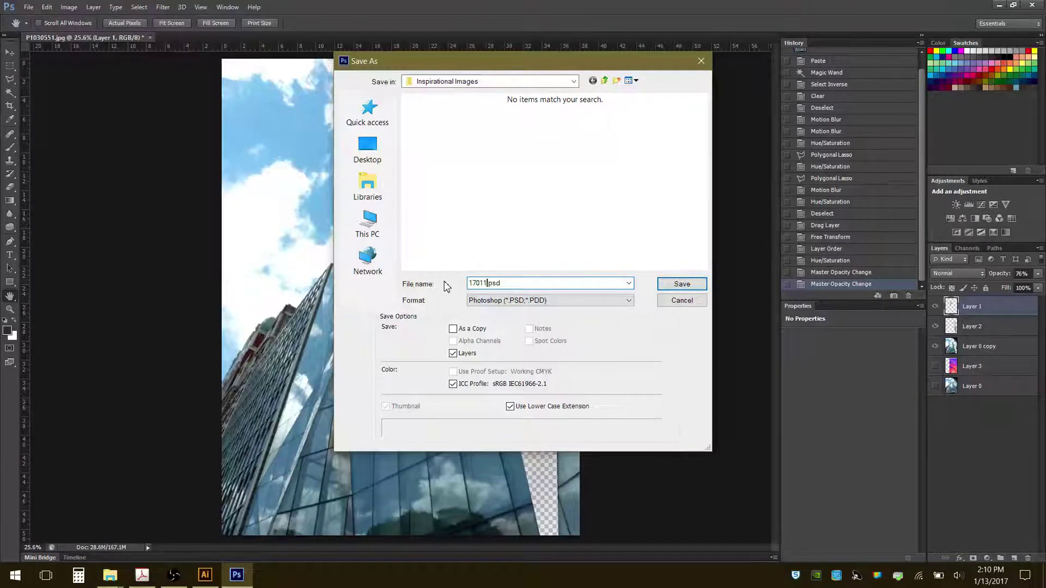
{"action": "type", "text": "3-facade"}
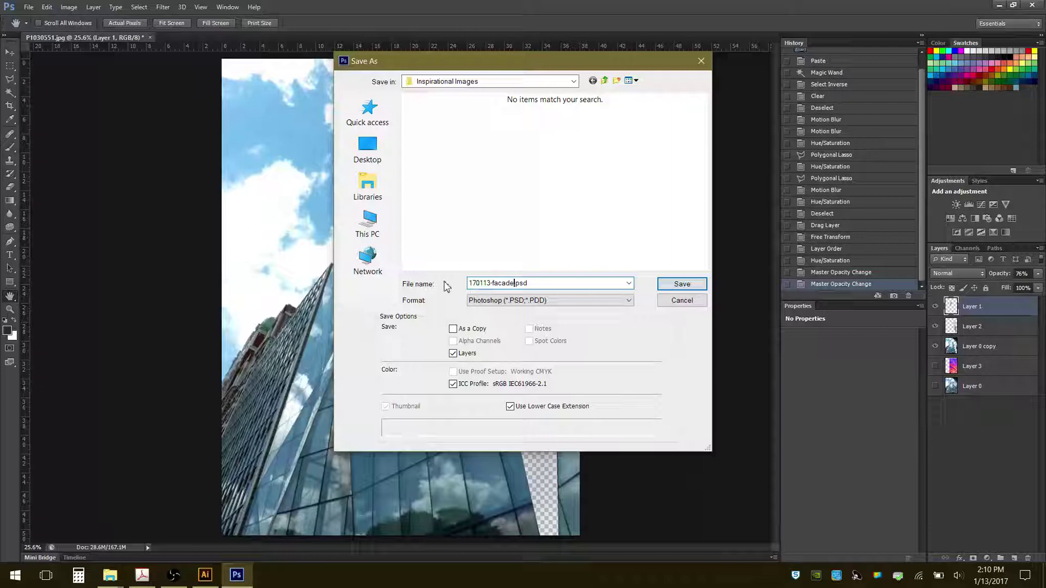
{"action": "type", "text": "ski"}
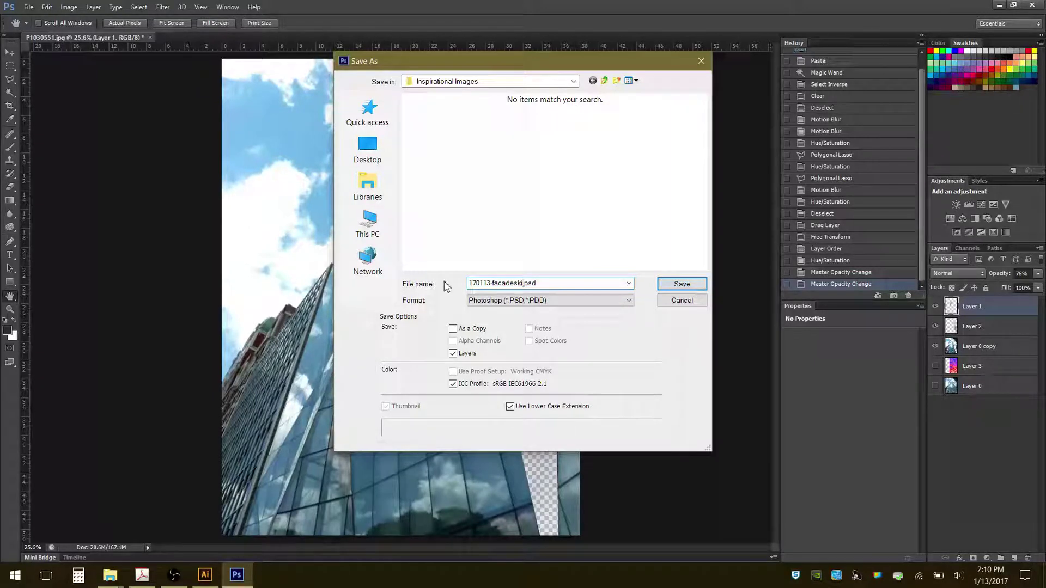
{"action": "key", "text": "BackSpace"}
{"action": "type", "text": "y1"}
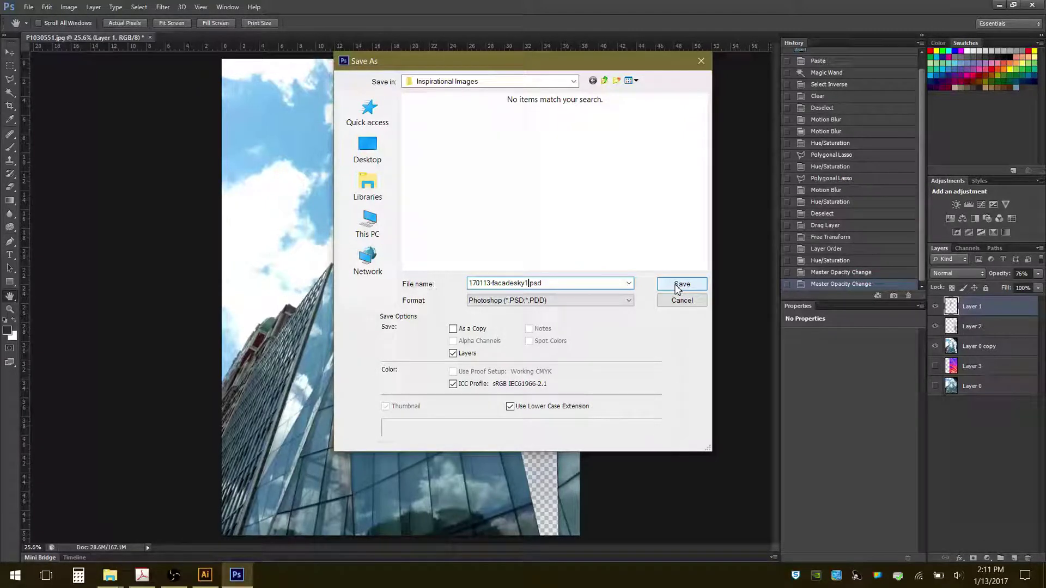
{"action": "left_click", "coordinate": [677, 288]}
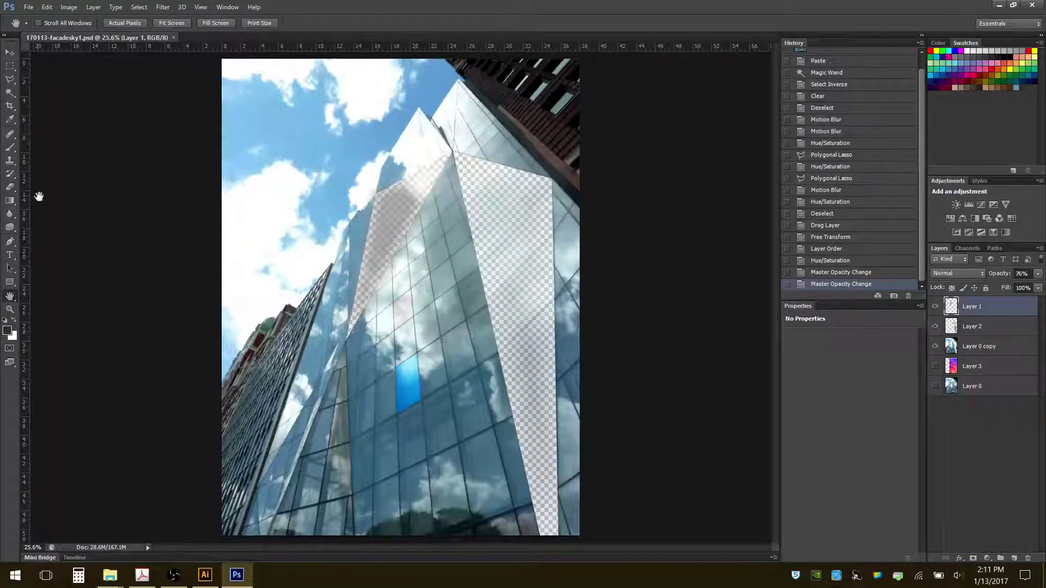
Step: Save a PNG copy named 170113-facadesky1.png in the same folder, with Smallest / Slow compression and no interlacing
{"action": "left_click", "coordinate": [29, 7]}
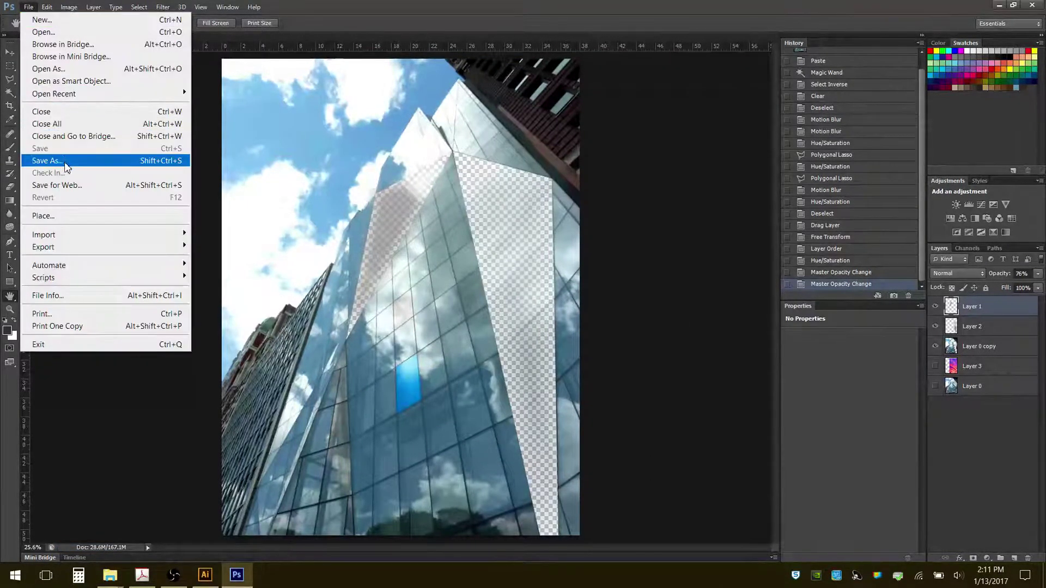
{"action": "left_click", "coordinate": [82, 161]}
{"action": "left_click", "coordinate": [599, 303]}
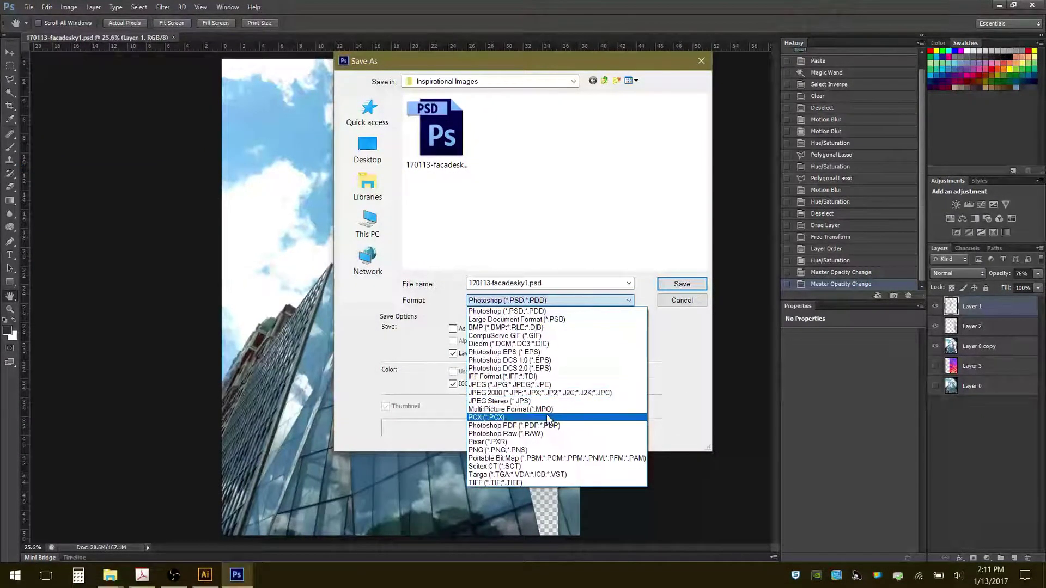
{"action": "left_click", "coordinate": [540, 450]}
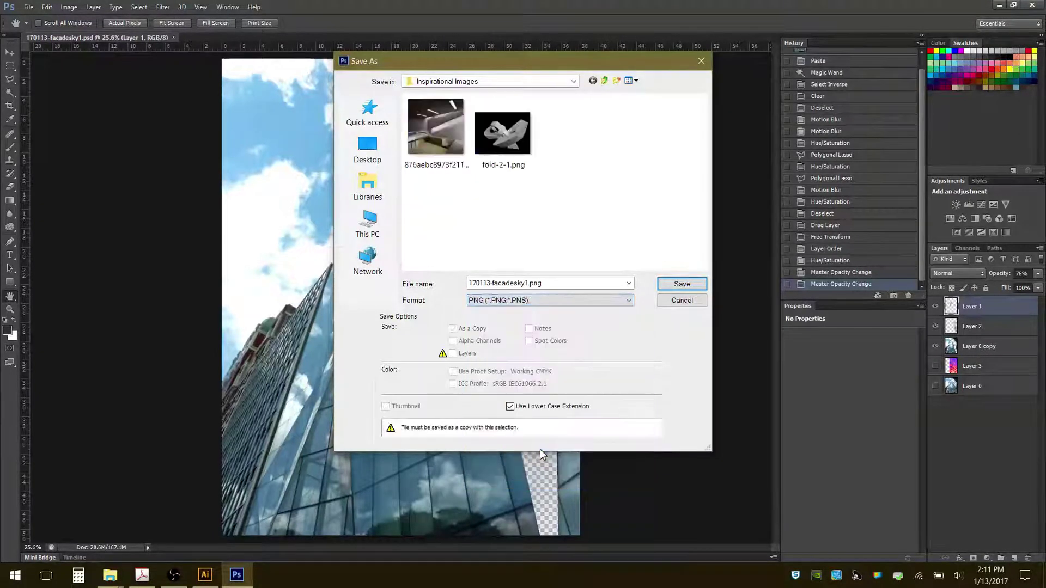
{"action": "left_click", "coordinate": [482, 284]}
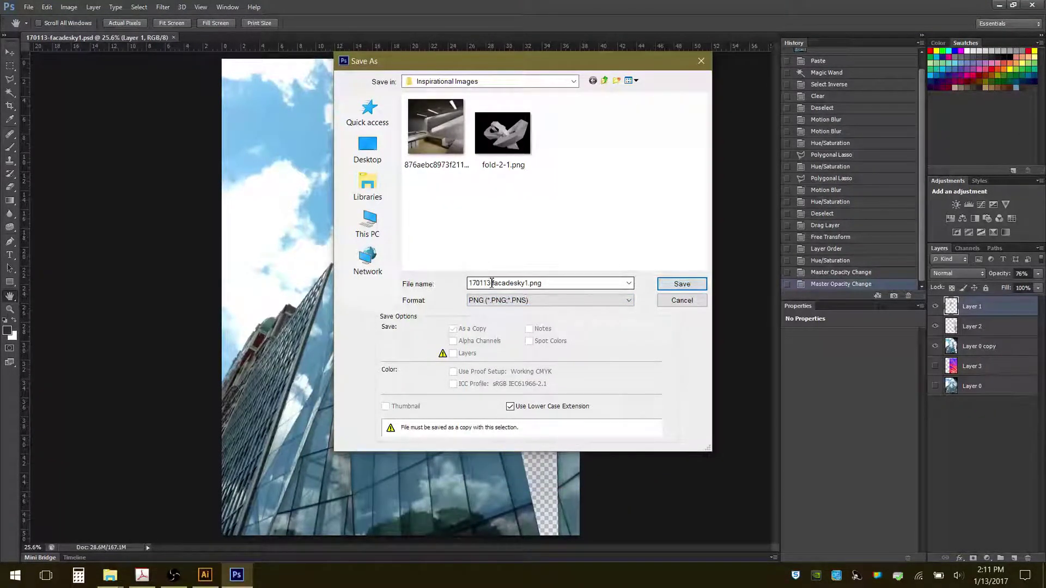
{"action": "key", "text": "Tab"}
{"action": "left_click", "coordinate": [680, 284]}
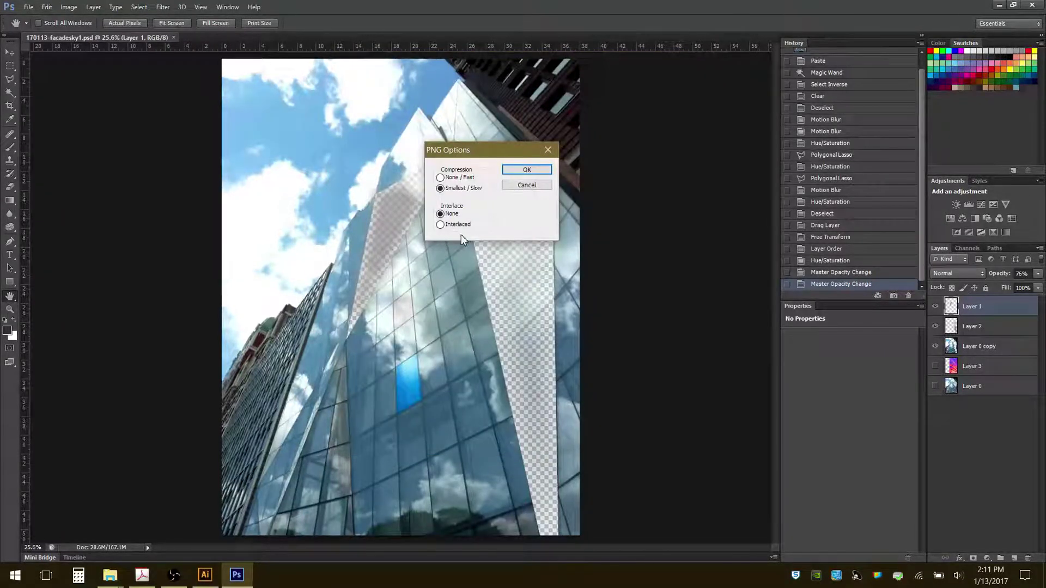
{"action": "left_click", "coordinate": [526, 170]}
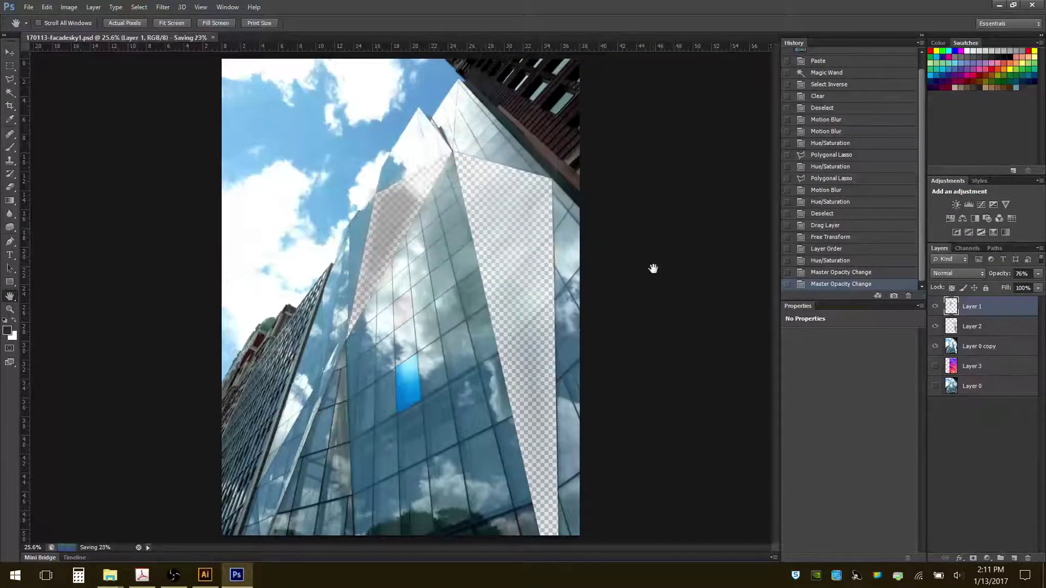
Step: Switch to File Explorer and bring the Inspirational Images folder forward to check the saved facade files
{"action": "left_click", "coordinate": [999, 6]}
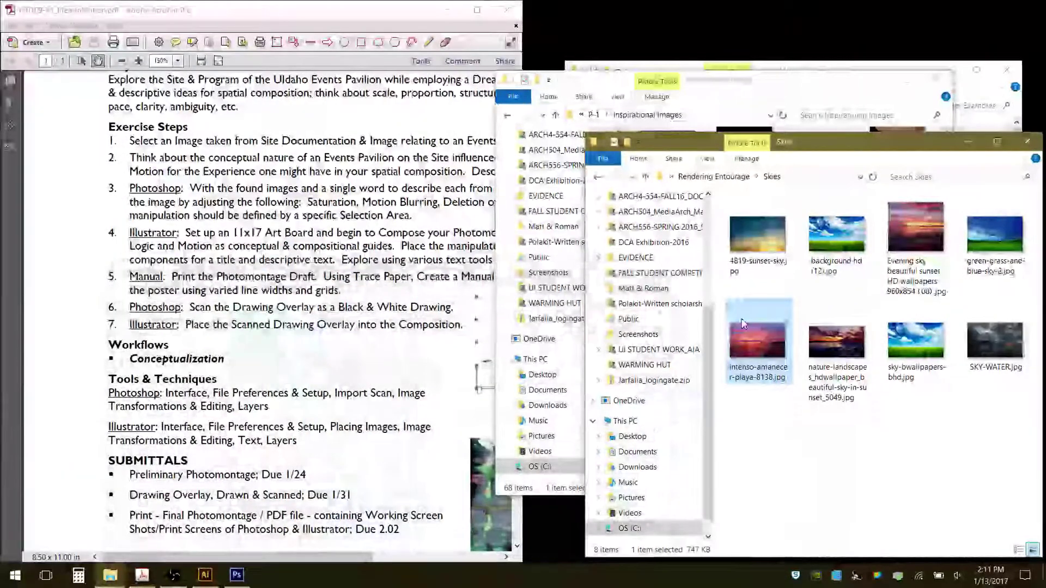
{"action": "left_click", "coordinate": [740, 82]}
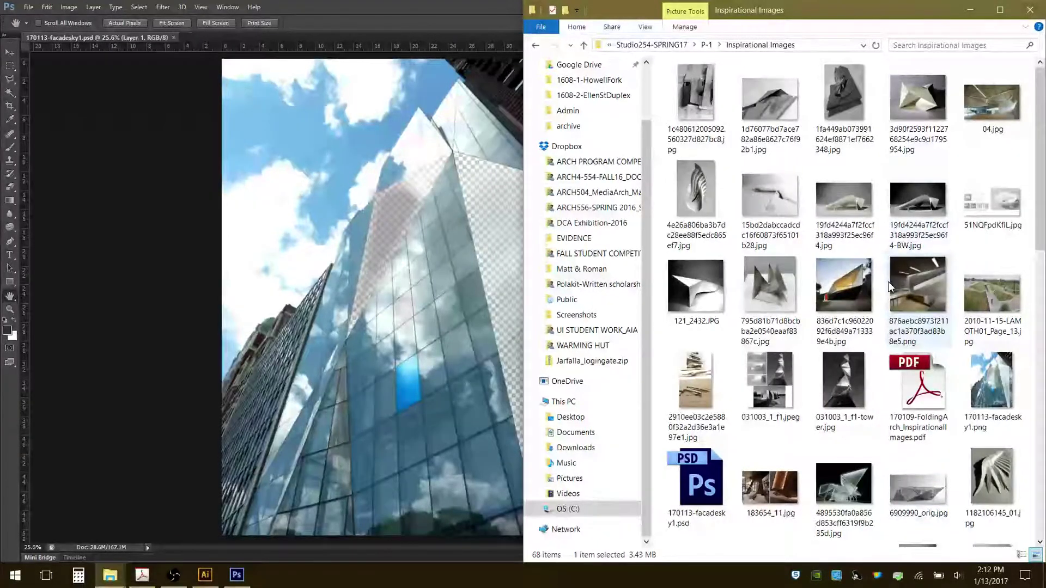
Step: Look through the Inspirational Images folder and compare the saved 170113-facadesky1 PSD and PNG files
{"action": "scroll", "coordinate": [716, 223], "scroll_direction": "down", "scroll_amount": 5}
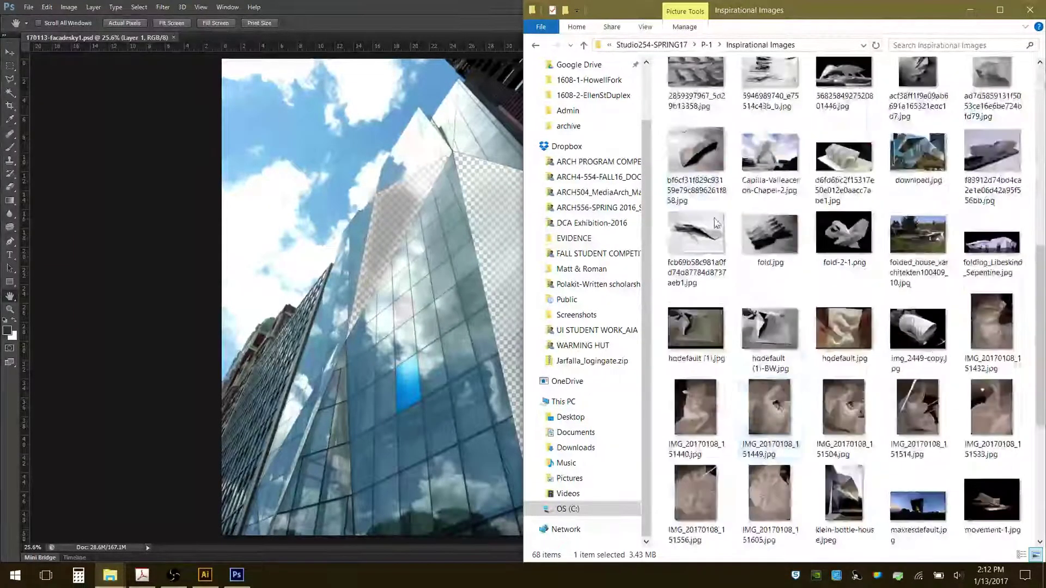
{"action": "scroll", "coordinate": [716, 224], "scroll_direction": "up", "scroll_amount": 5}
{"action": "left_click", "coordinate": [708, 493]}
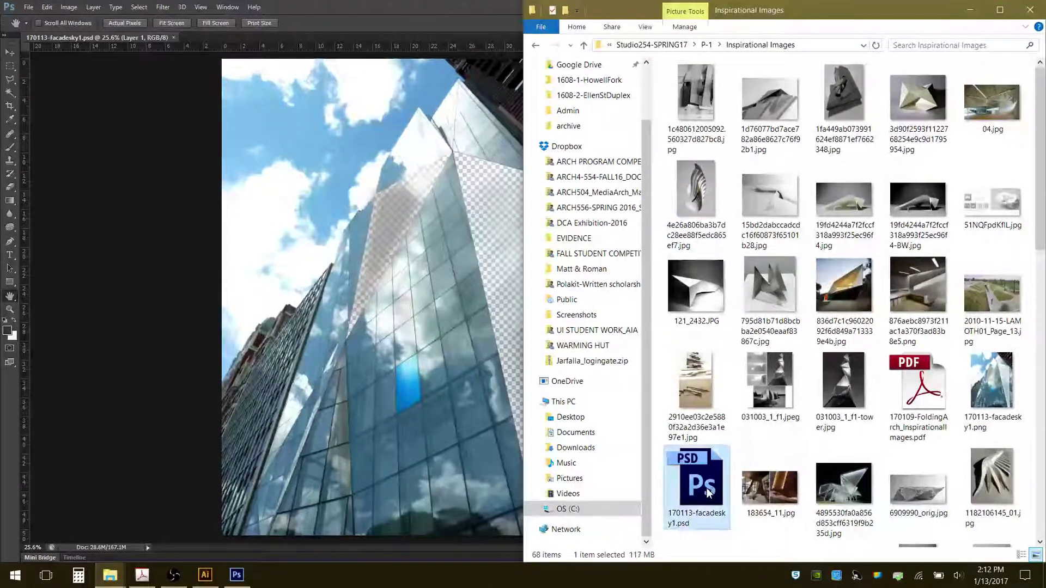
{"action": "left_click", "coordinate": [1002, 384]}
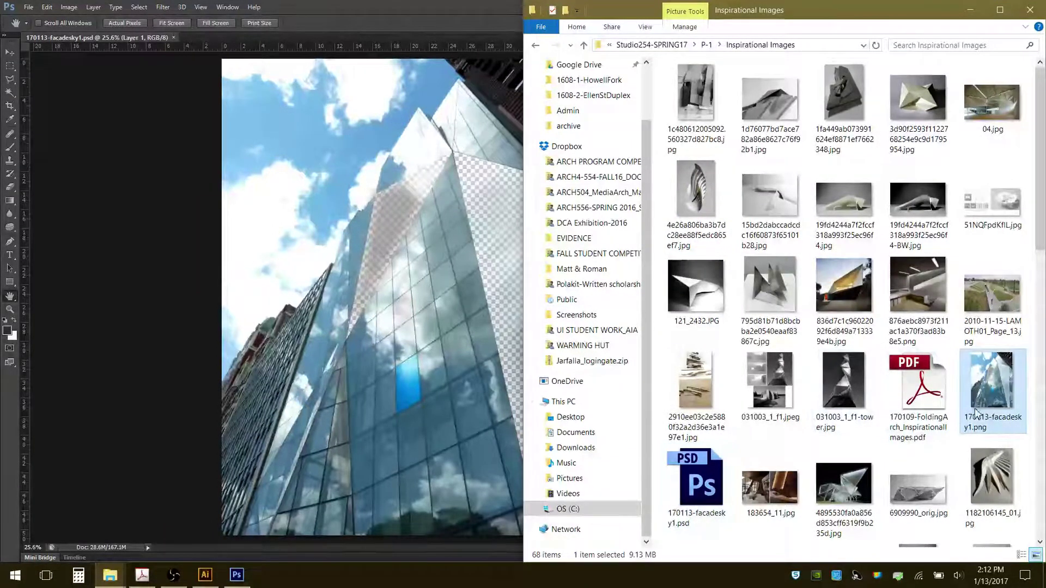
Step: Switch to Illustrator and move the placed facade photo to the left half of the artboard, overlapping the rectangle
{"action": "double_click", "coordinate": [420, 6]}
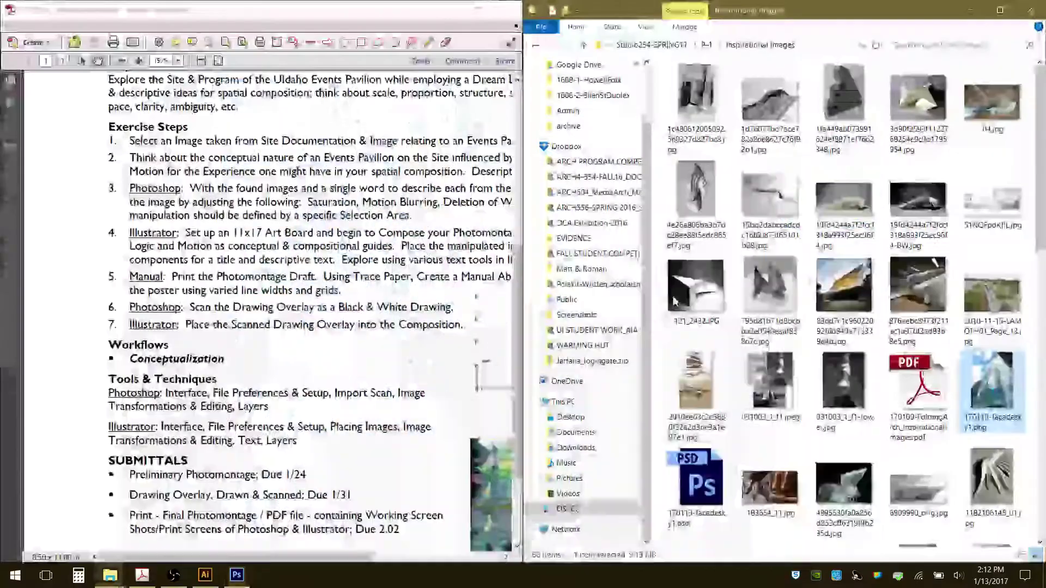
{"action": "left_click", "coordinate": [205, 576]}
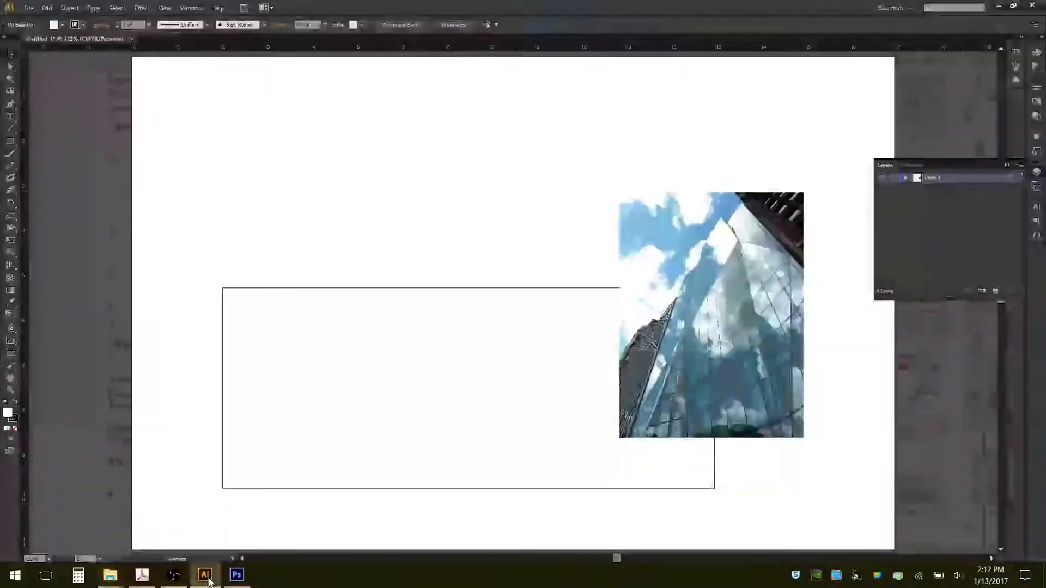
{"action": "left_click_drag", "start_coordinate": [764, 245], "coordinate": [527, 318]}
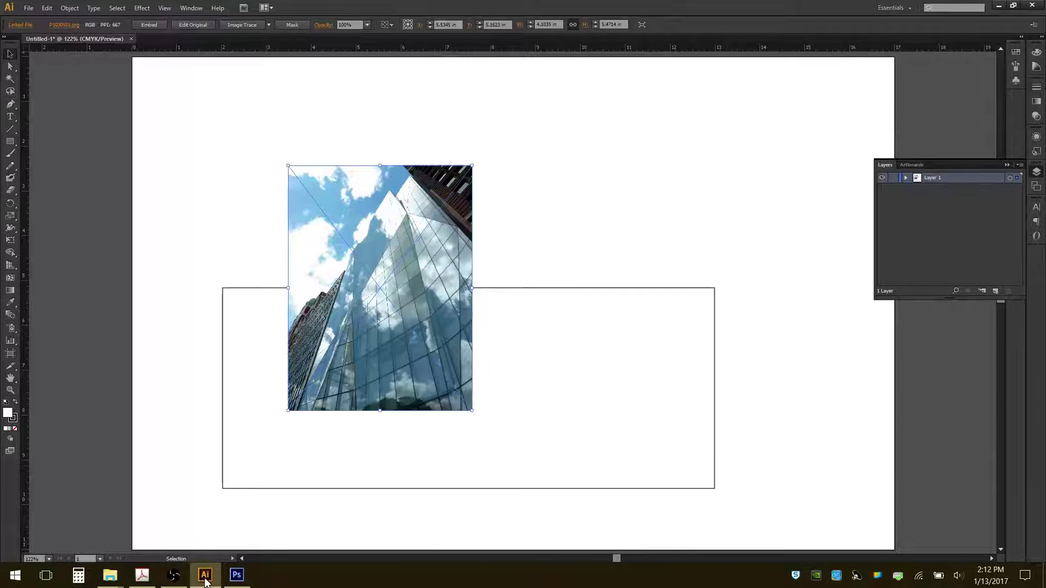
Step: Place 170113-facadesky1.png from the Inspirational Images folder into the Illustrator document, over the original photo and rectangle
{"action": "mouse_move", "coordinate": [204, 581]}
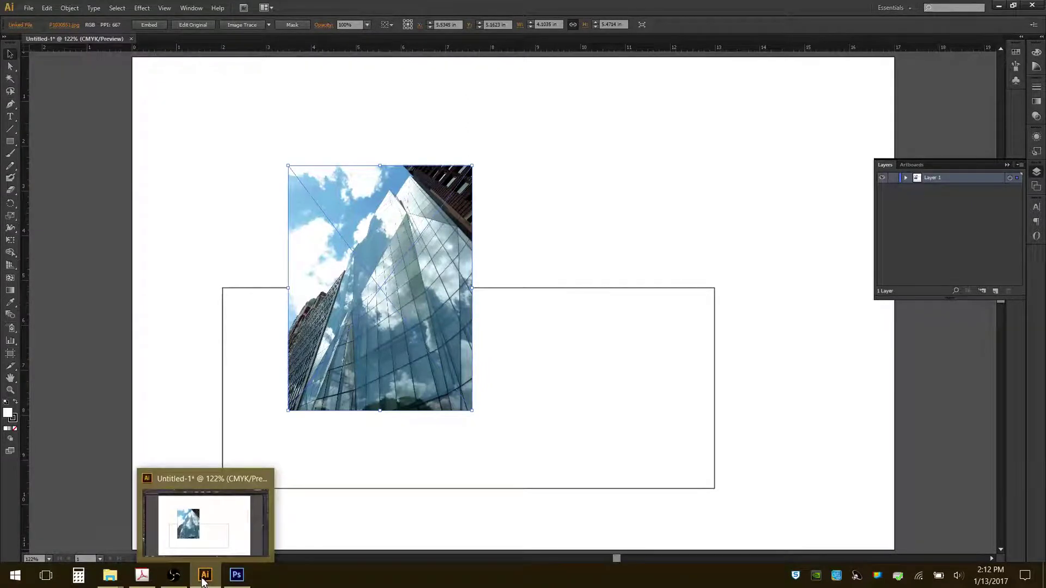
{"action": "mouse_move", "coordinate": [109, 576]}
{"action": "mouse_move", "coordinate": [136, 531]}
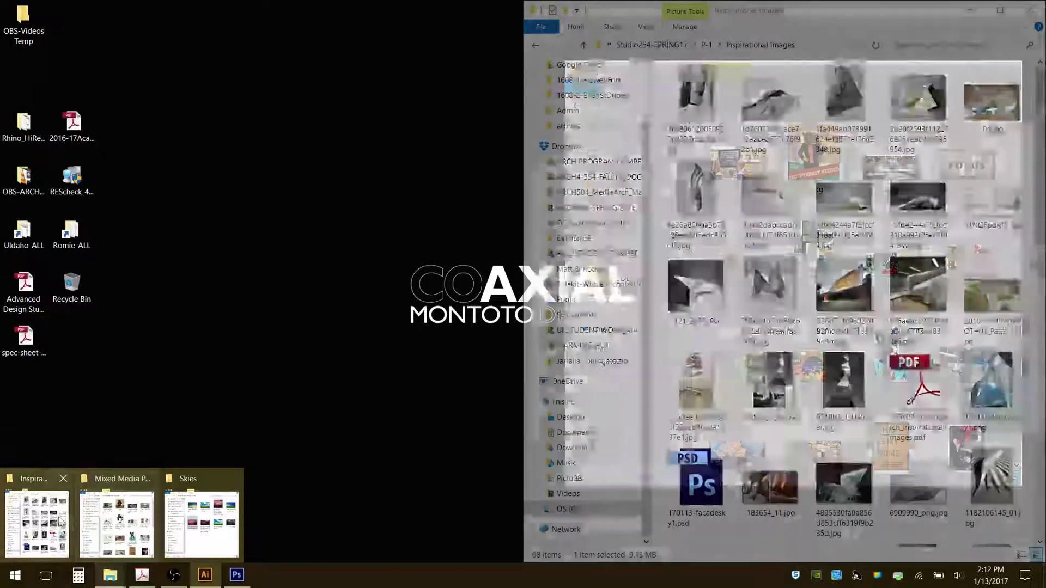
{"action": "left_click", "coordinate": [37, 523]}
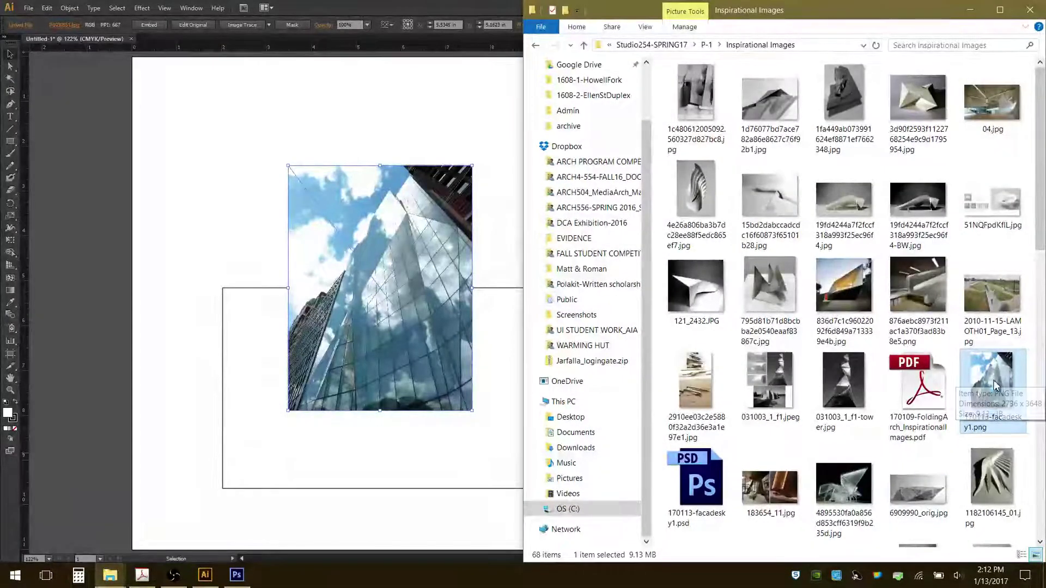
{"action": "left_click_drag", "start_coordinate": [992, 388], "coordinate": [479, 366]}
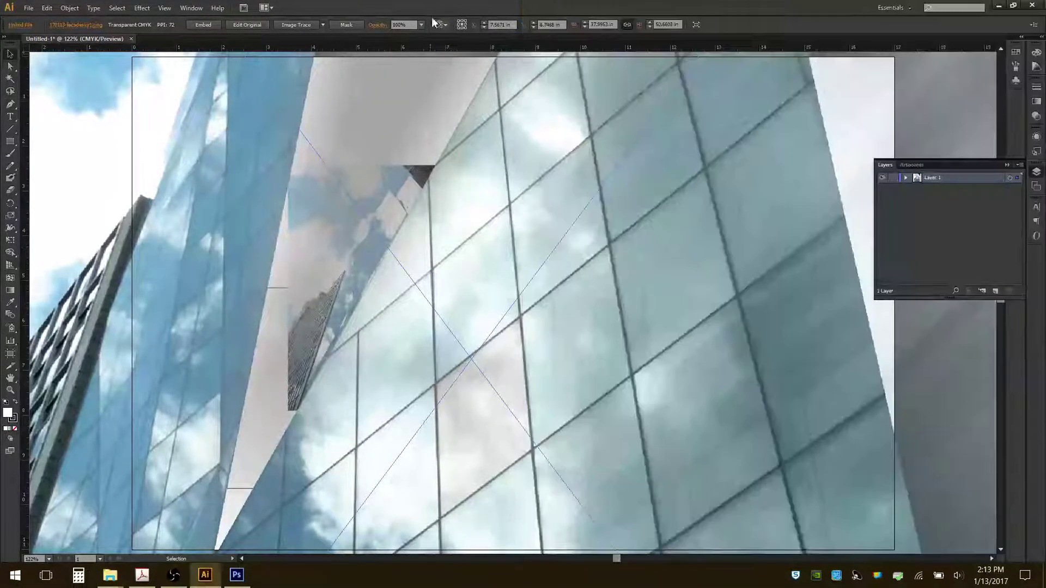
{"action": "left_click", "coordinate": [429, 8]}
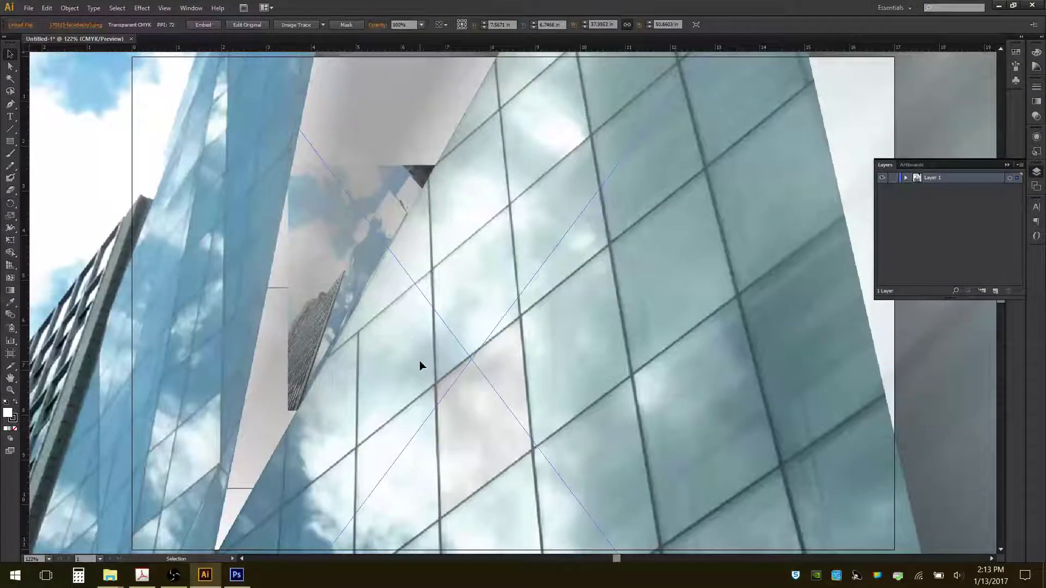
{"action": "key", "text": "a"}
{"action": "scroll", "coordinate": [458, 414], "scroll_direction": "right", "scroll_amount": 1}
{"action": "scroll", "coordinate": [520, 368], "scroll_direction": "left", "scroll_amount": 3}
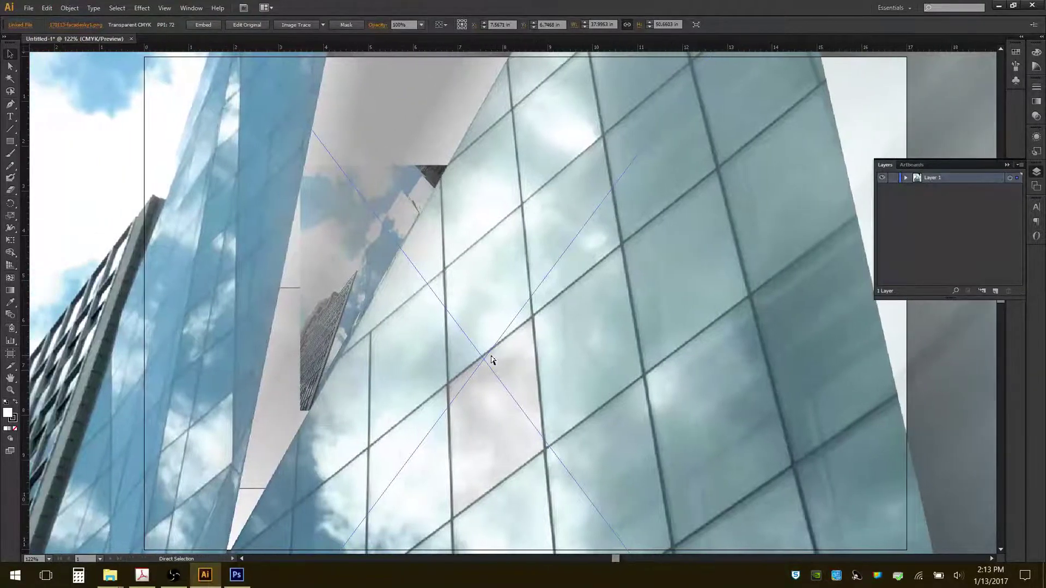
{"action": "scroll", "coordinate": [485, 361], "scroll_direction": "down", "scroll_amount": 3}
{"action": "scroll", "coordinate": [486, 363], "scroll_direction": "down", "scroll_amount": 2}
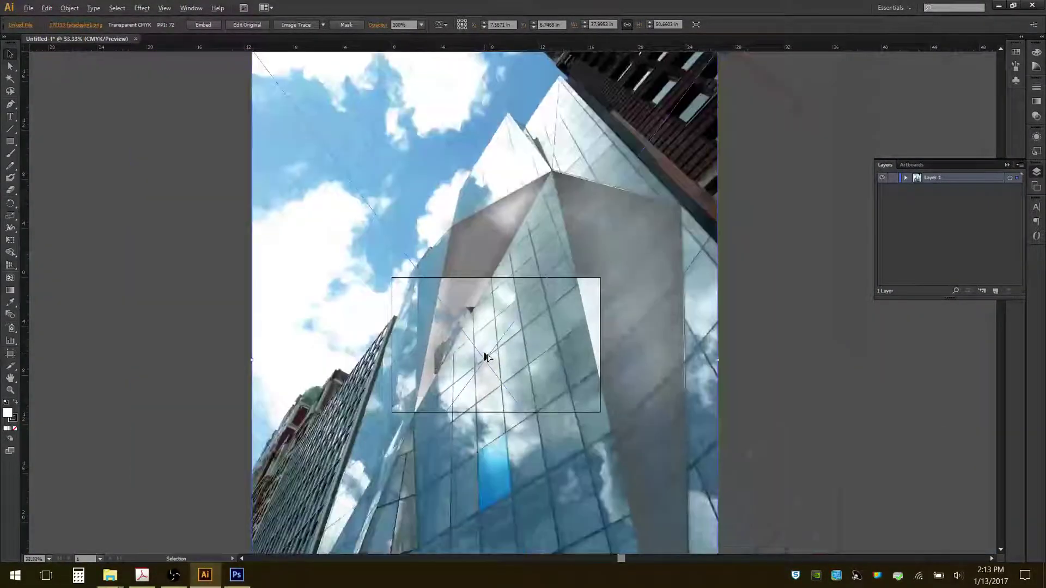
{"action": "scroll", "coordinate": [500, 305], "scroll_direction": "down", "scroll_amount": 1}
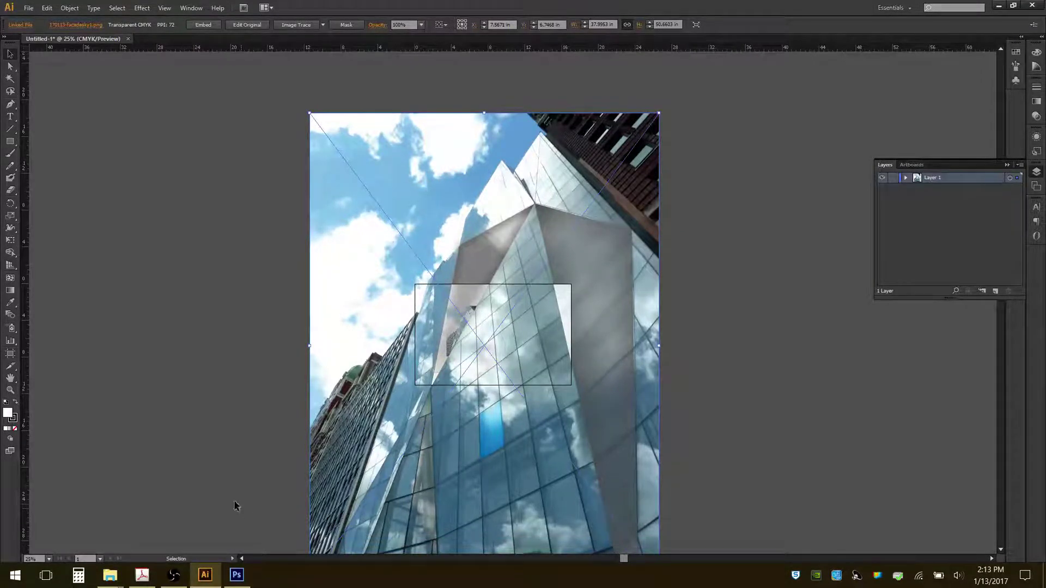
Step: Switch to Photoshop and turn the rulers off and back on for the facade image
{"action": "left_click", "coordinate": [237, 578]}
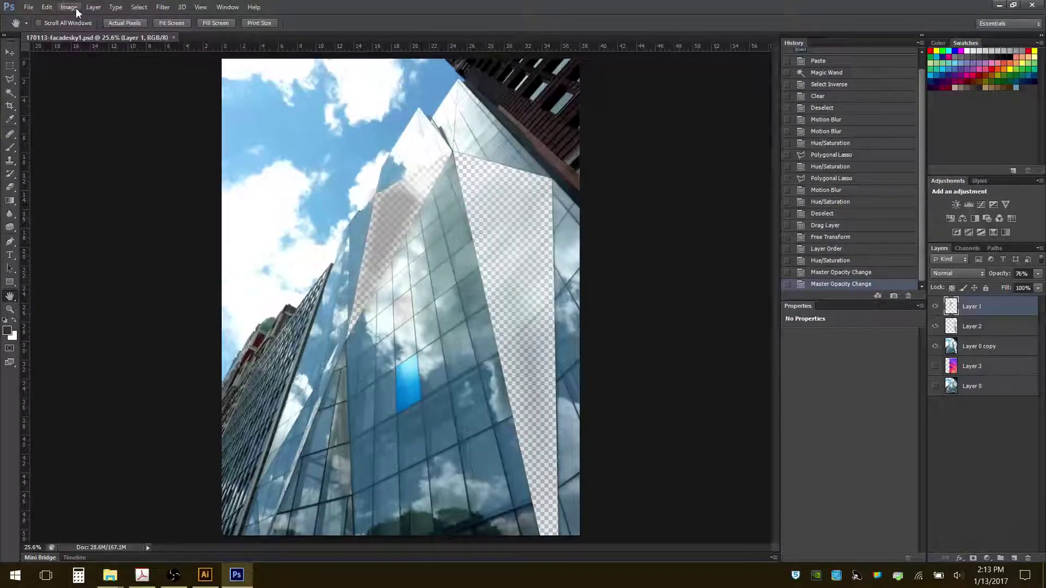
{"action": "left_click", "coordinate": [199, 7]}
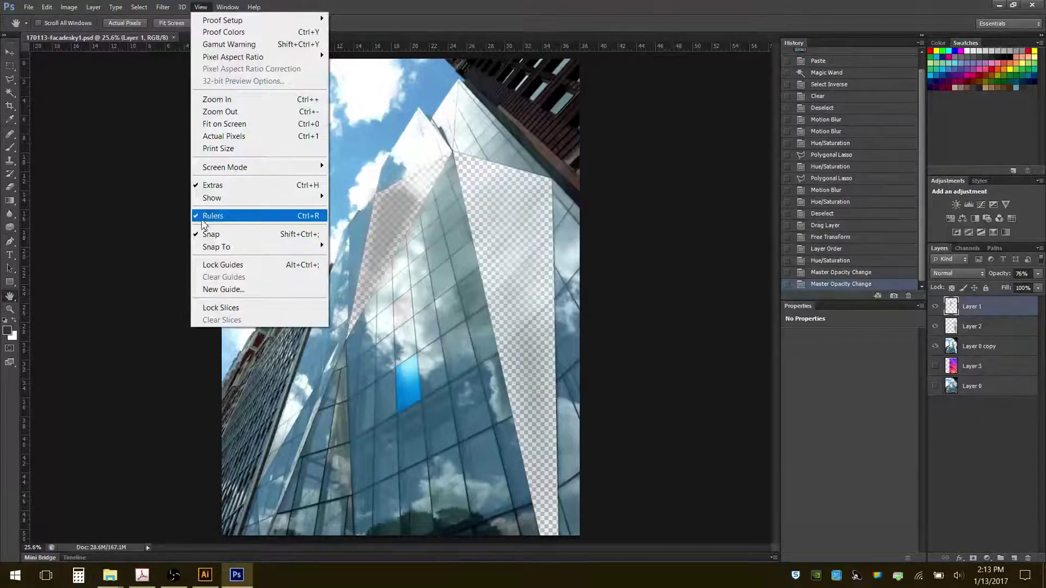
{"action": "left_click", "coordinate": [209, 216]}
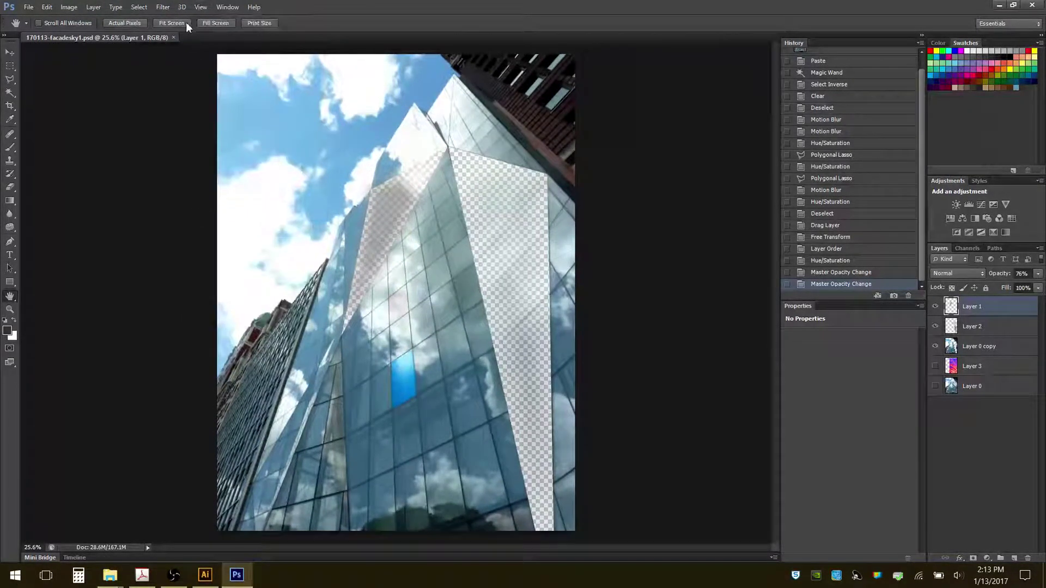
{"action": "left_click", "coordinate": [199, 7]}
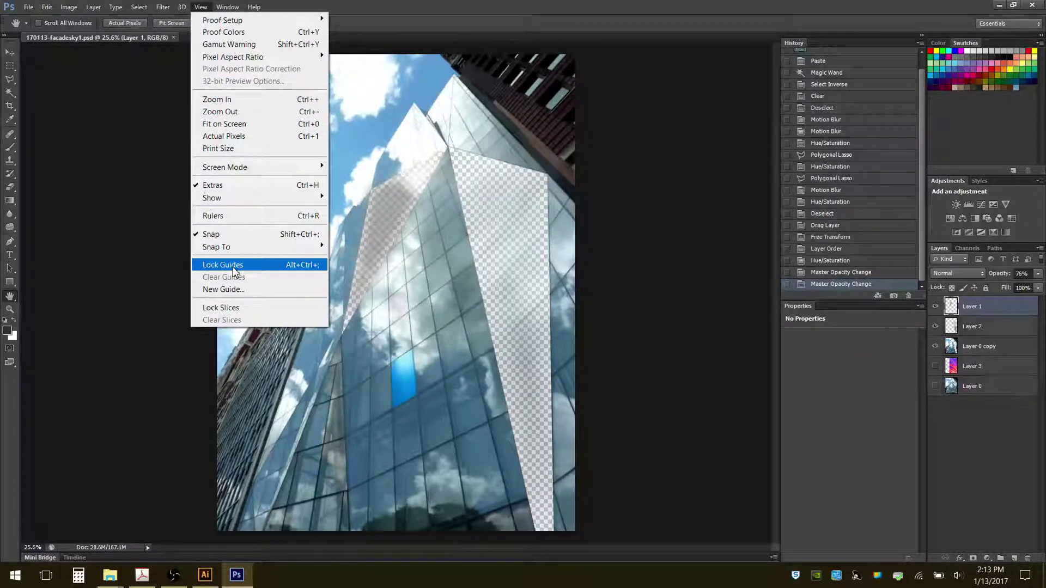
{"action": "left_click", "coordinate": [234, 216]}
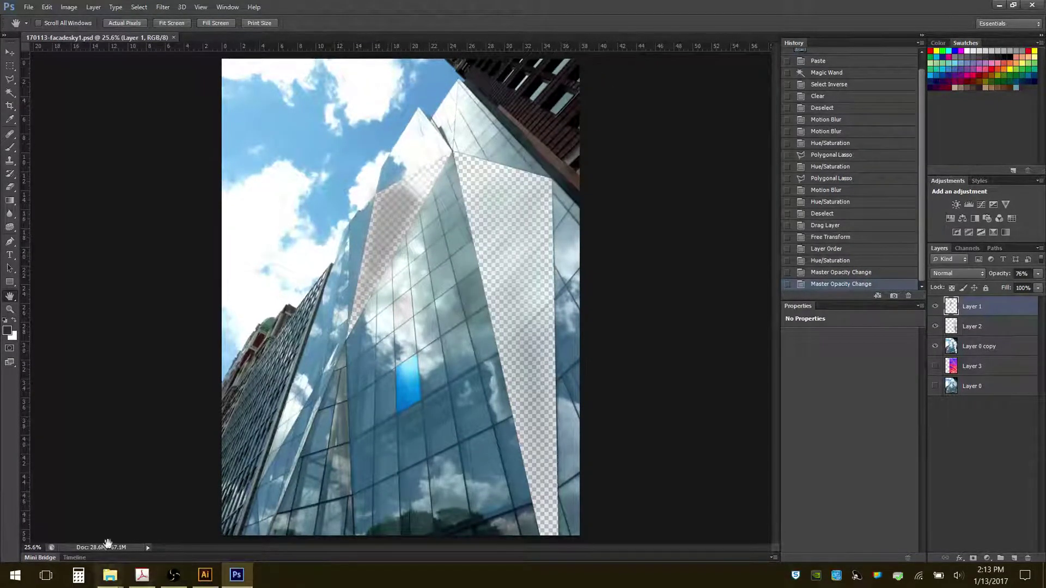
Step: Return to Illustrator, scale the placed PNG to about 8.22 by 10.96 in, and move it to the artboard's right side
{"action": "left_click", "coordinate": [205, 574]}
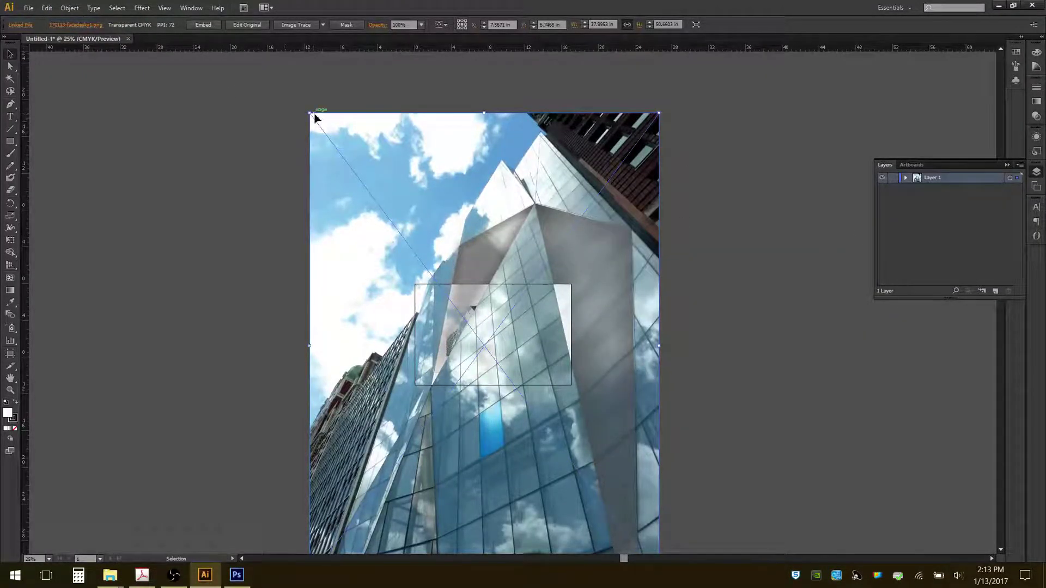
{"action": "left_click_drag", "start_coordinate": [309, 113], "coordinate": [583, 479]}
{"action": "left_click_drag", "start_coordinate": [634, 524], "coordinate": [542, 321]}
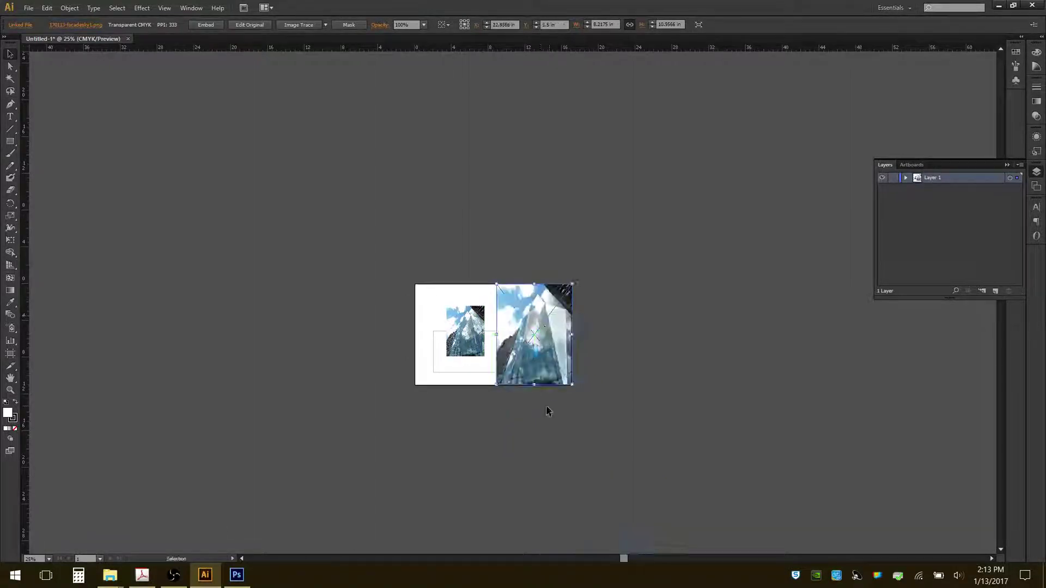
Step: Move the scaled PNG over the smaller facade photo and rectangle, spanning the artboard's height near its middle
{"action": "double_click", "coordinate": [10, 377]}
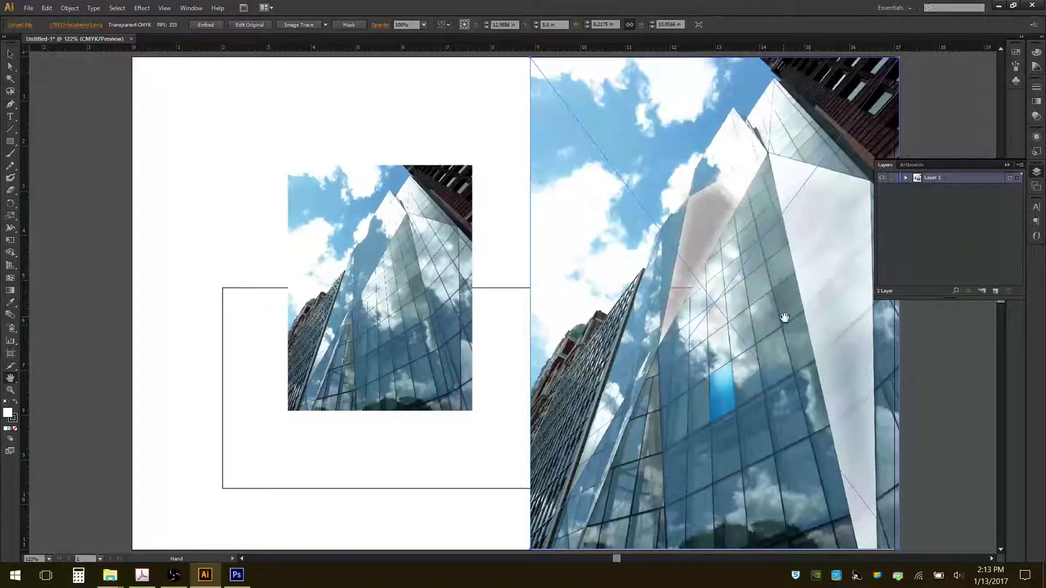
{"action": "left_click_drag", "start_coordinate": [779, 315], "coordinate": [469, 340]}
{"action": "key", "text": "v"}
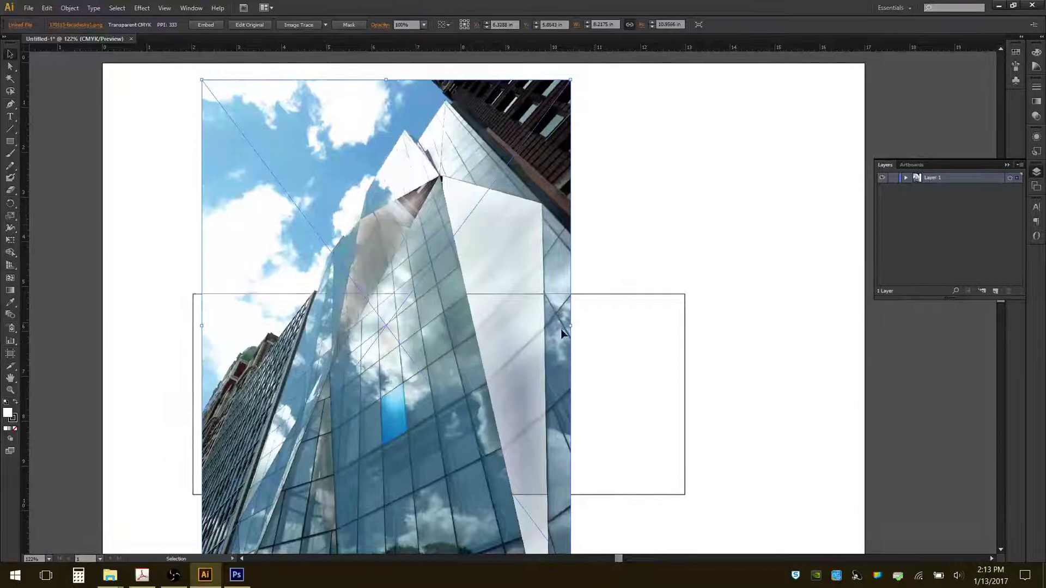
{"action": "left_click", "coordinate": [673, 218]}
{"action": "left_click_drag", "start_coordinate": [470, 359], "coordinate": [523, 357]}
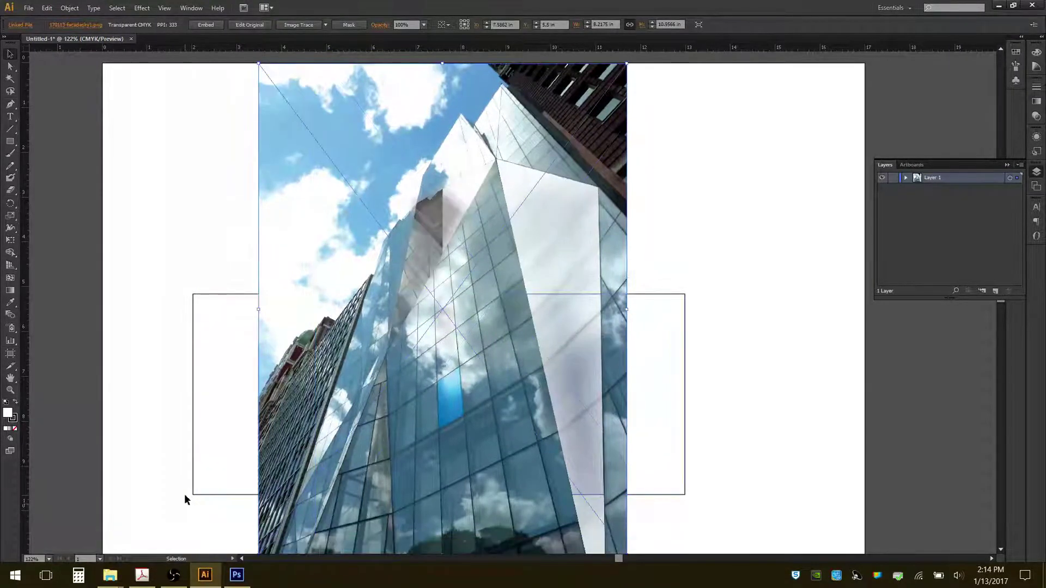
Step: Minimize Photoshop and Illustrator to bring back the exercise PDF and the Inspirational Images folder
{"action": "mouse_move", "coordinate": [184, 579]}
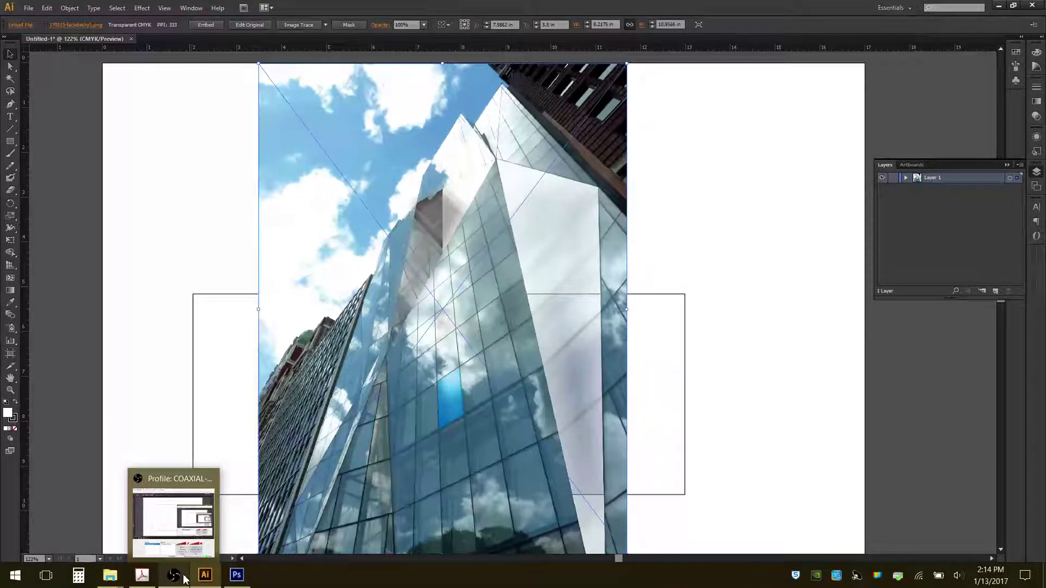
{"action": "left_click", "coordinate": [237, 579]}
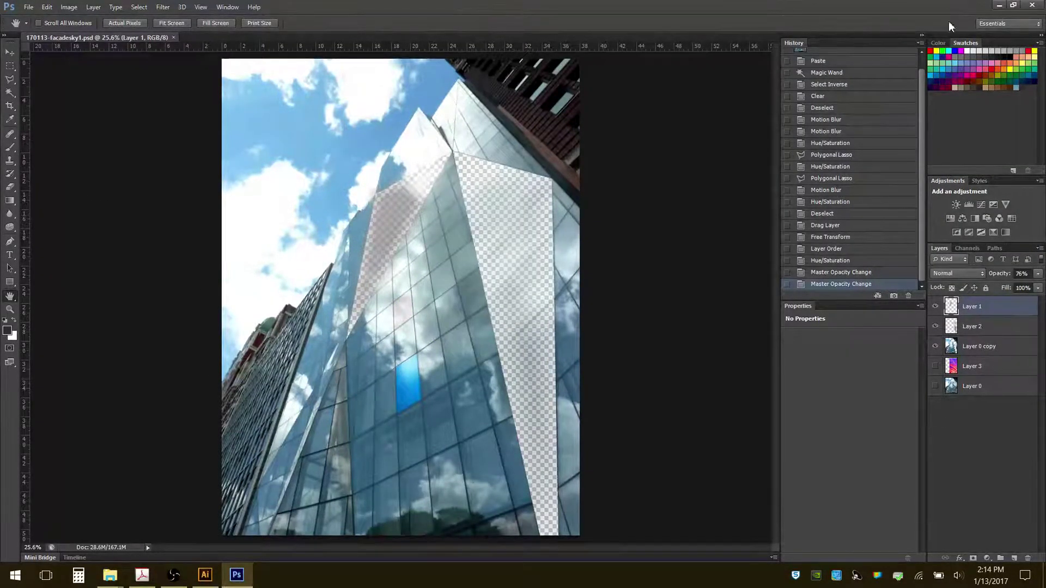
{"action": "left_click", "coordinate": [1001, 7]}
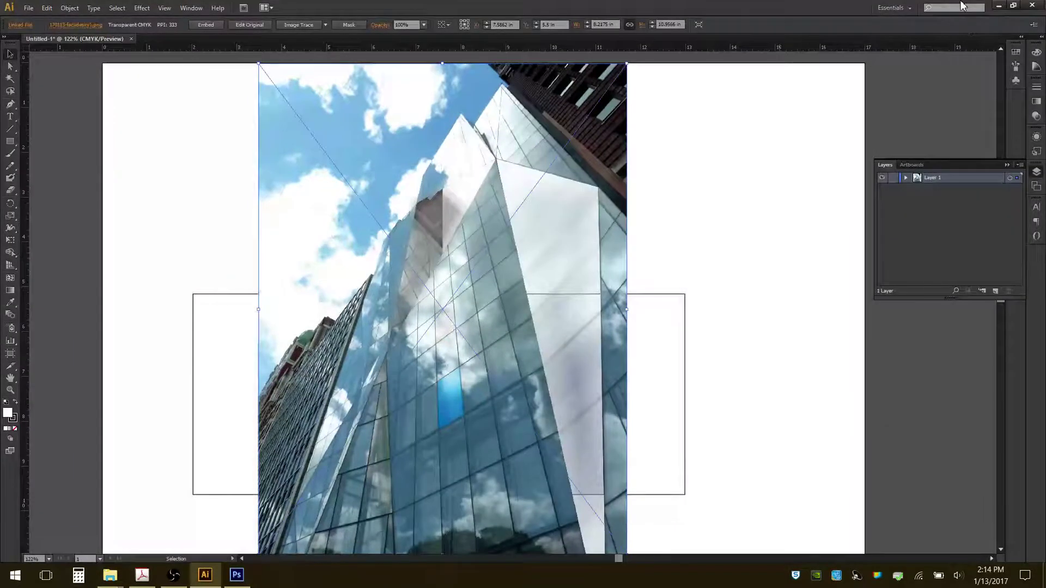
{"action": "left_click", "coordinate": [999, 7]}
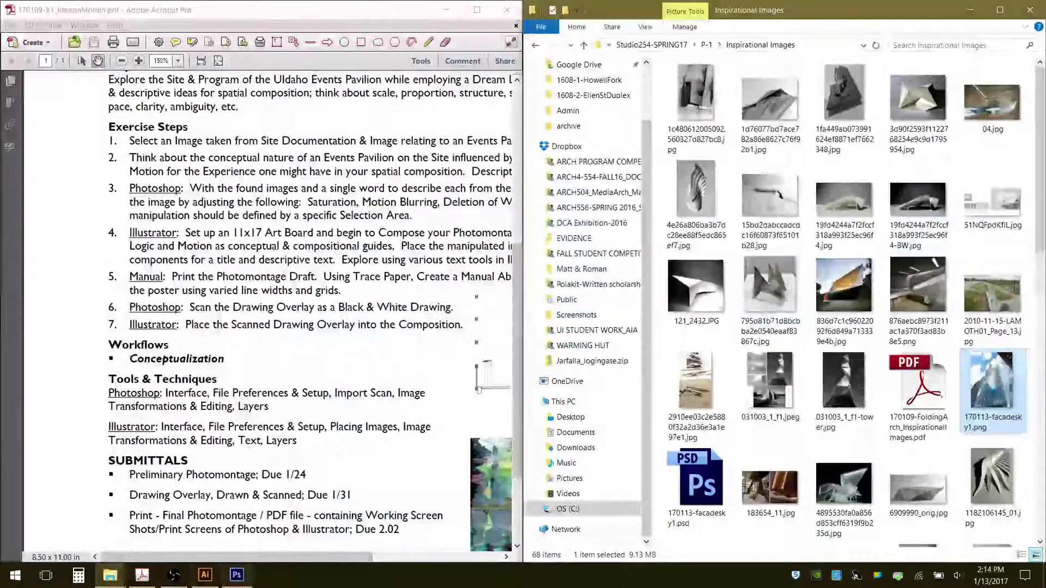
{"action": "left_click", "coordinate": [174, 576]}
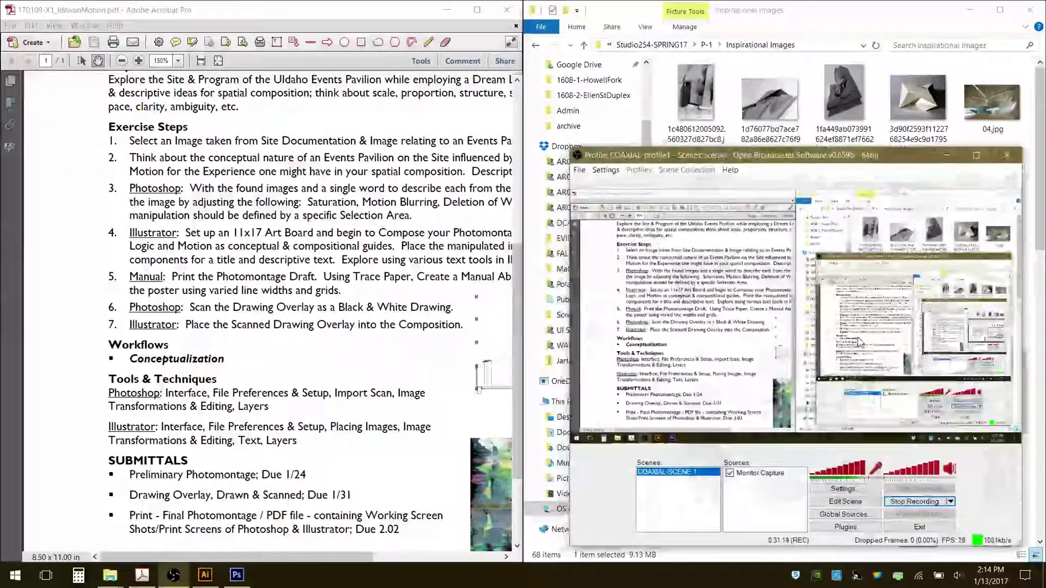